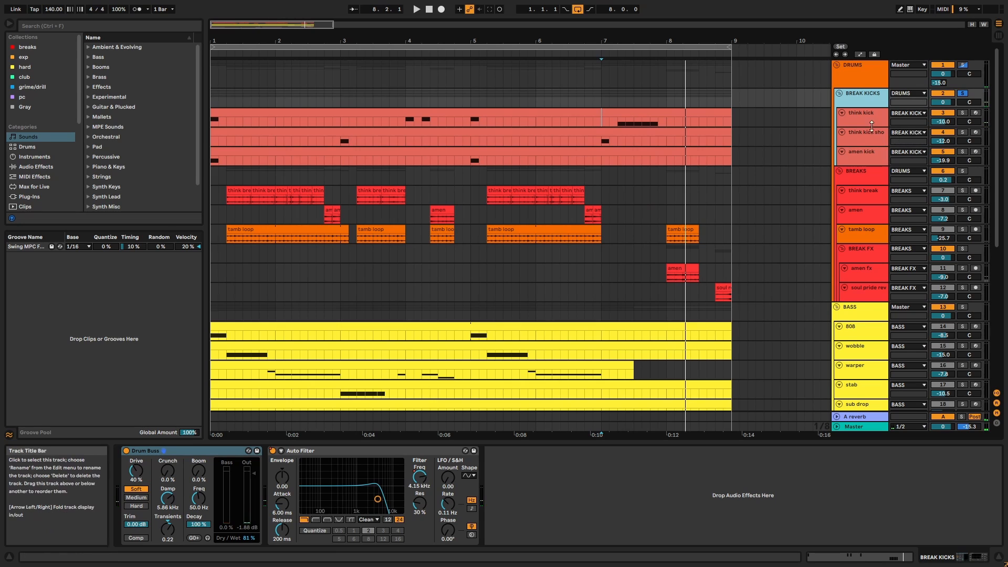
Step through the Simpler settings for the think kick, think kick shout and amen kick samples.
click(871, 117)
key(Down)
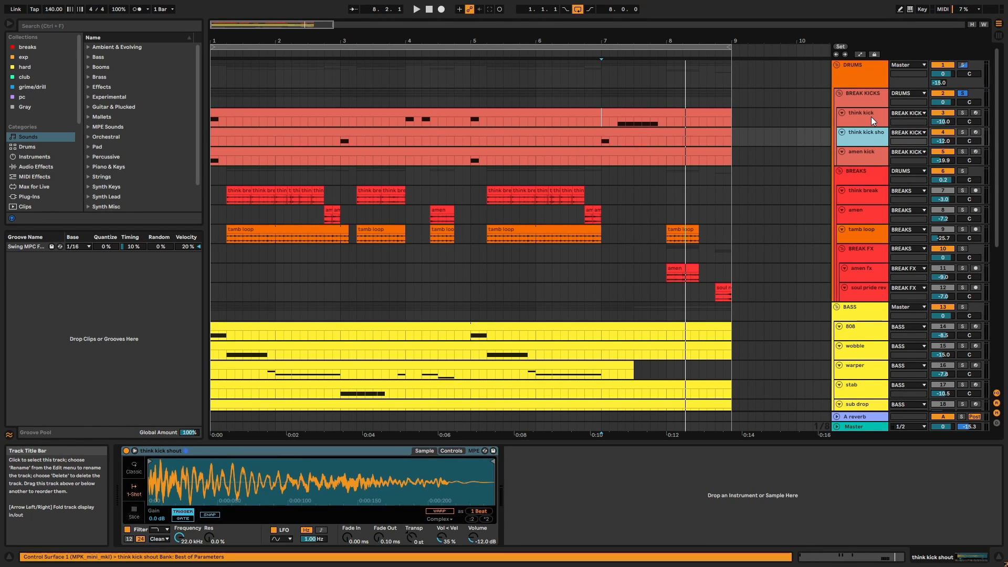
key(Down)
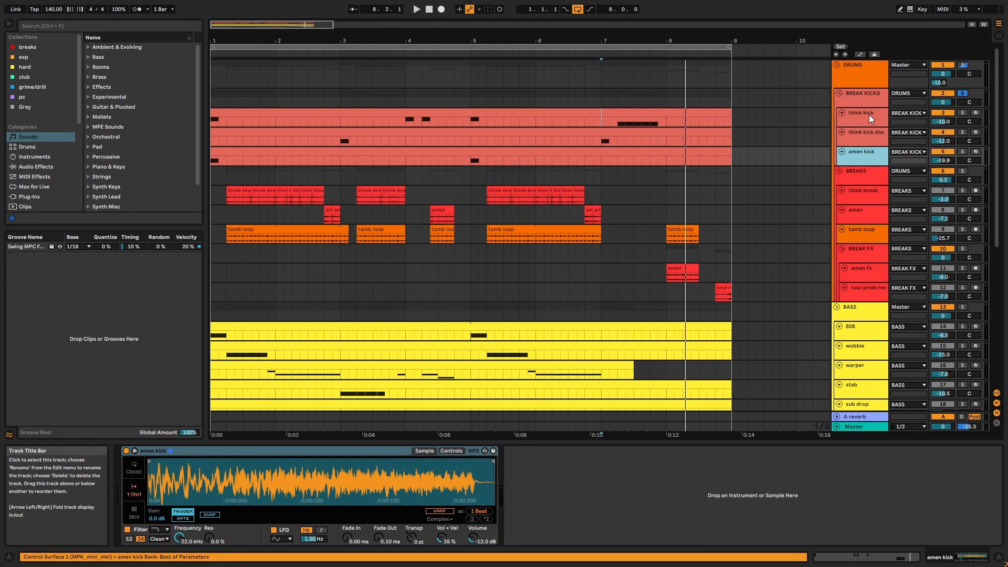
Play the think kick clip's C3 hits and B2 roll full screen, jumping ahead to bar 6.4.
double_click(610, 118)
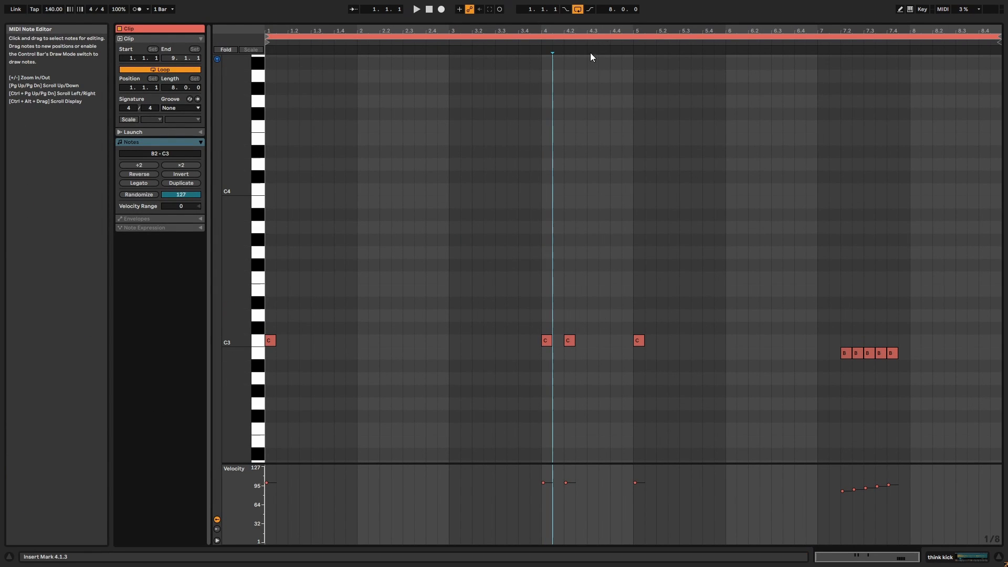
key(space)
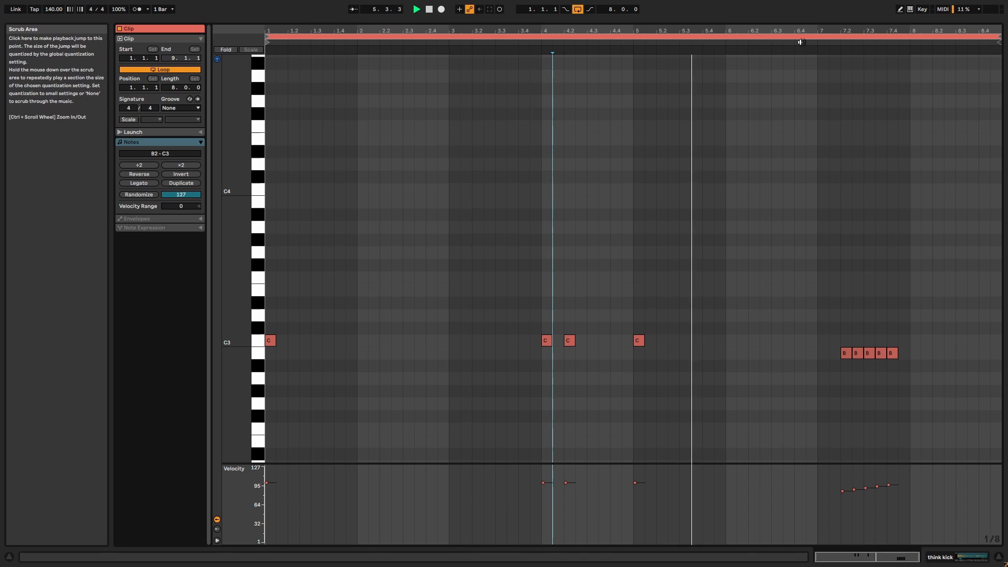
click(800, 41)
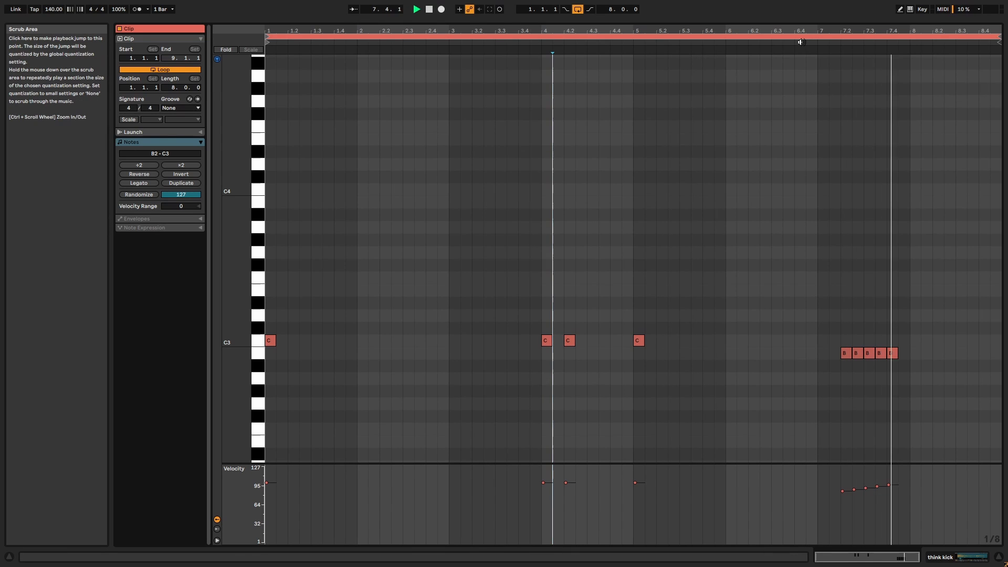
key(Caps_Lock)
Leave the note editor, stop playback and show the BREAK KICKS group's effect chain.
key(shift+Tab)
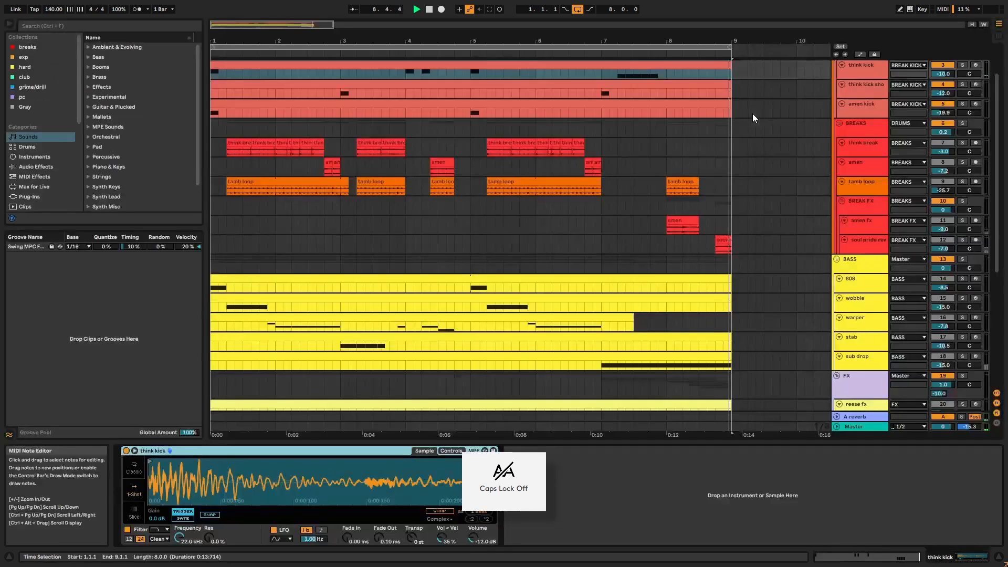
key(space)
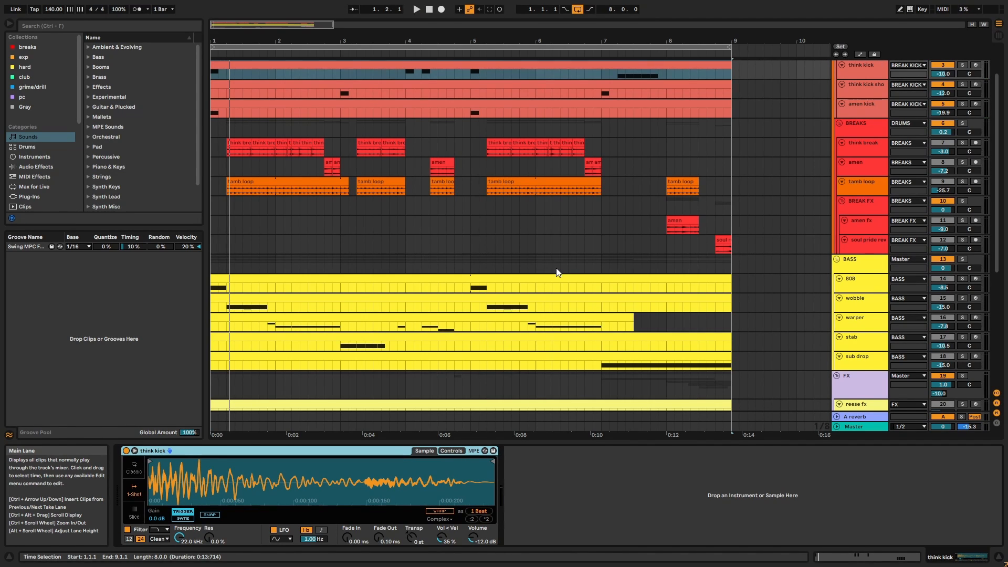
scroll(558, 272, up, 3)
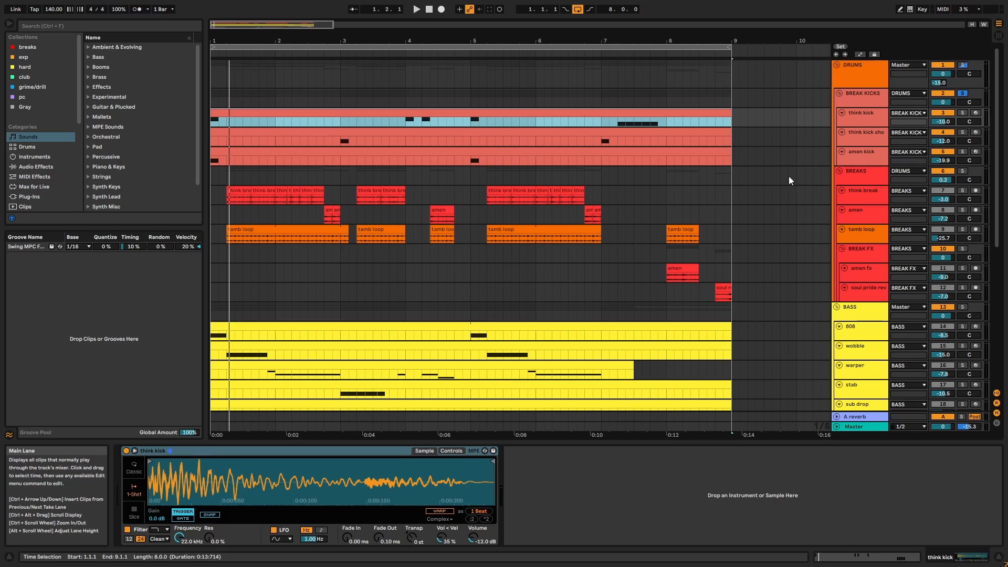
click(872, 95)
Inspect the Auto Filter and Drum Buss damping, then show the BREAKS group's Drum Buss.
click(356, 450)
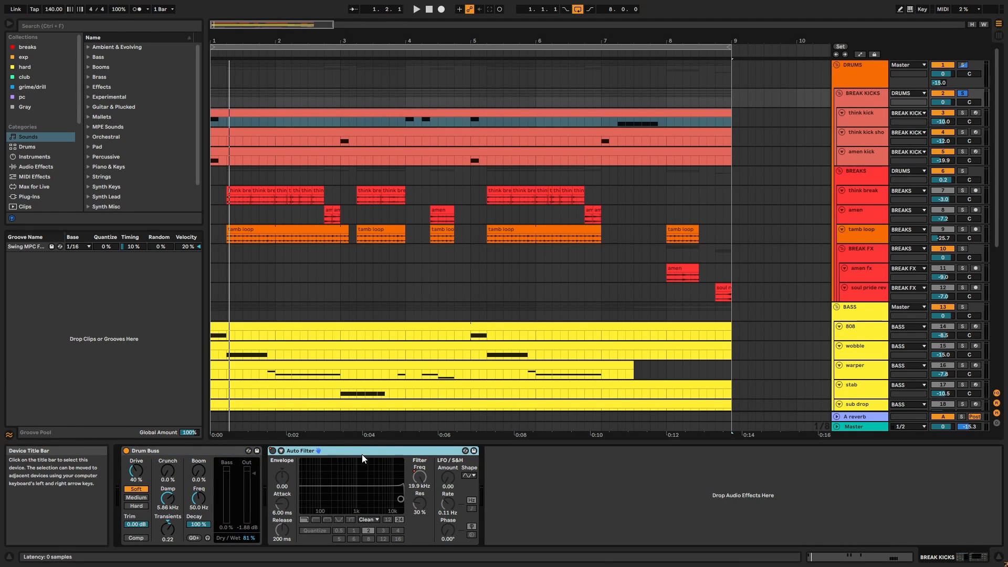
click(227, 461)
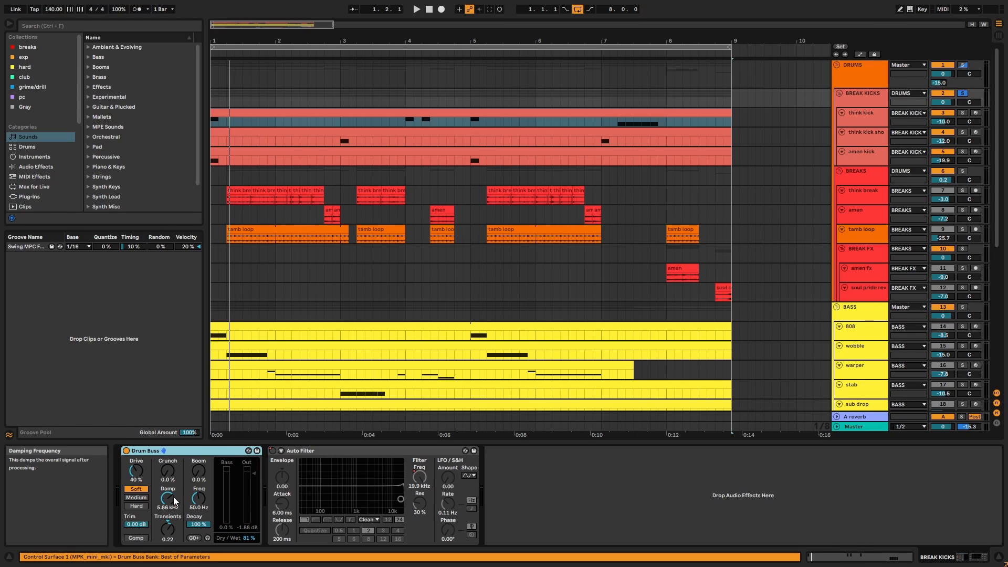
click(174, 501)
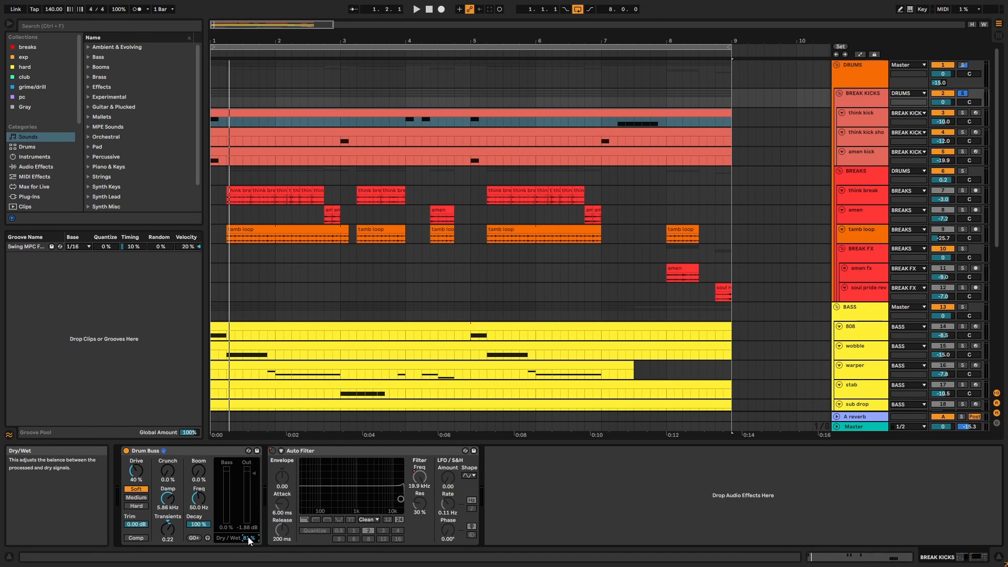
click(861, 177)
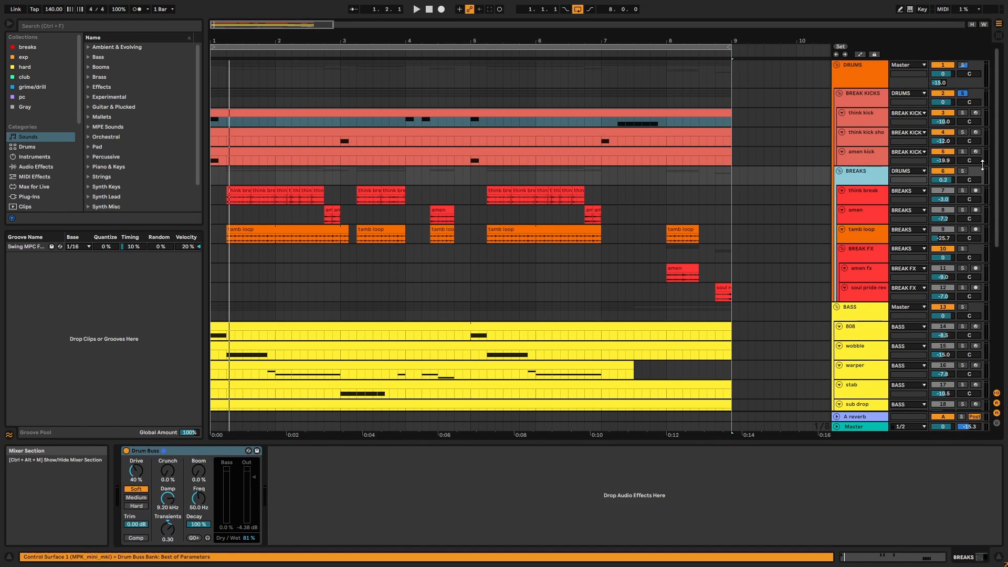
Solo BREAKS, check think break and amen, then play with BREAK FX's Delay, SerumFX, Mono shown.
click(965, 172)
click(872, 194)
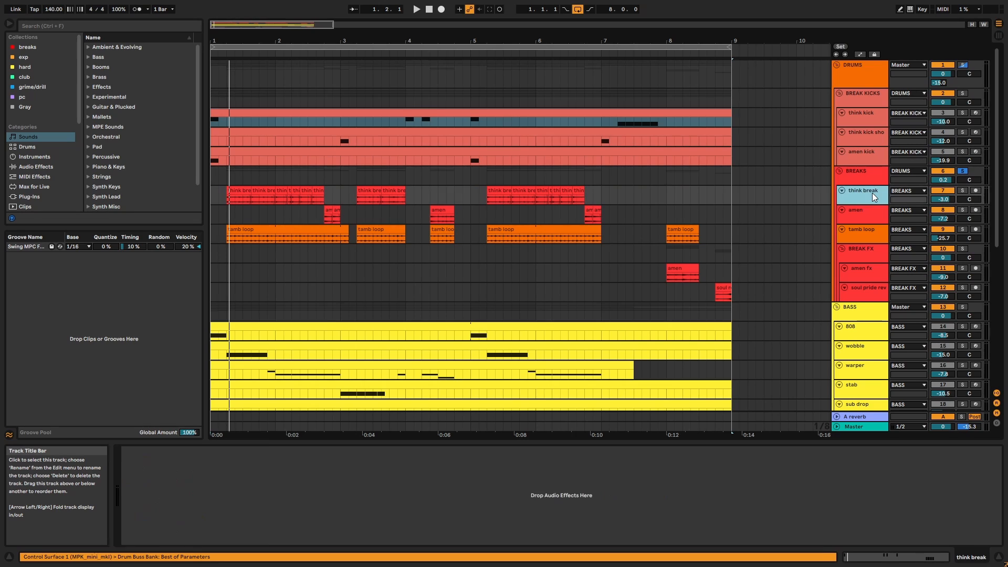
key(Down)
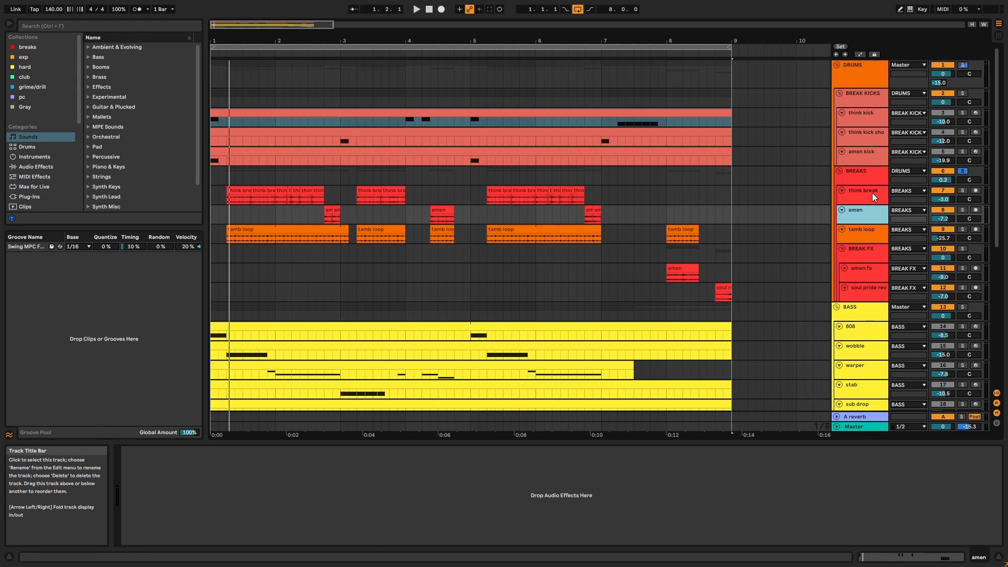
click(857, 256)
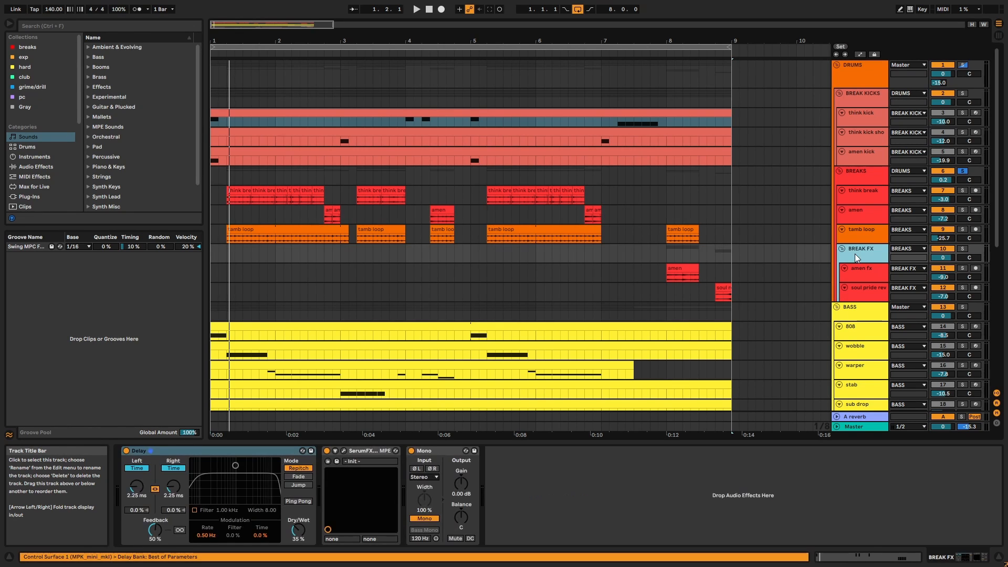
key(space)
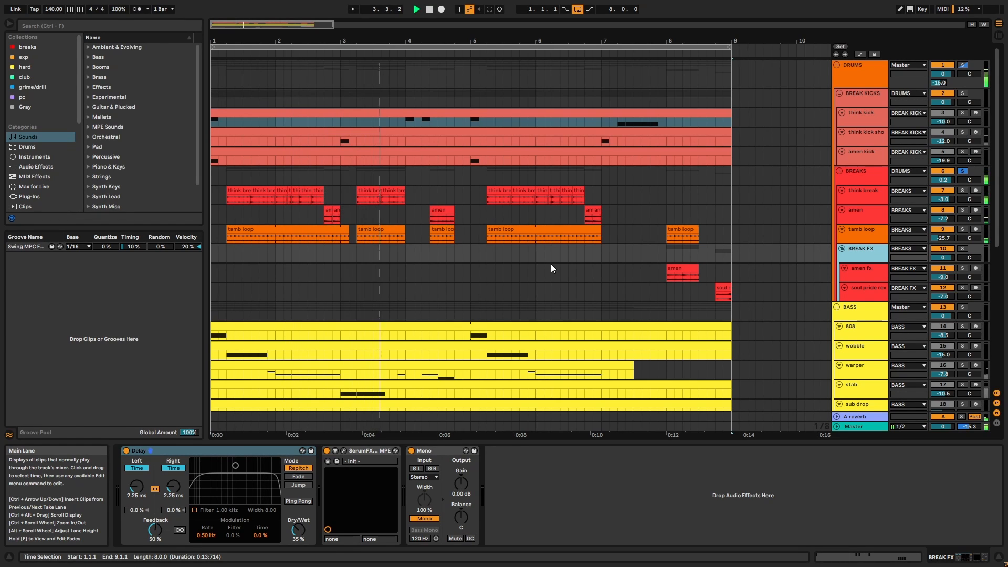
click(536, 231)
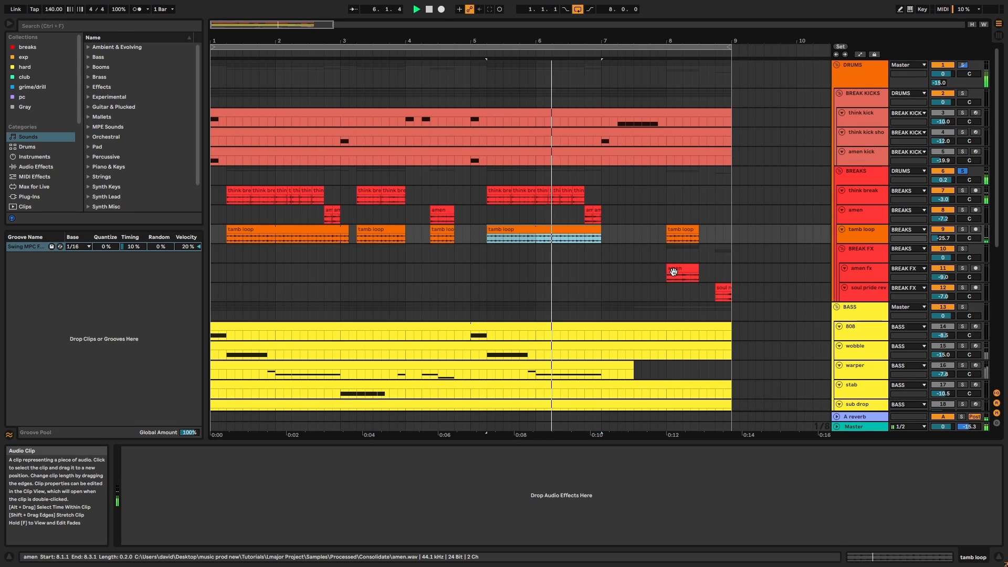
click(673, 272)
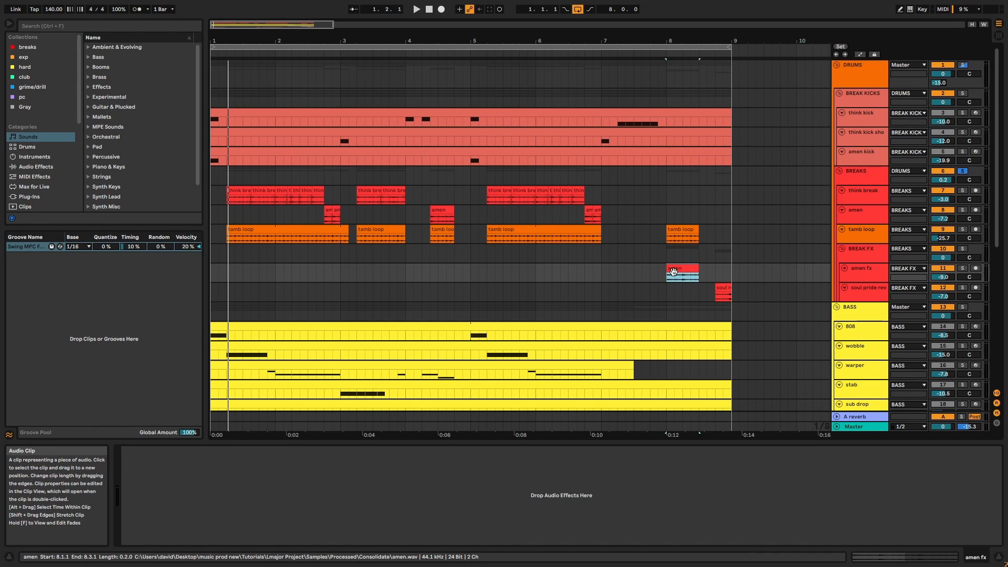
click(864, 238)
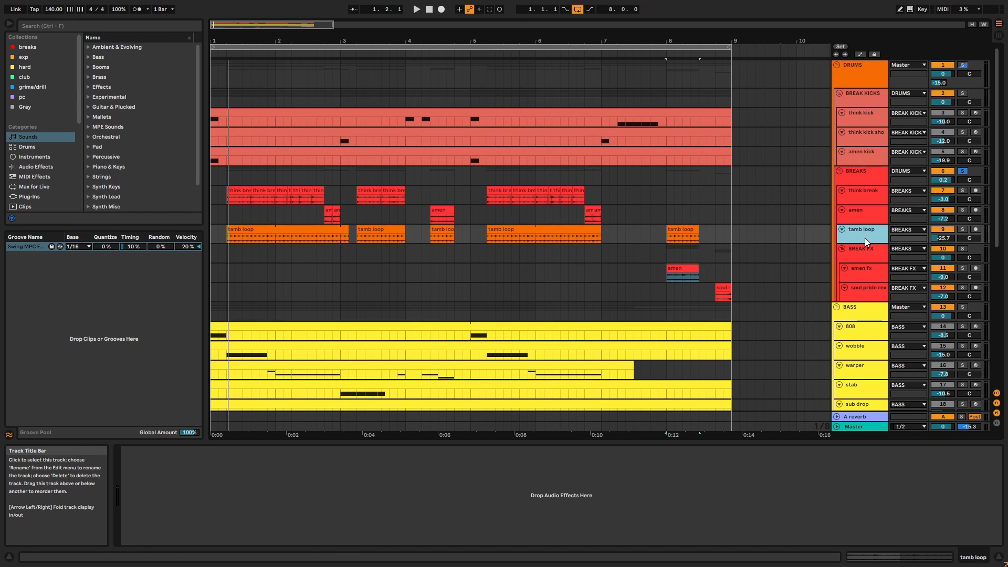
key(space)
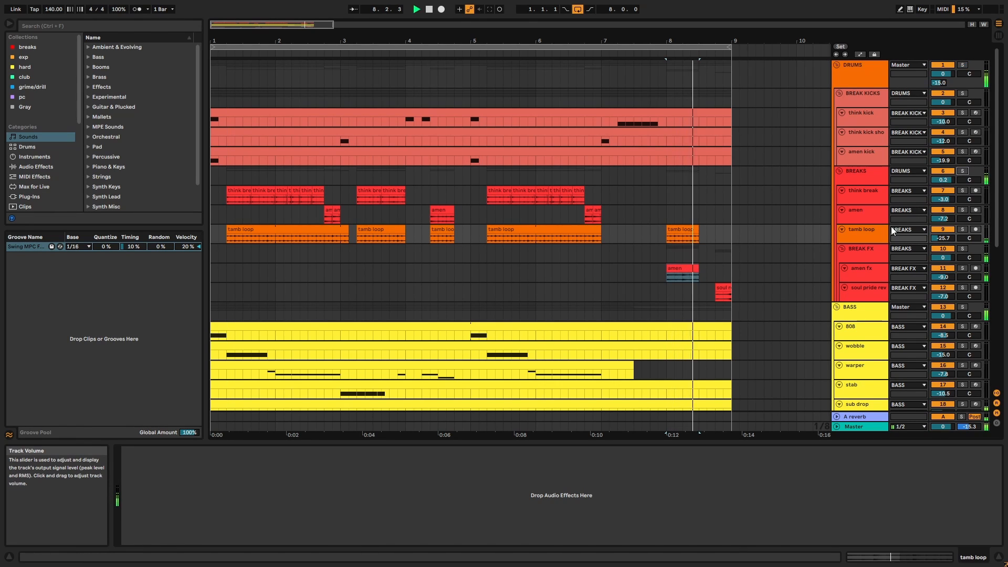
click(941, 230)
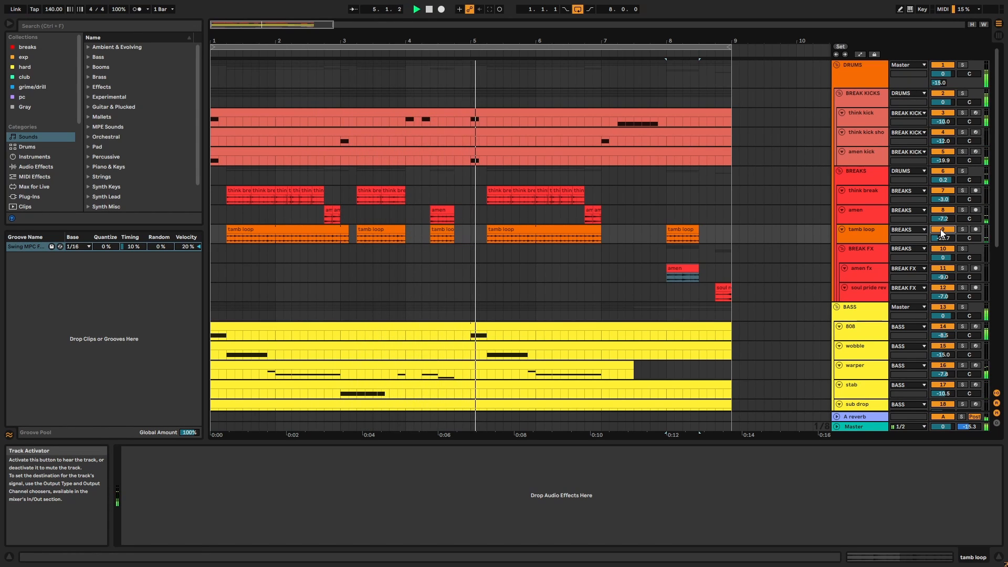
click(942, 232)
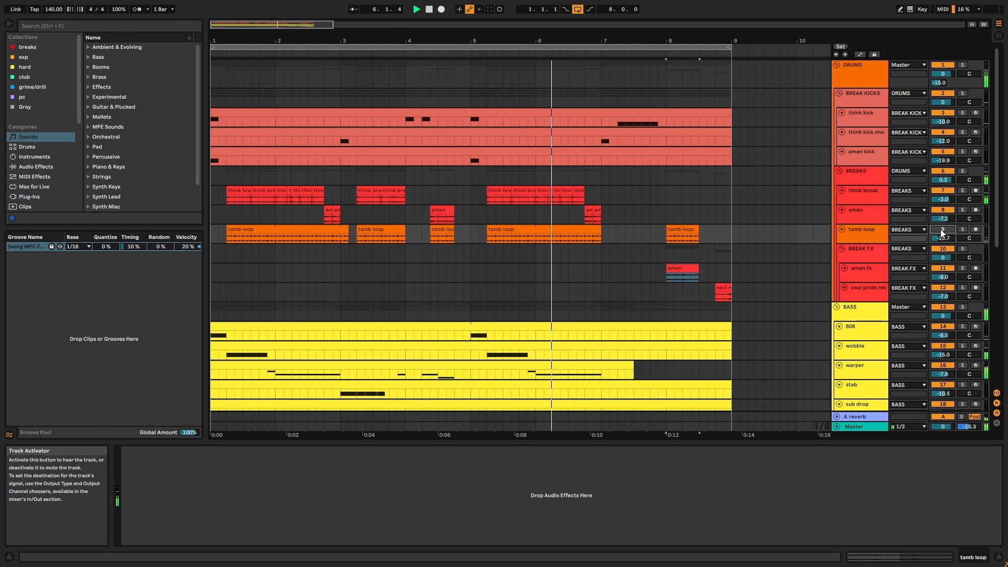
click(942, 231)
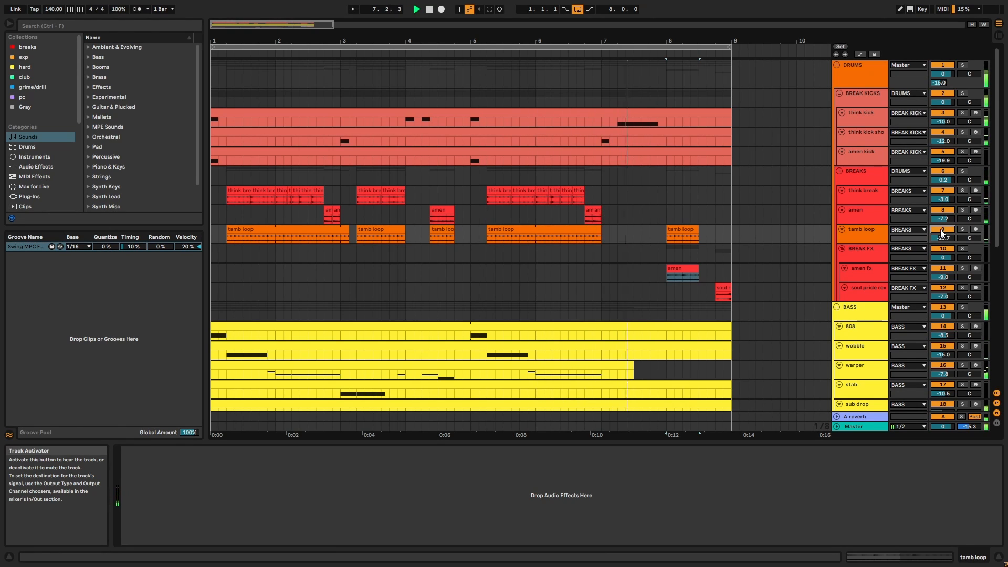
Solo the BREAK FX group and audition the amen clip from bar 8.
click(876, 252)
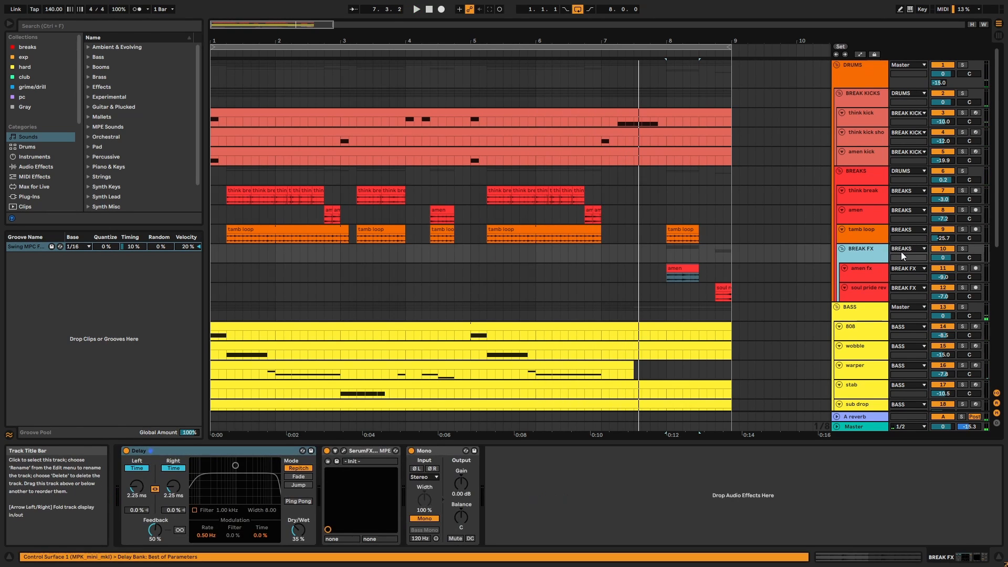
click(962, 249)
click(685, 267)
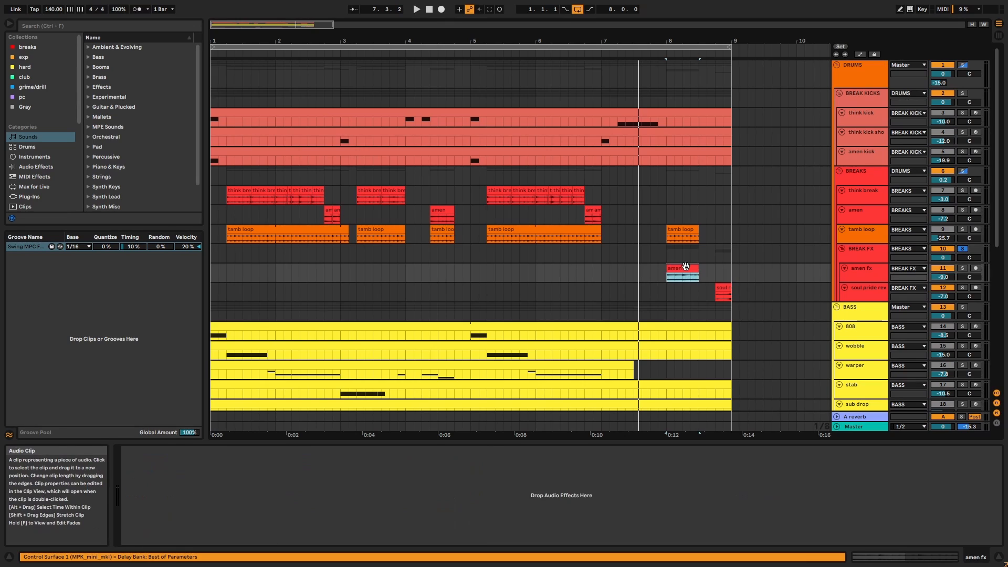
key(space)
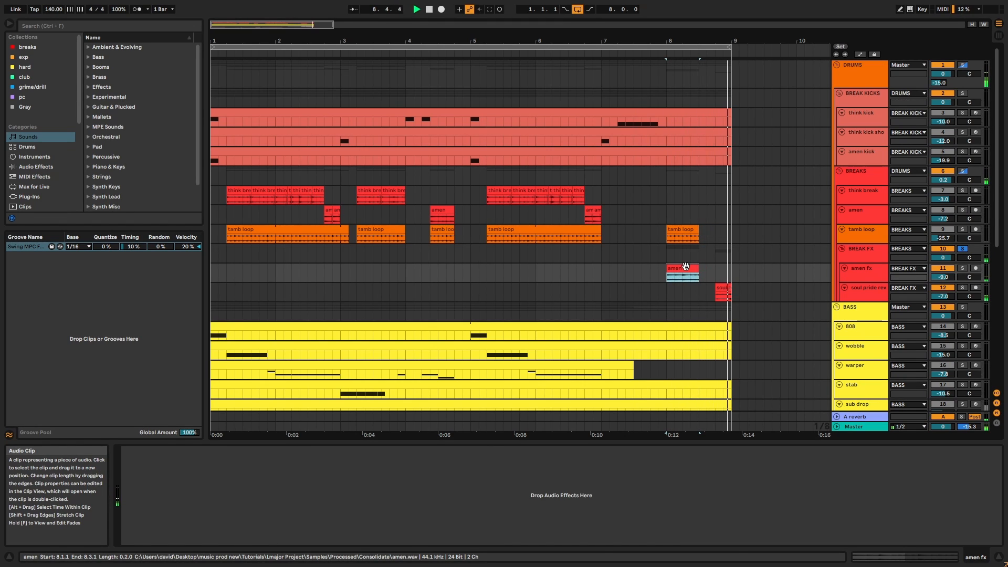
click(721, 286)
key(space)
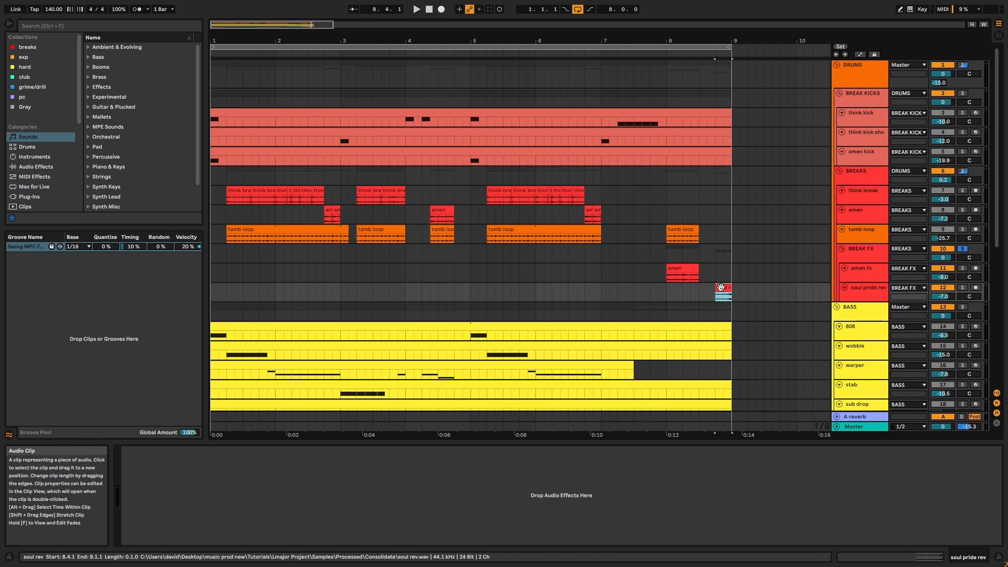
Look over the Serum FX patch, then select the Mono effect.
click(864, 257)
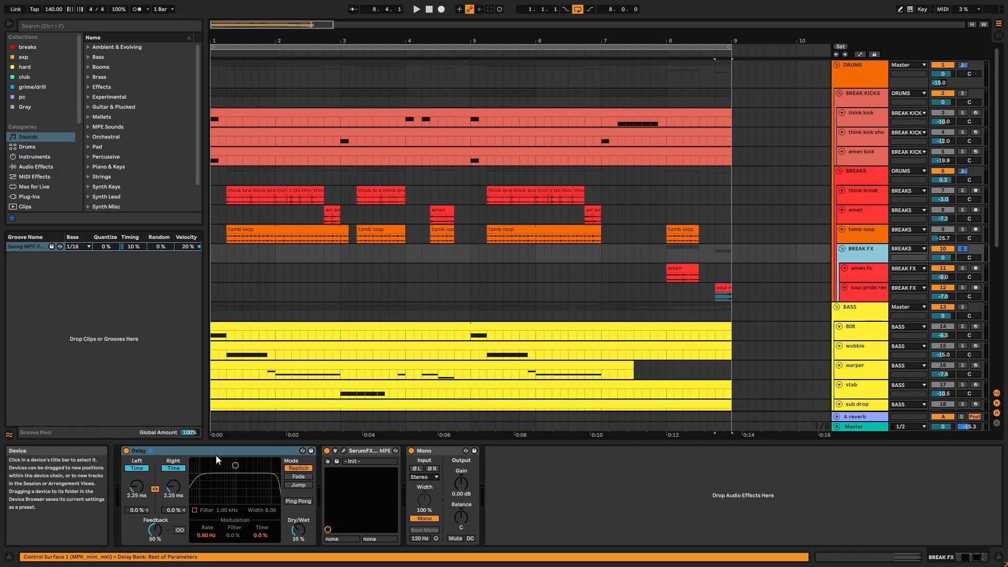
click(344, 451)
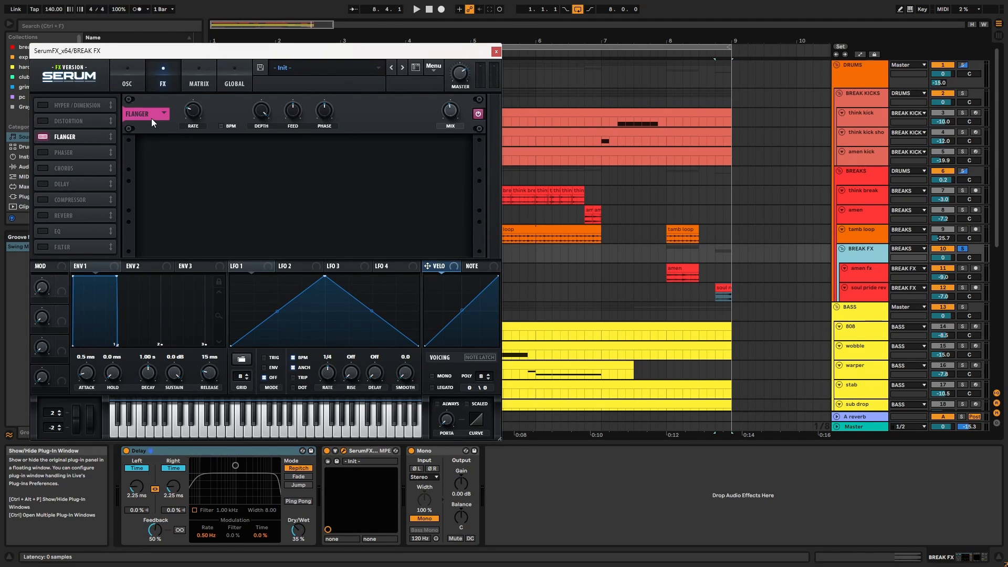
click(496, 52)
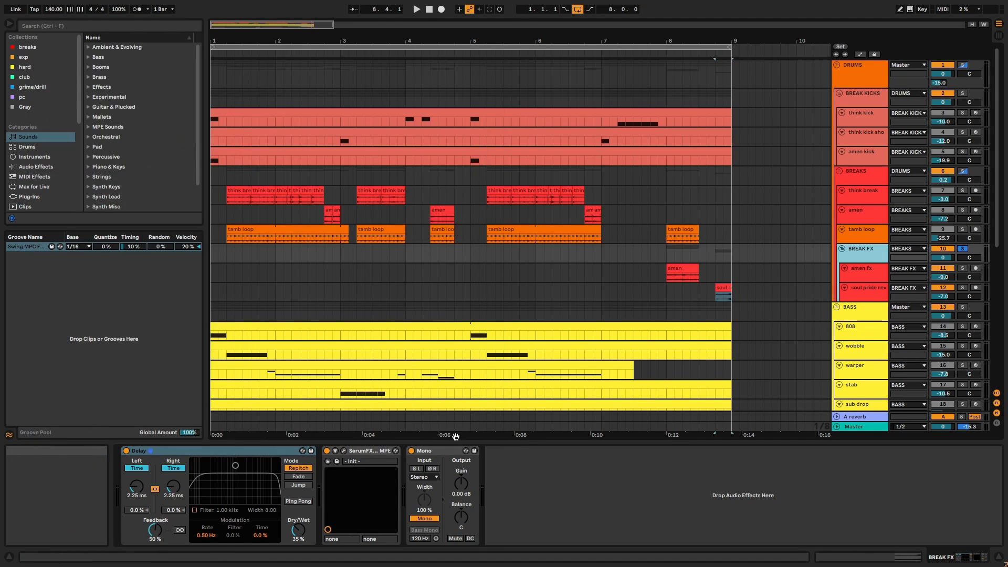
click(443, 452)
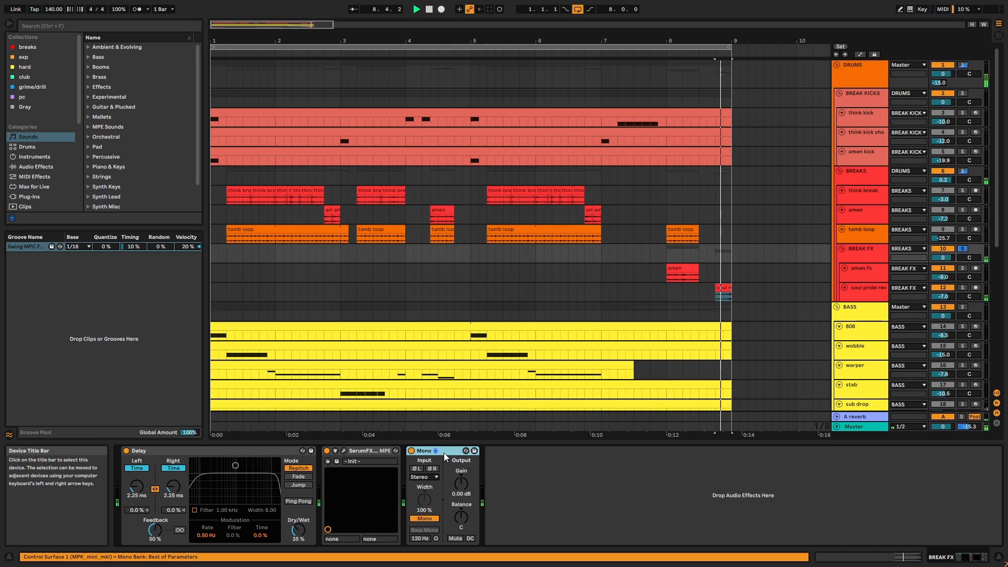
Switch off Delay, SerumFX and Mono together and replay from bar 8.
click(686, 266)
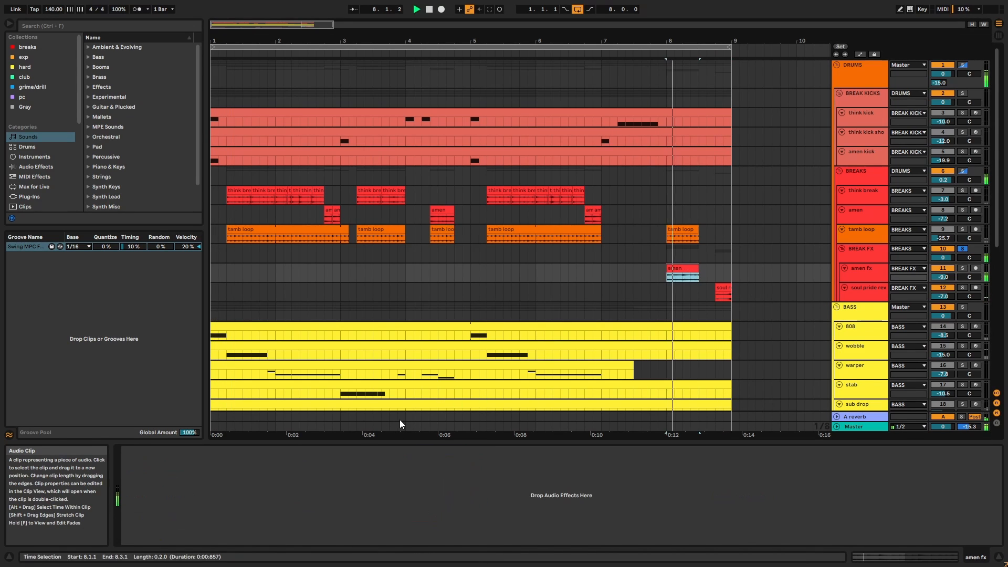
click(863, 249)
key(space)
click(451, 450)
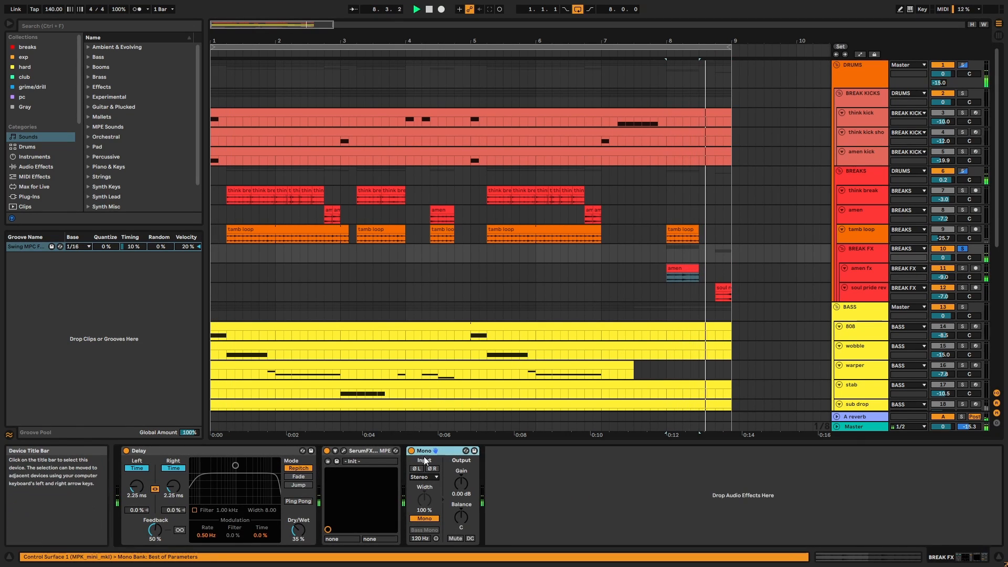
key(ctrl+a)
key(space)
click(411, 450)
key(space)
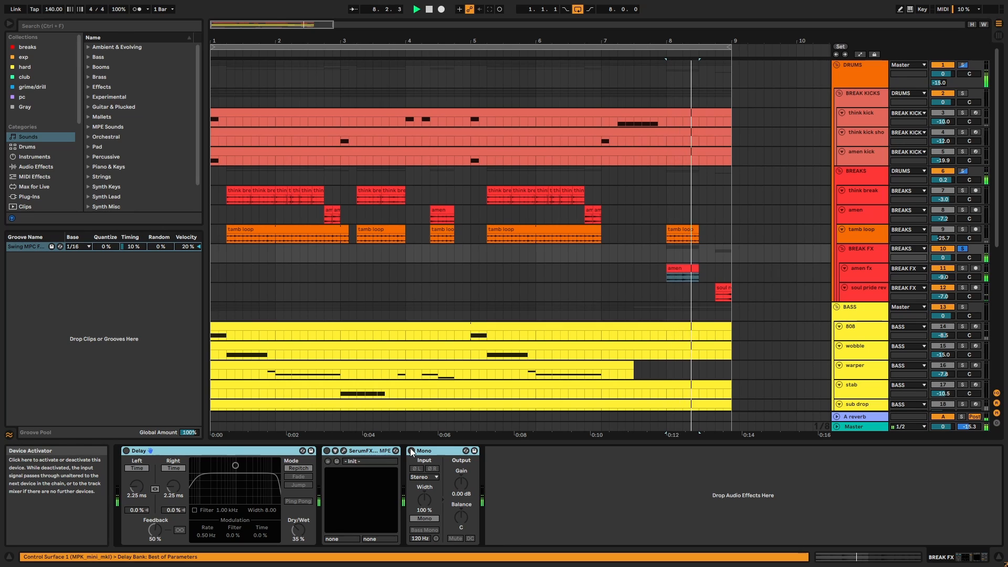
Stop playback and switch the Delay, SerumFX and Mono effects back on.
key(space)
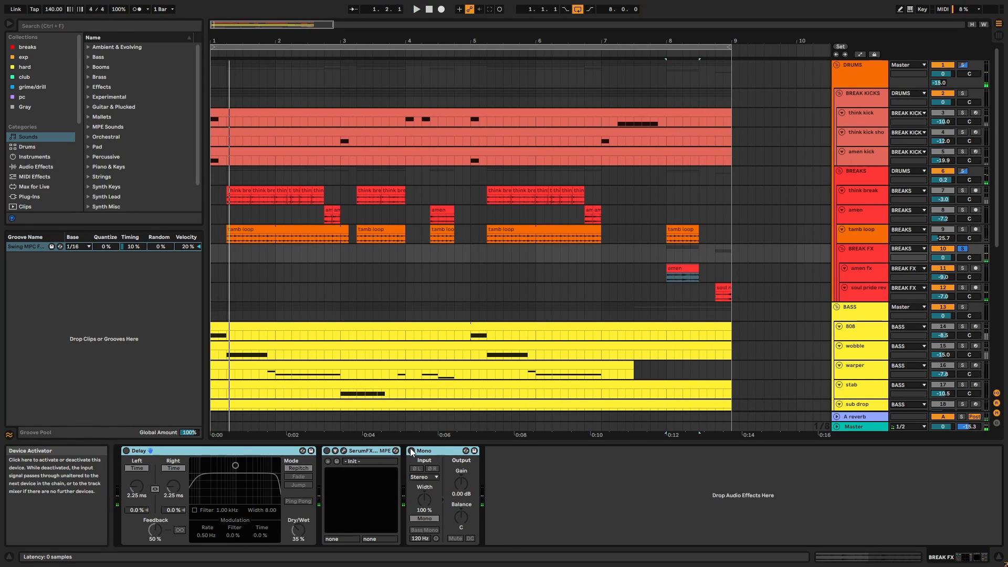
click(411, 450)
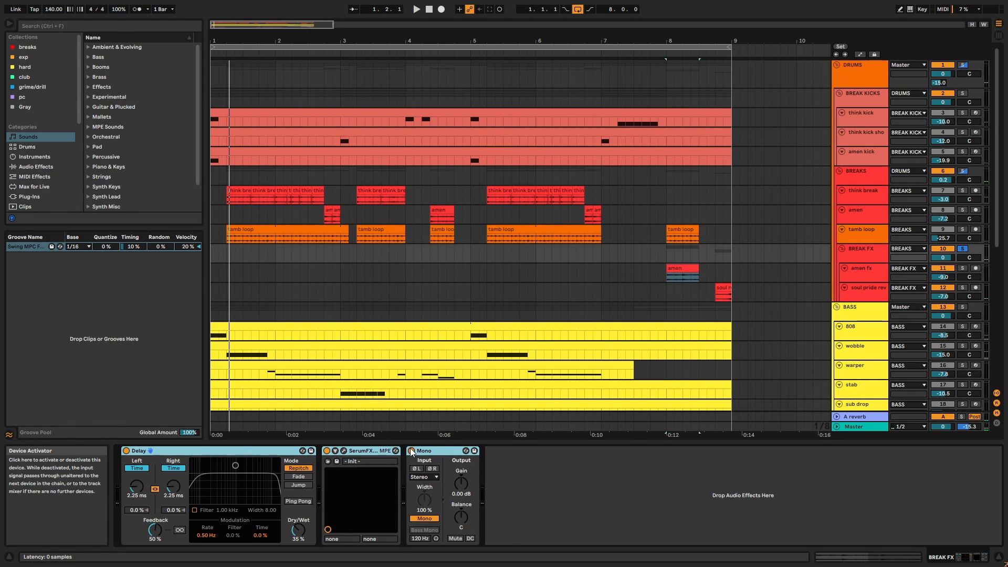
click(880, 216)
Show the BREAKS group's Drum Buss and select the time range over the break clips.
click(871, 180)
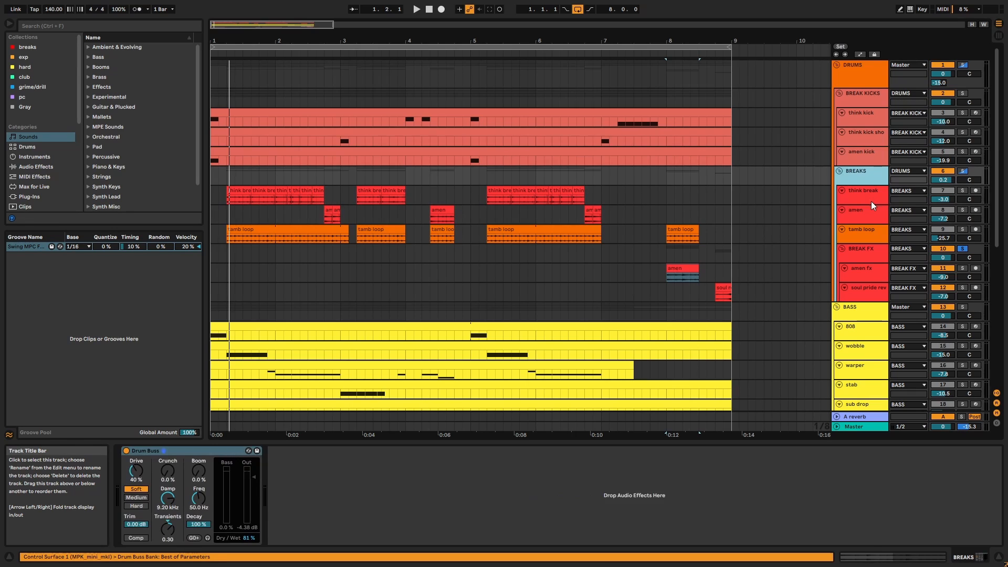
click(233, 451)
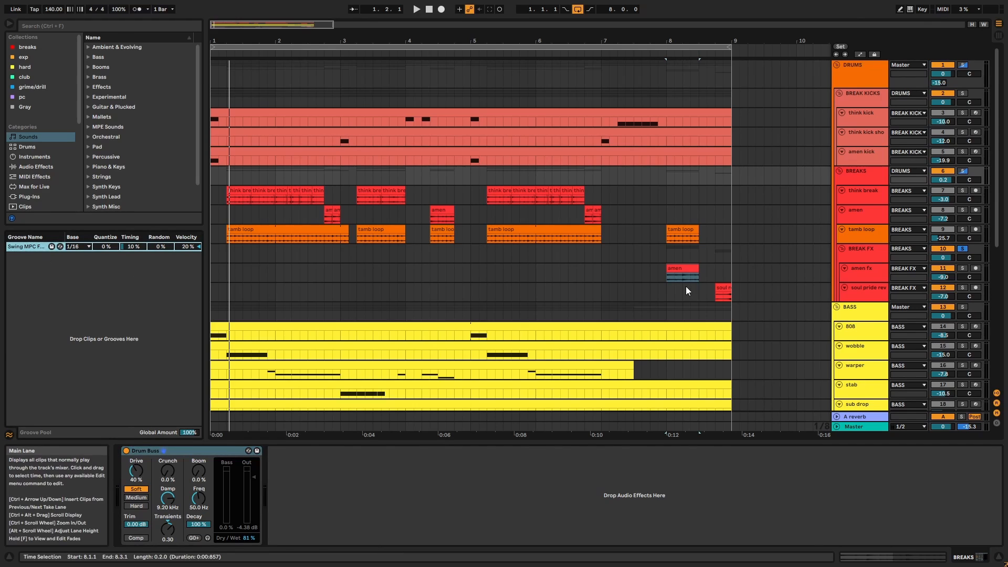
drag(770, 288, 209, 176)
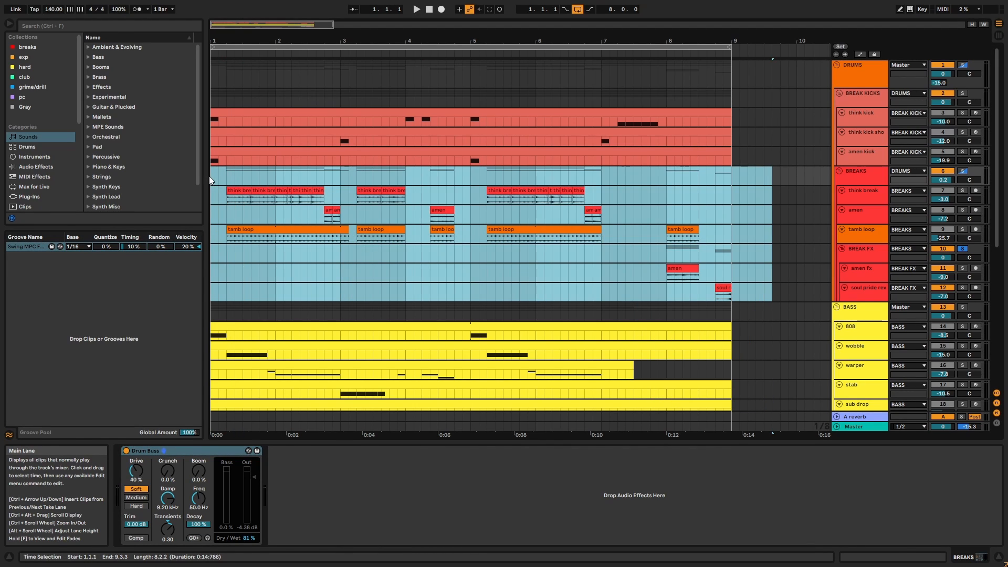
click(864, 178)
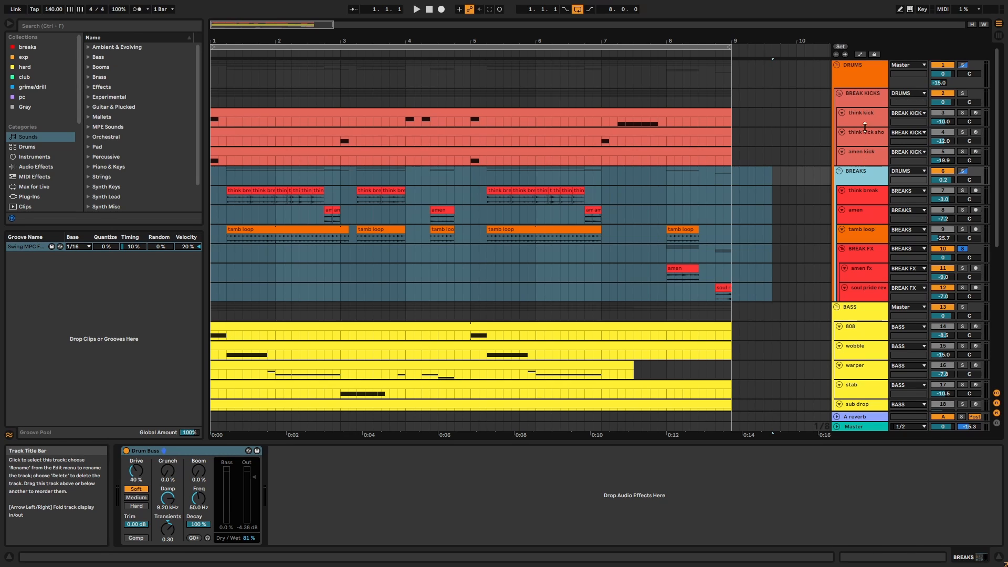
Go through the DRUMS chain: Saturator, OTT, Glue Compressor, the GClip window and EQ Eight.
click(862, 78)
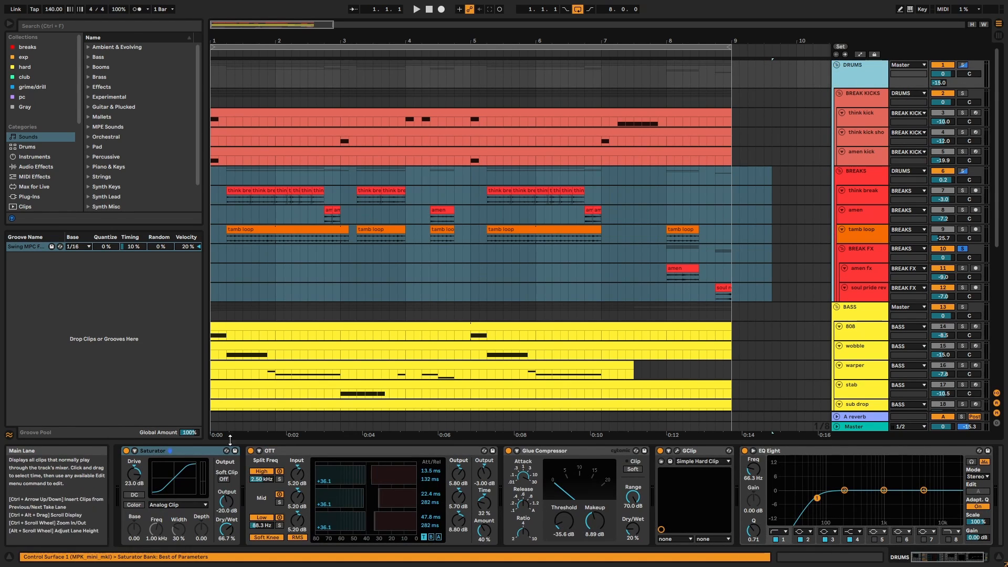
click(191, 455)
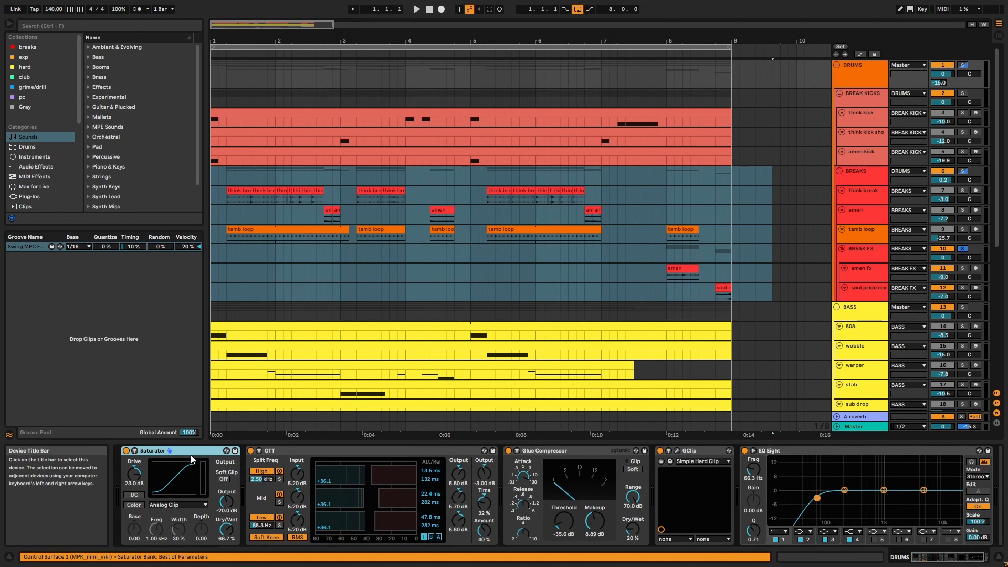
click(329, 452)
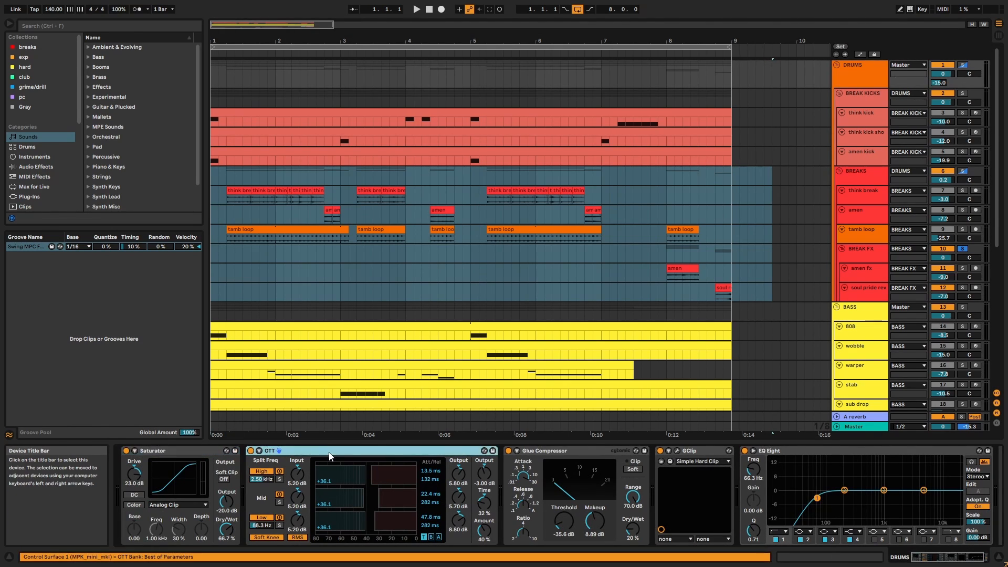
click(572, 453)
click(678, 451)
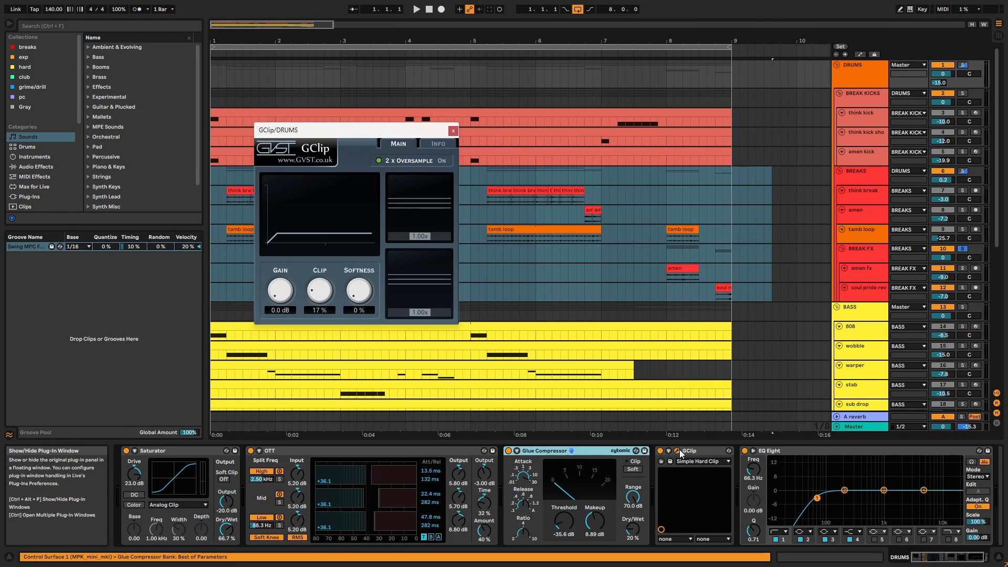
click(795, 451)
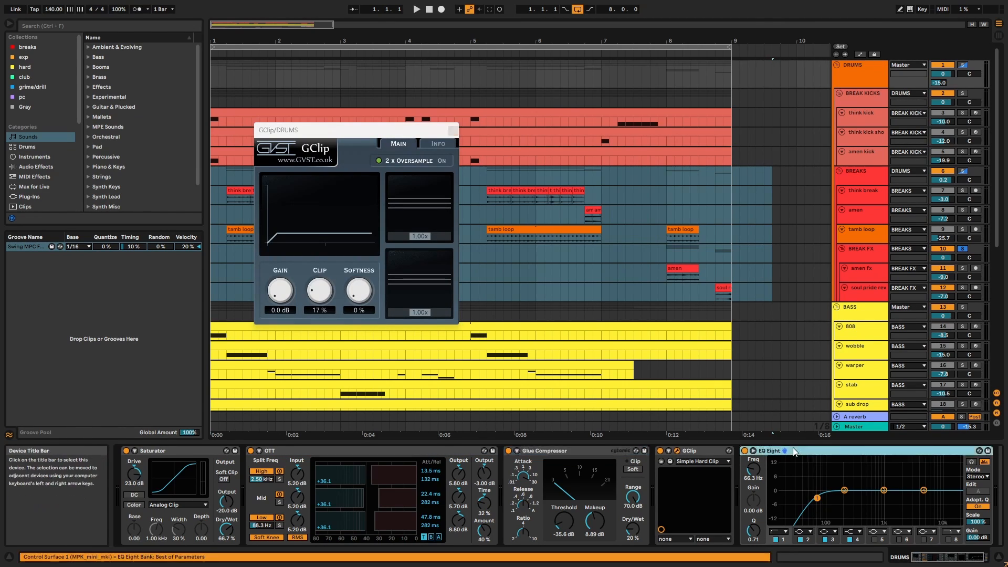
With only DRUMS soloed, A/B the whole chain during playback, leave it on, close GClip.
key(ctrl+a)
key(space)
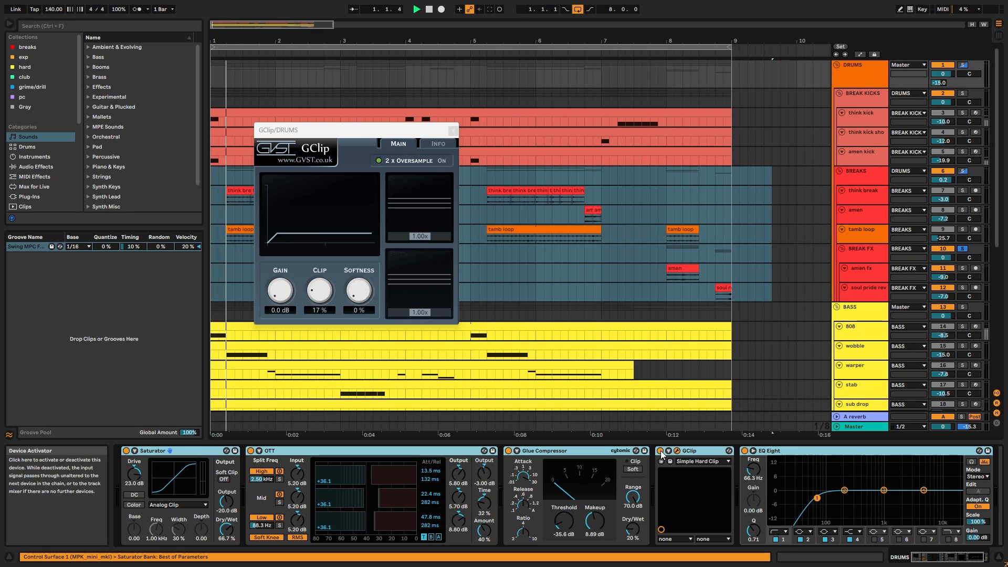
click(965, 64)
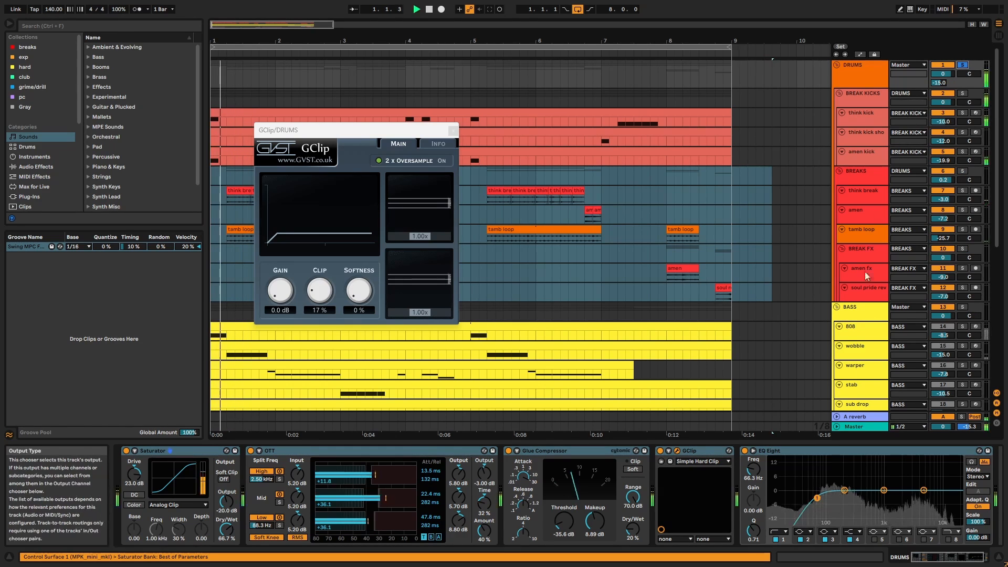
click(783, 454)
key(ctrl+a)
click(745, 451)
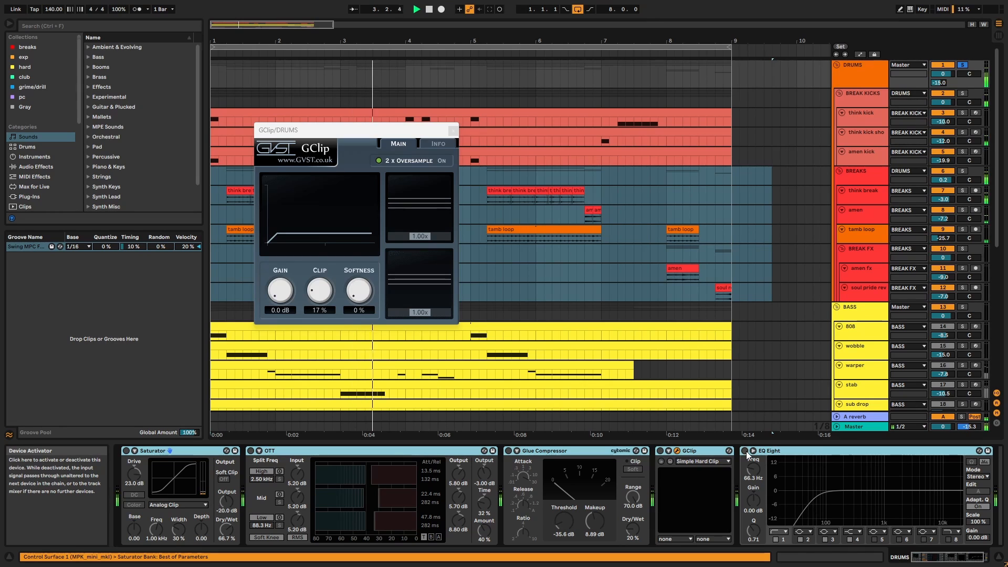
click(745, 451)
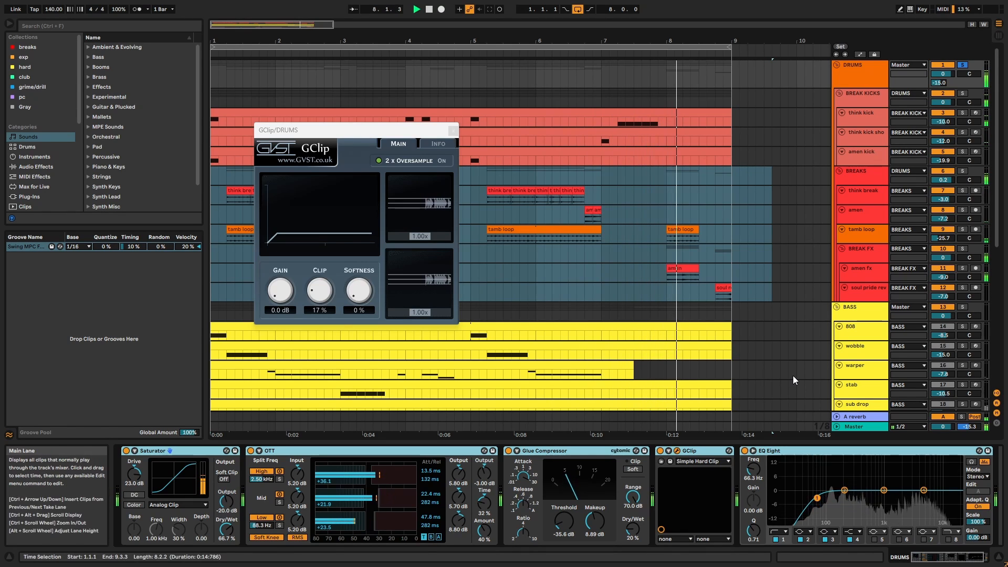
key(space)
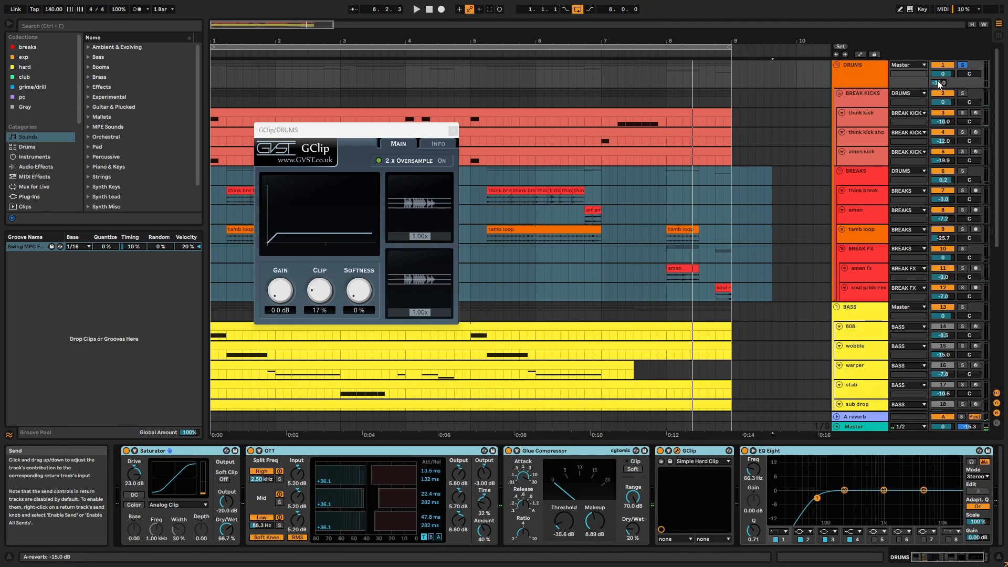
click(453, 130)
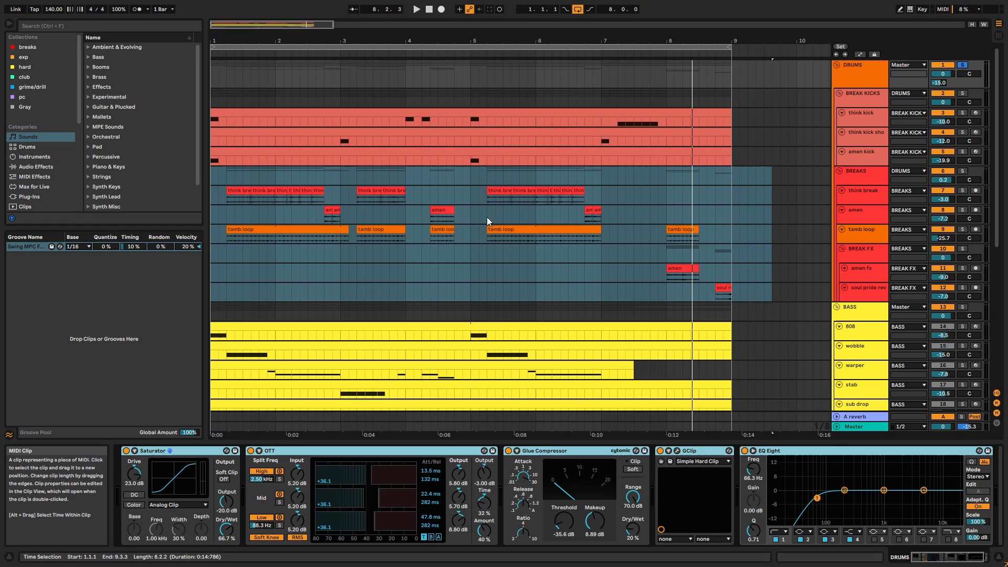
Solo and play the A reverb return, then unsolo it and stop.
click(867, 415)
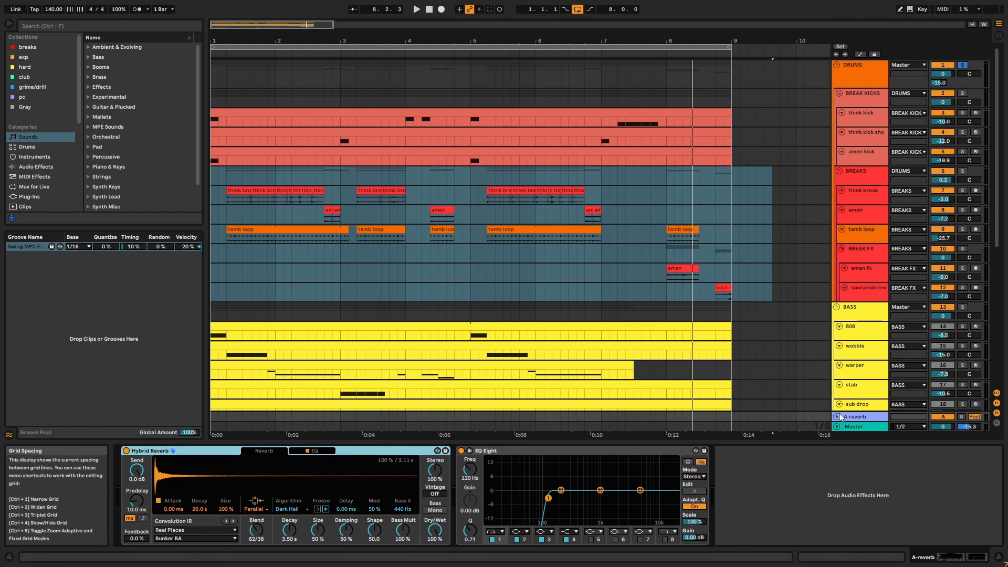
click(961, 417)
key(space)
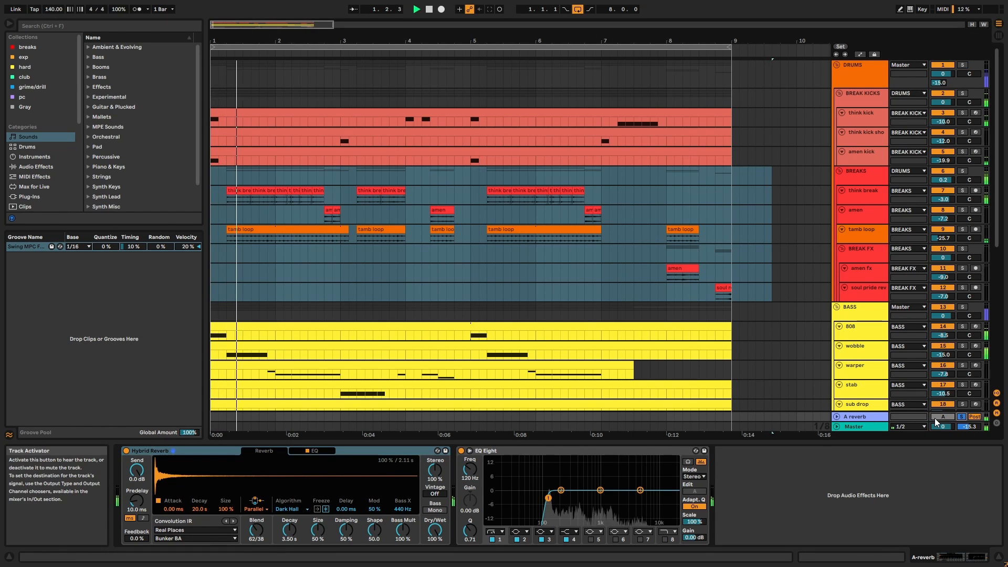
click(961, 416)
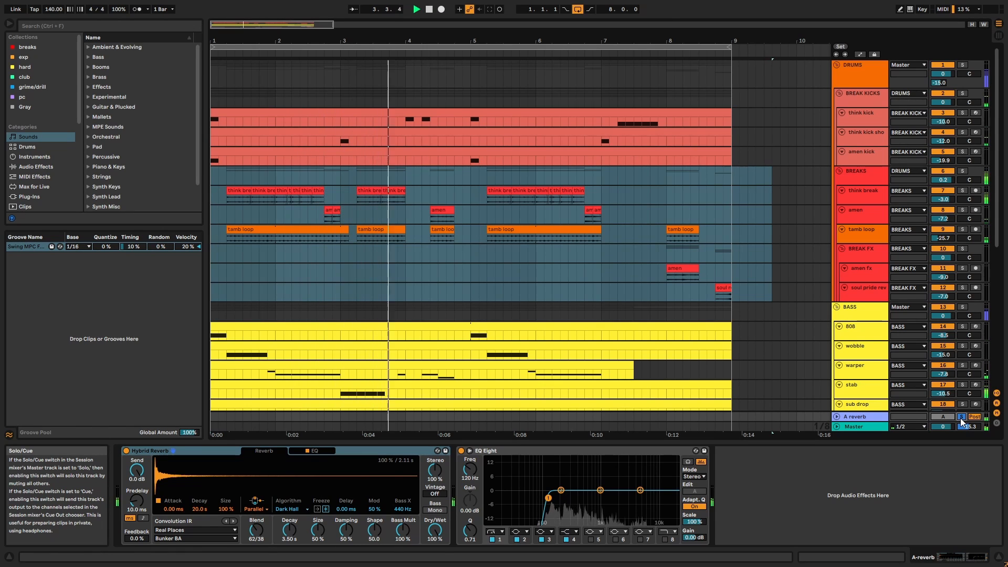
key(space)
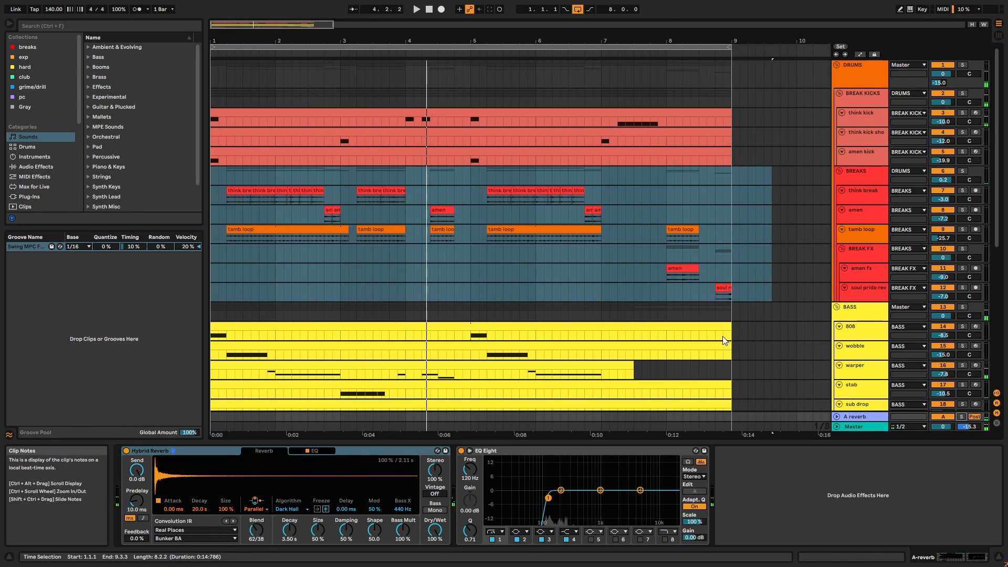
Show the BASS group's chain: Bass Mono, Multiband Dynamics, Bass - Punch and Parallel, Limiter, Chorus-Ensemble.
click(877, 320)
scroll(876, 316, down, 8)
scroll(892, 288, up, 5)
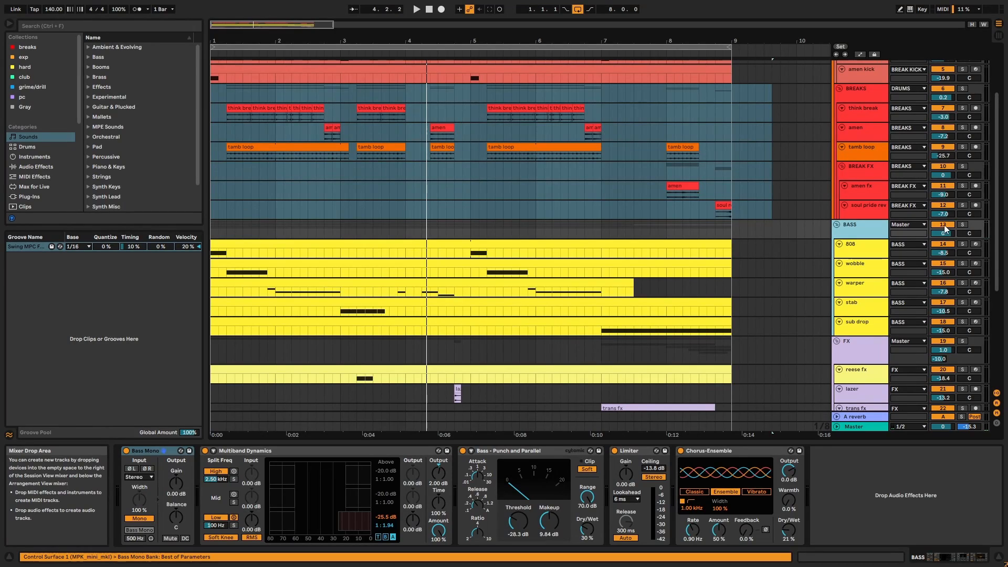
Solo the BASS group and play it with the 808 clip's sampler shown.
click(962, 224)
key(space)
click(686, 244)
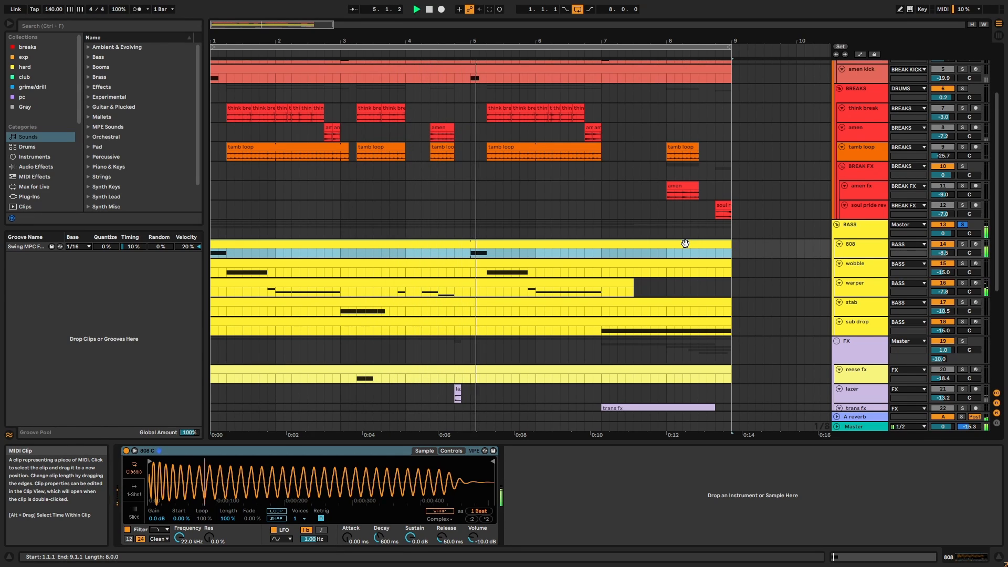
key(space)
Solo the 808 track and play its clip's notes in the editor, then stop.
click(860, 253)
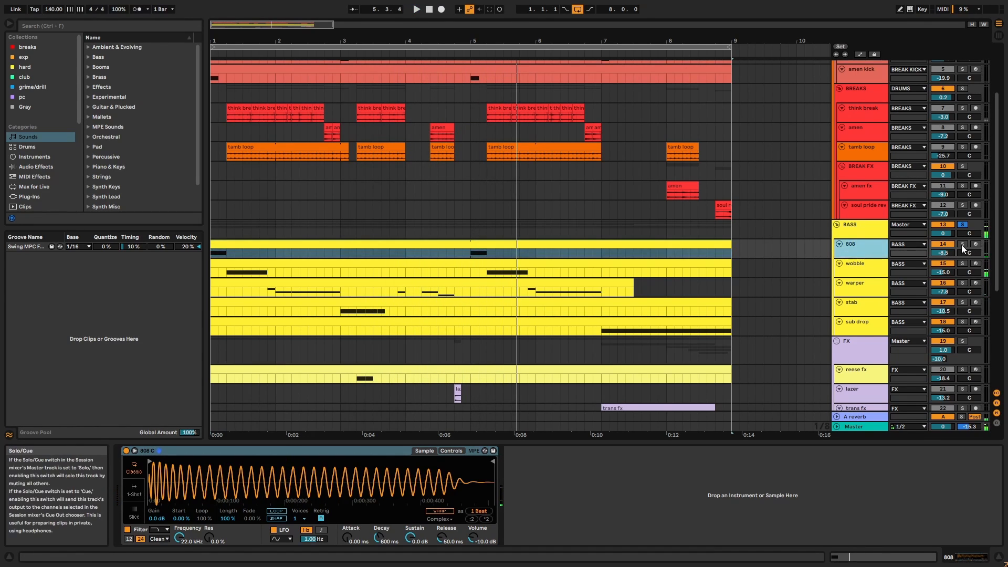
click(962, 245)
double_click(716, 243)
key(space)
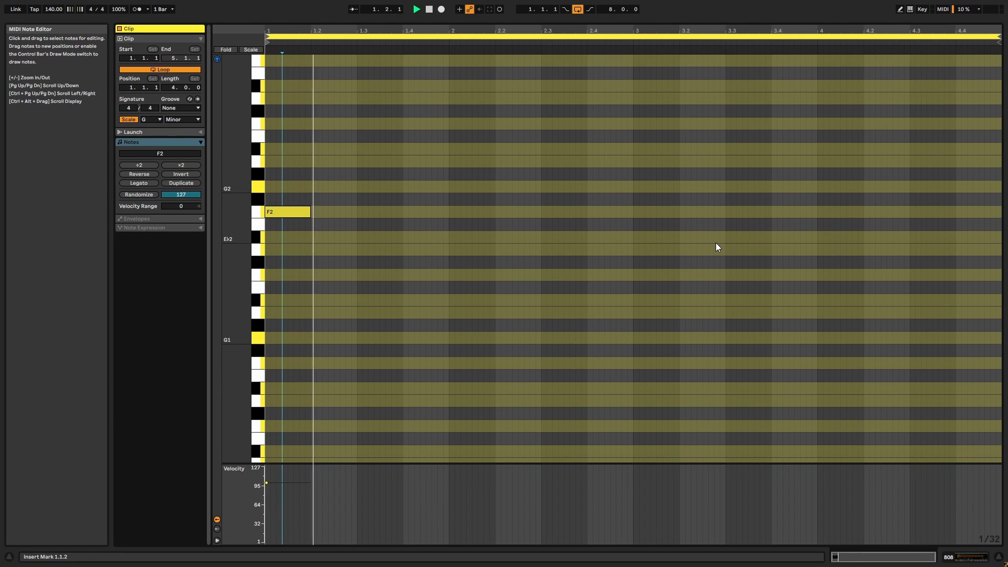
key(shift+Tab)
scroll(716, 243, up, 5)
scroll(840, 300, down, 1)
key(space)
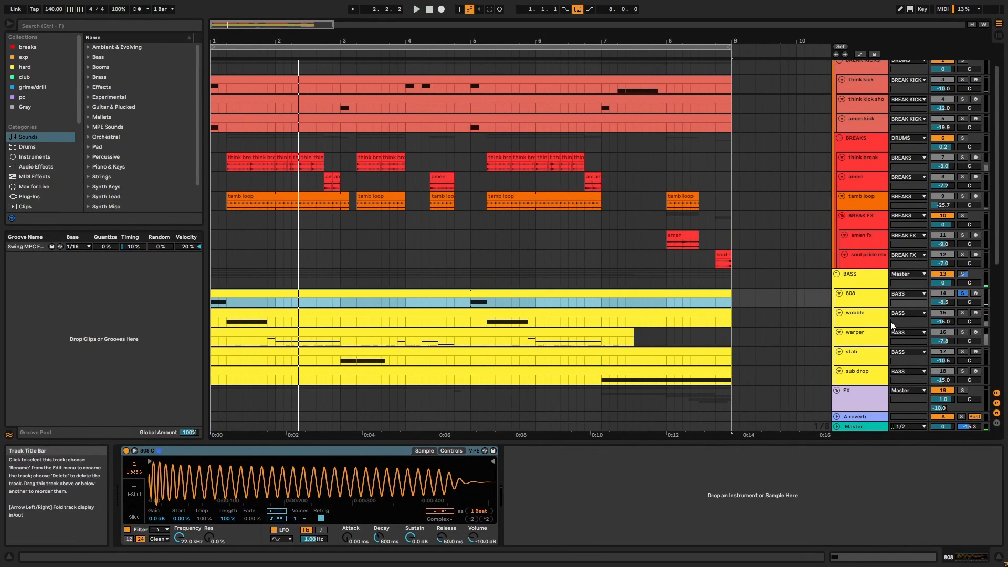
Solo the wobble track and show its Serum and EQ Eight chain (low cut 48.5 Hz).
click(887, 321)
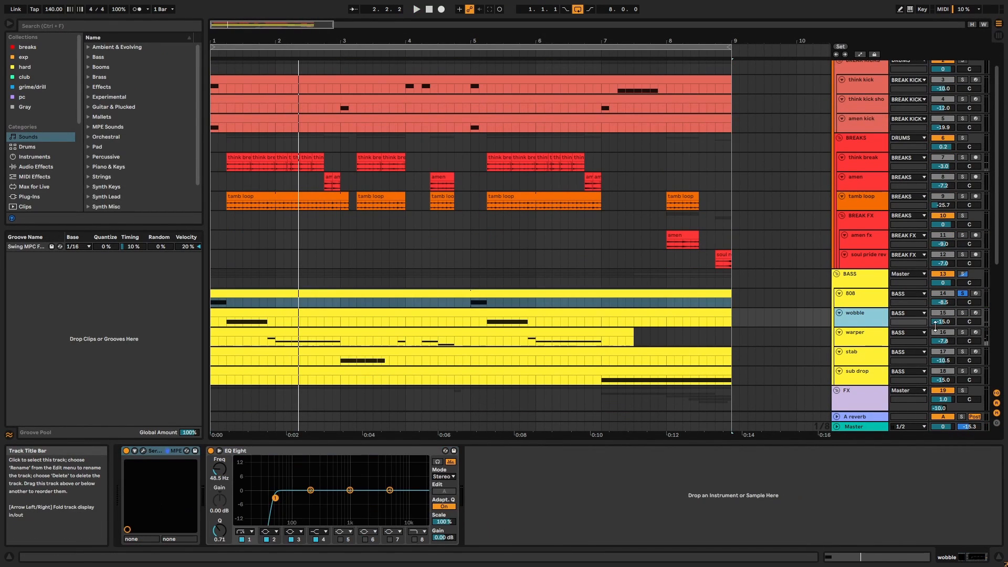
click(962, 314)
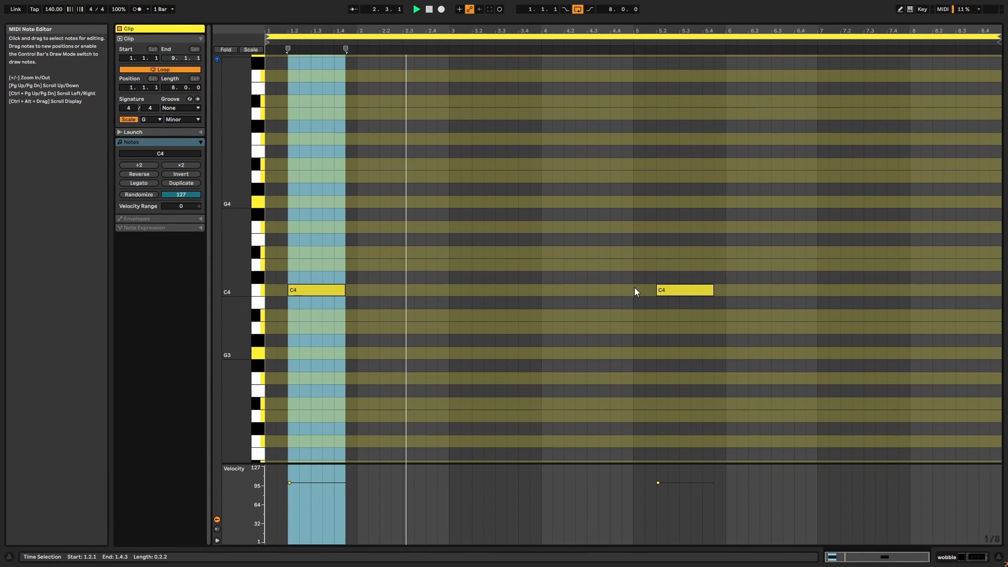
key(shift+Tab)
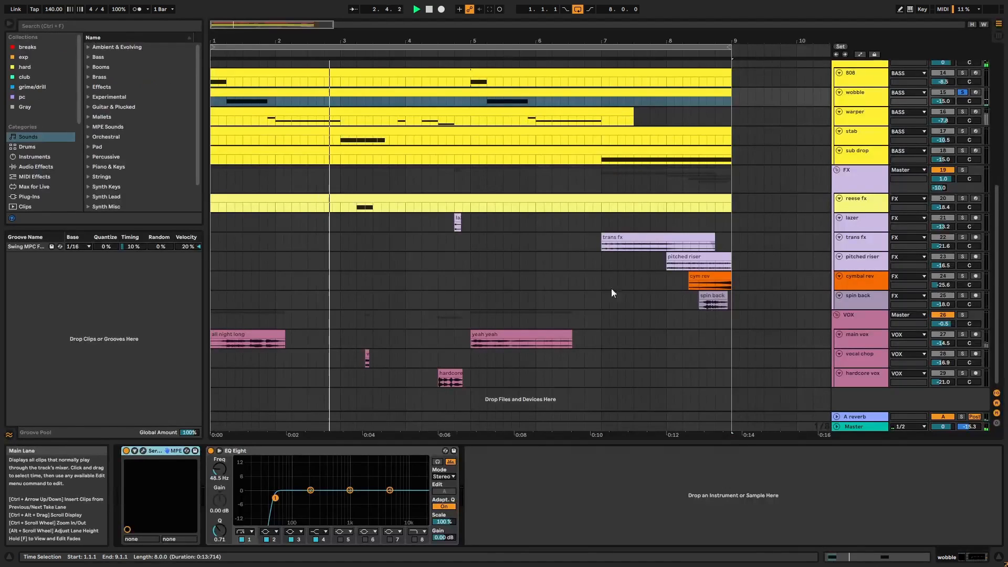
click(143, 451)
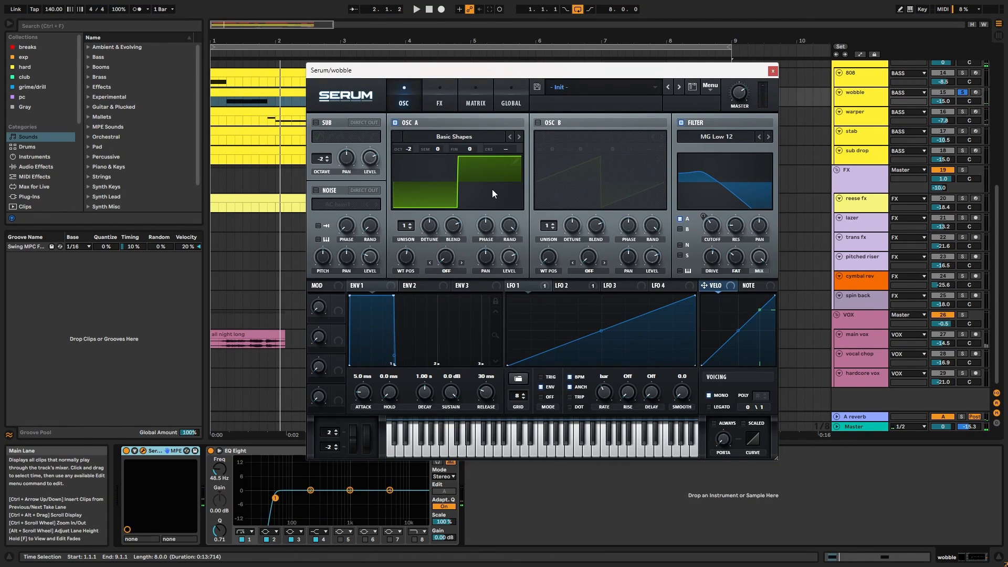
click(478, 105)
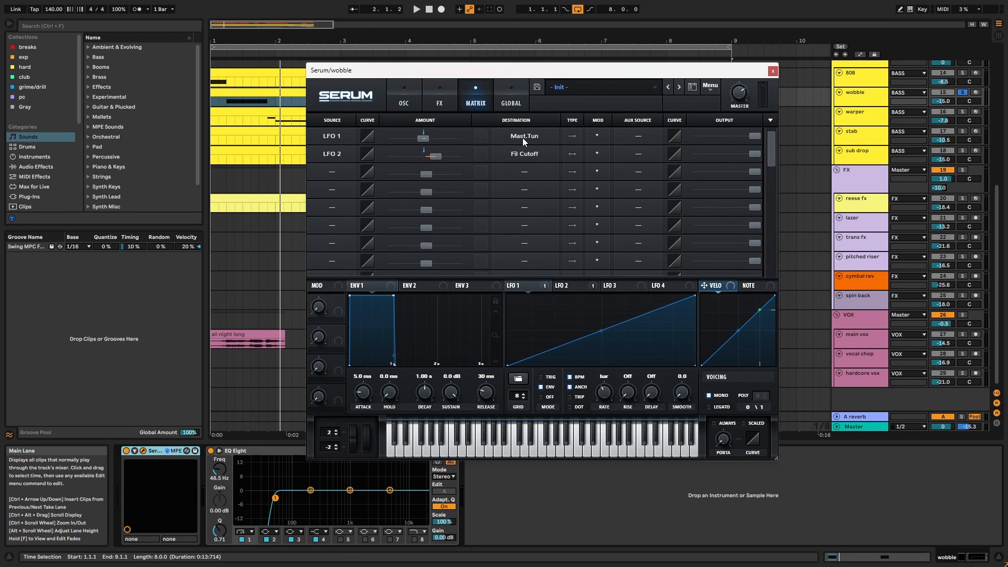
key(space)
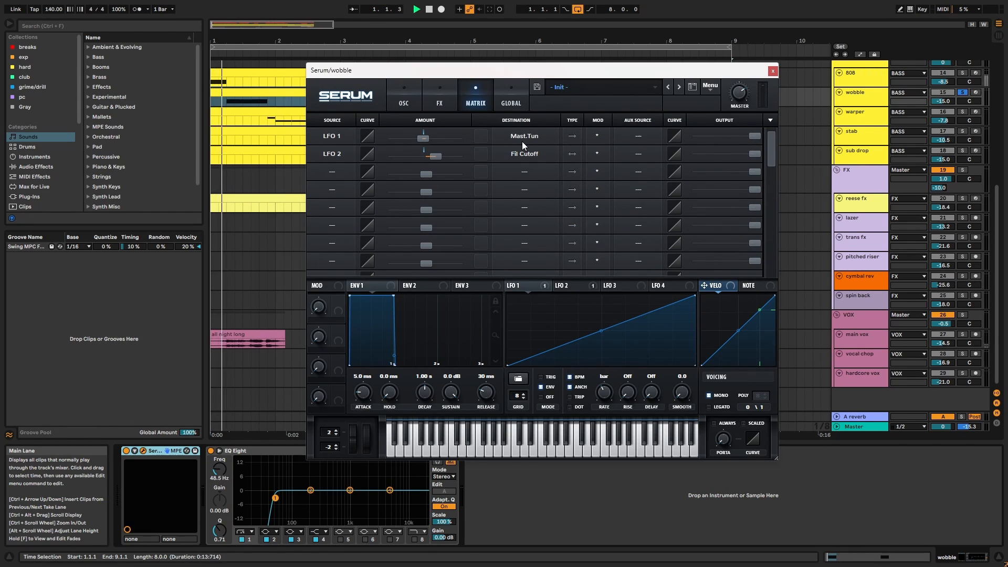
key(space)
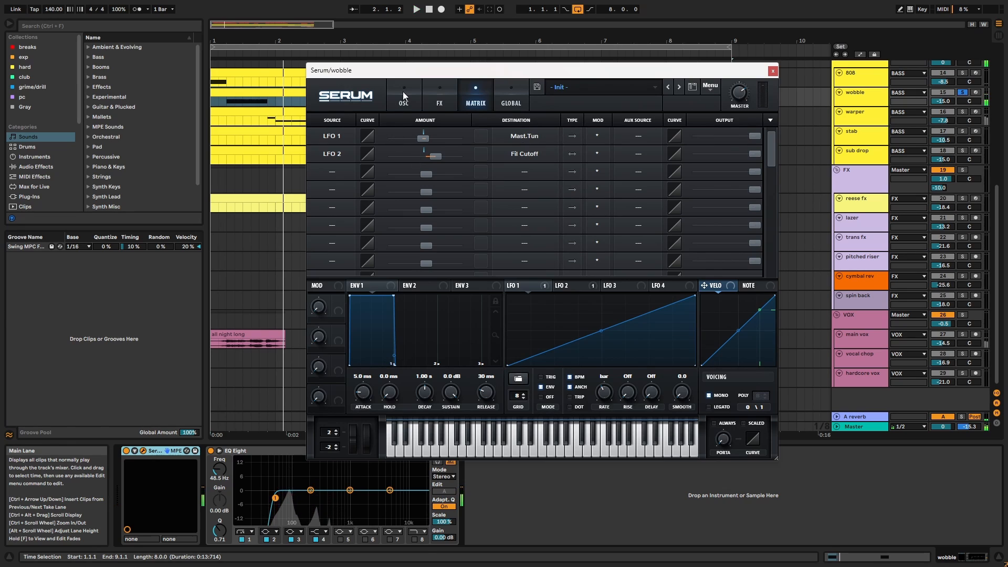
click(402, 92)
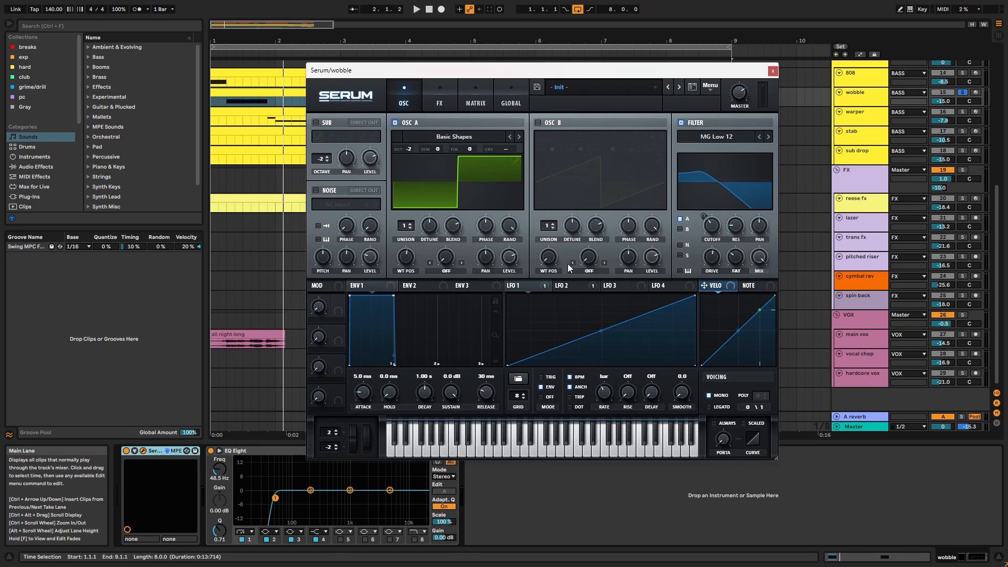
click(568, 285)
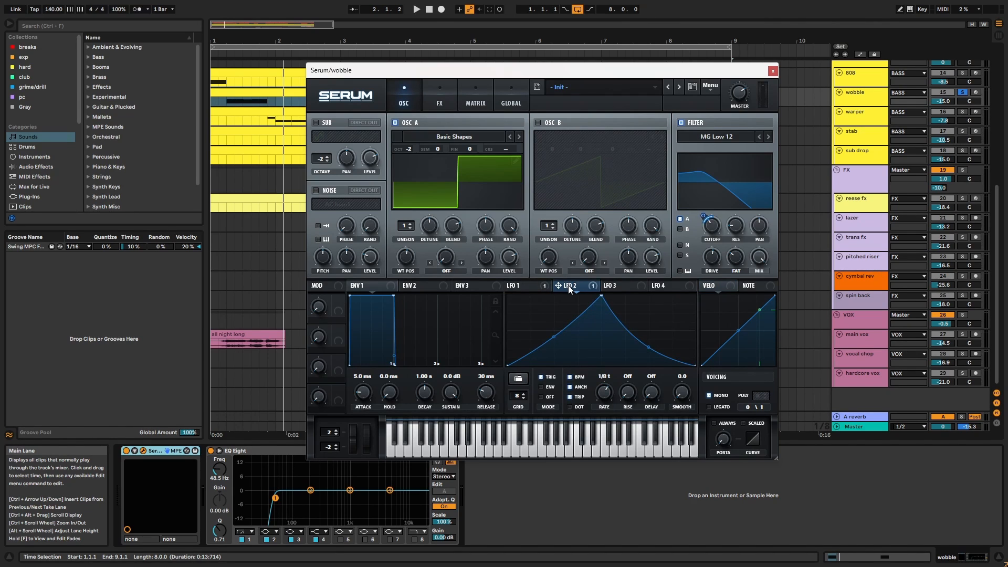
key(space)
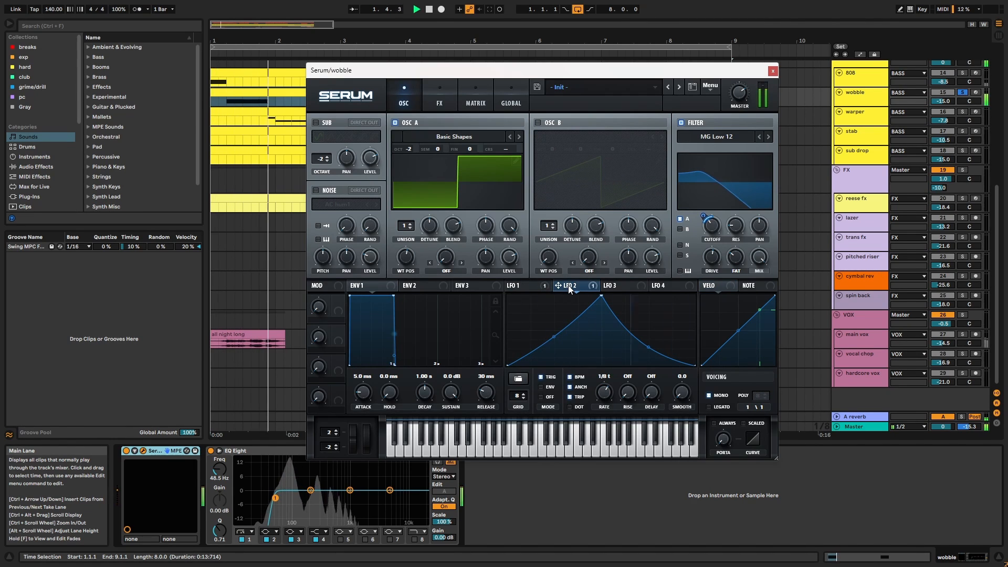
key(space)
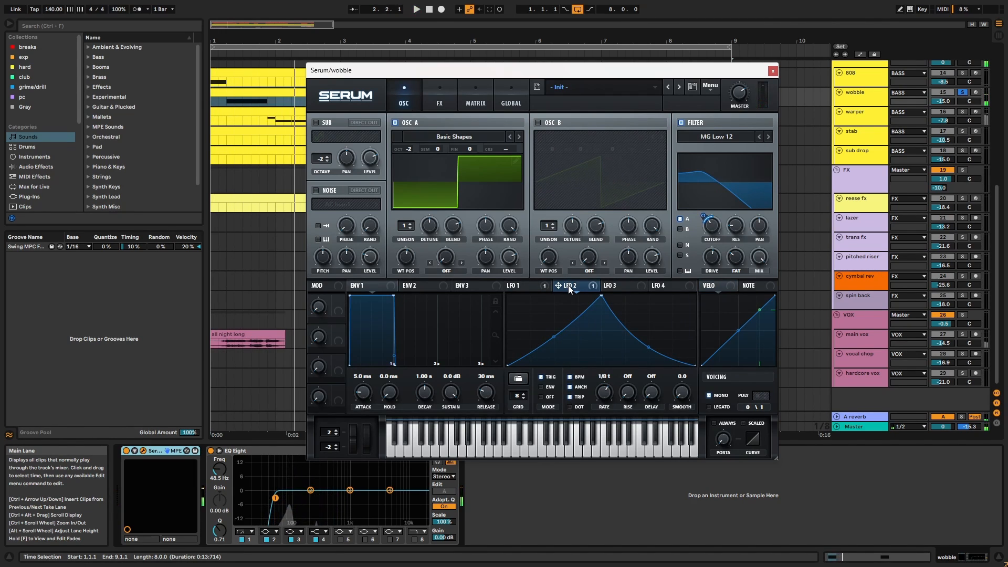
click(449, 103)
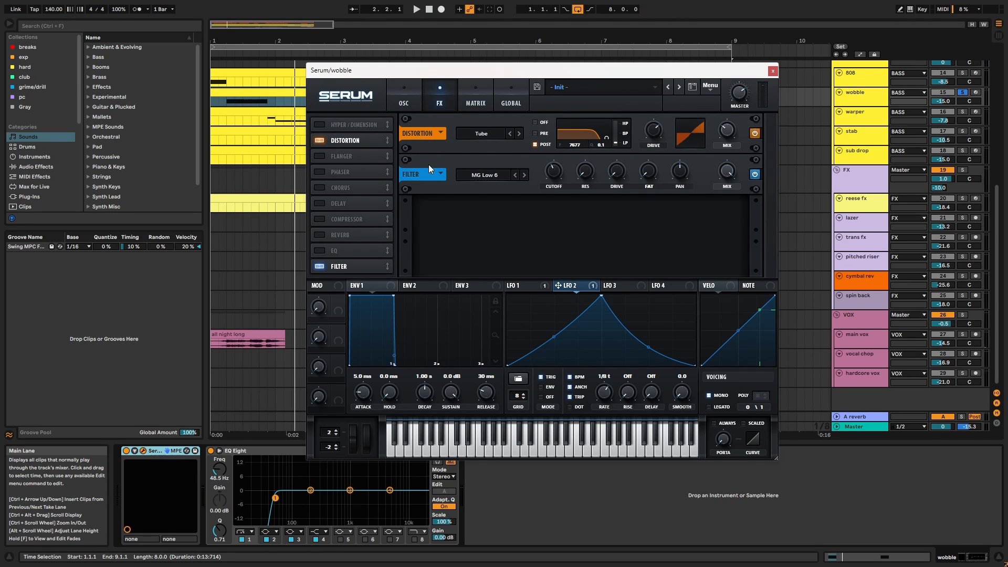
key(space)
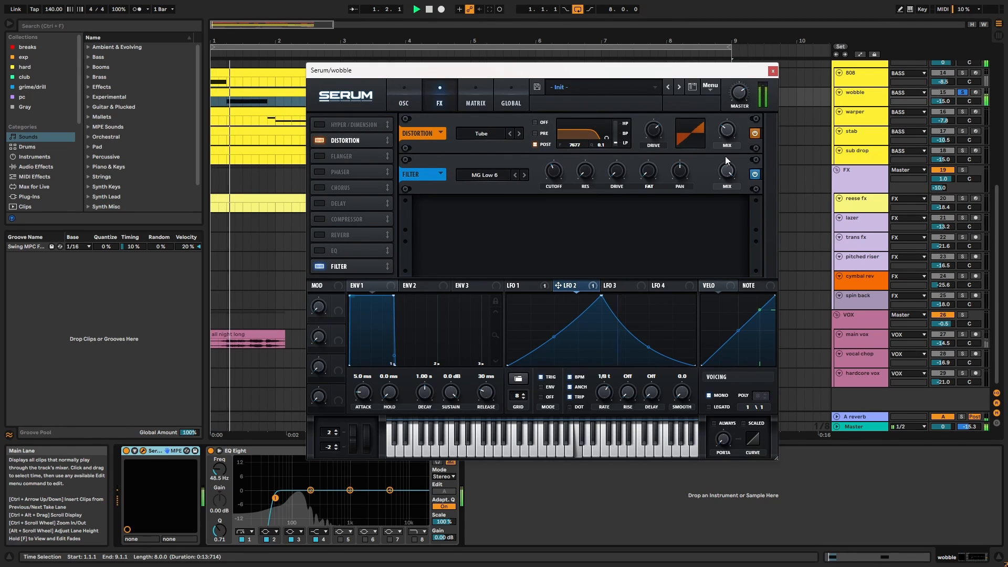
click(755, 173)
key(space)
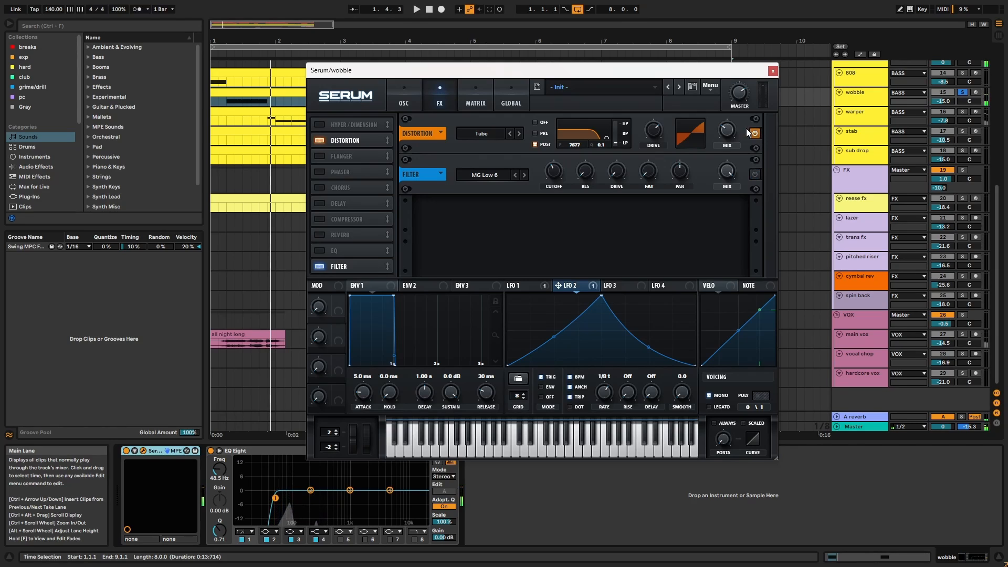
key(space)
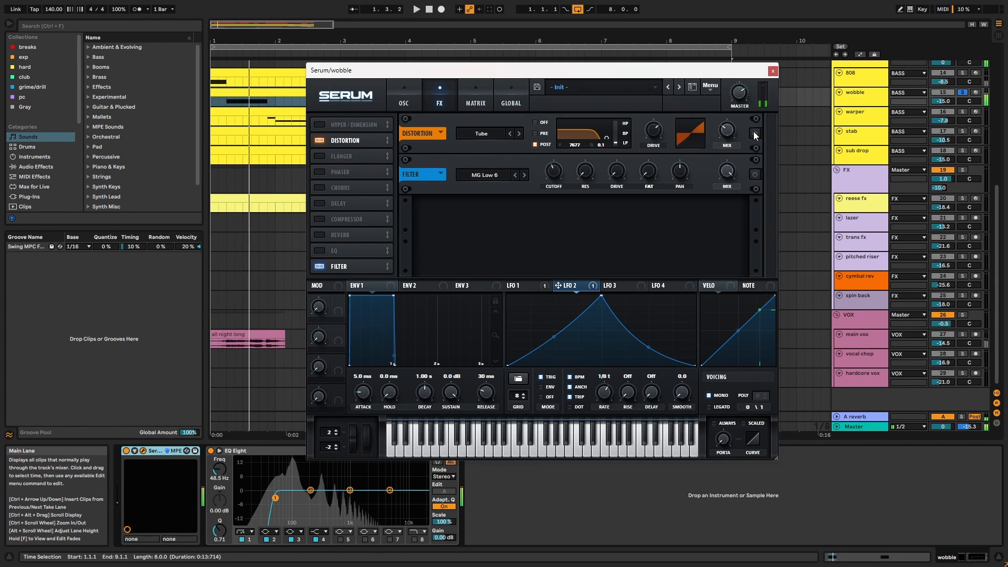
click(755, 174)
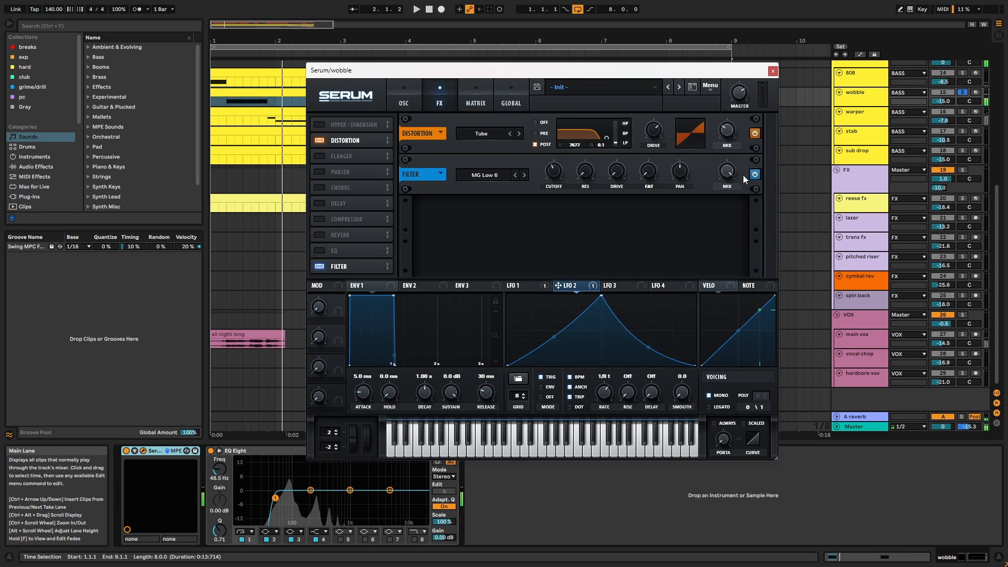
key(space)
click(772, 70)
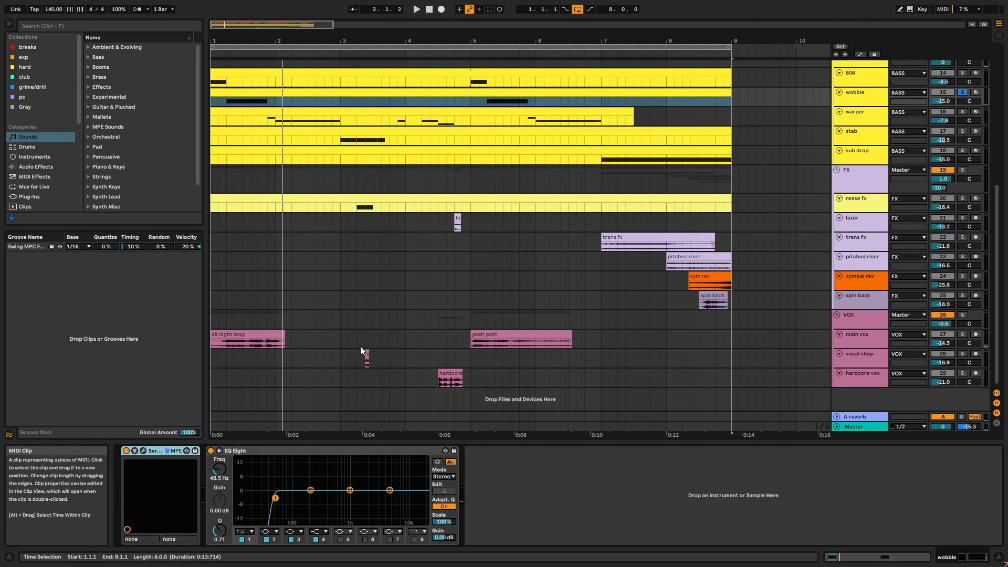
Select the warper track and play its clip's notes in the note editor.
click(284, 452)
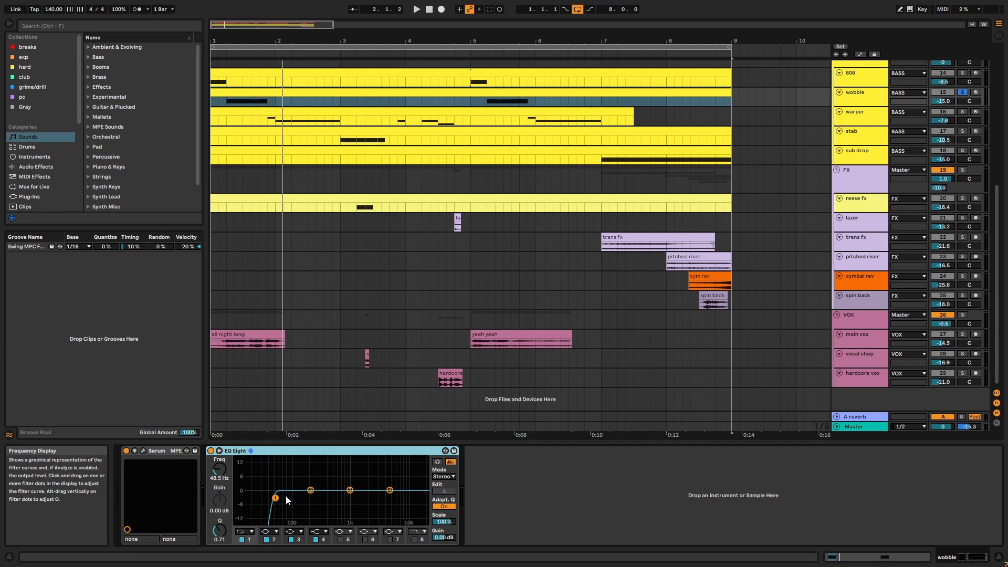
scroll(649, 318, up, 5)
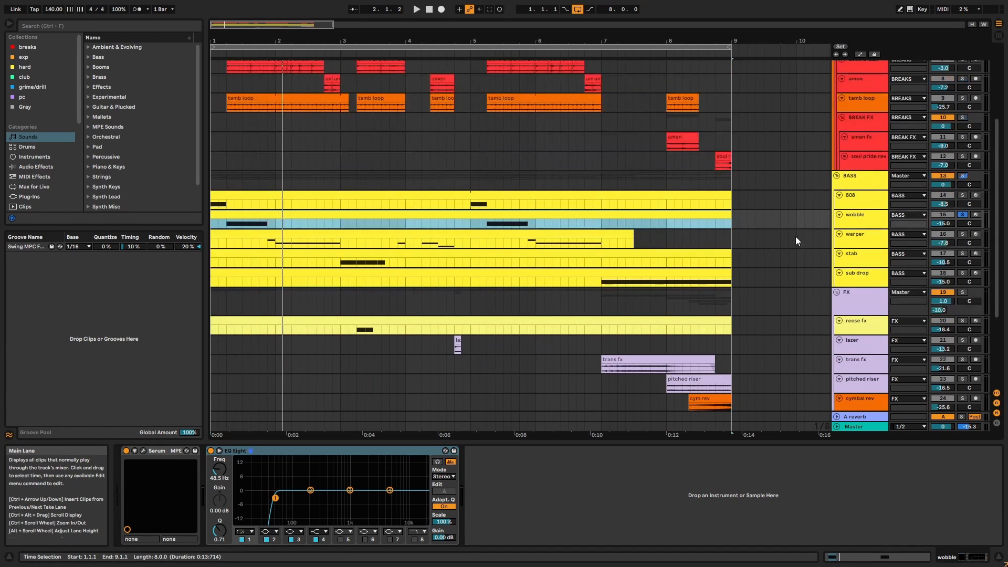
click(877, 242)
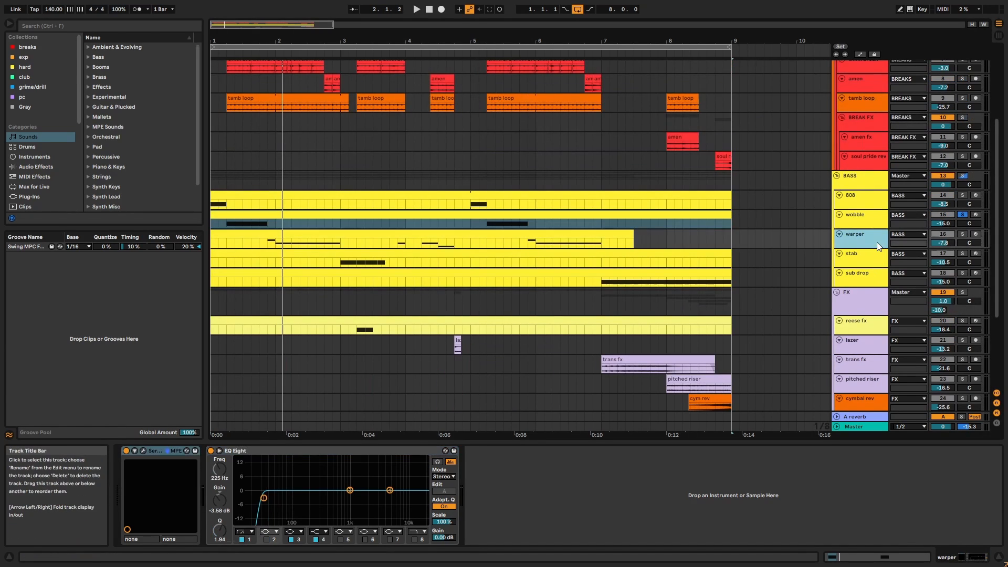
double_click(591, 237)
key(space)
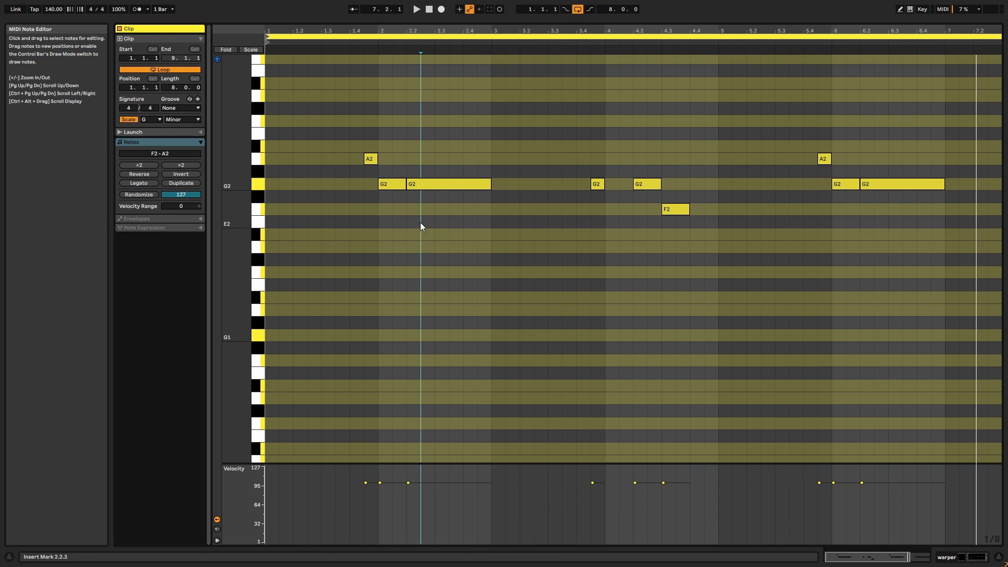
Select the warper clip's A2, G2 and F2 notes, then return to the arrangement.
drag(367, 122, 420, 241)
drag(704, 160, 682, 234)
drag(831, 208, 860, 166)
drag(838, 122, 773, 172)
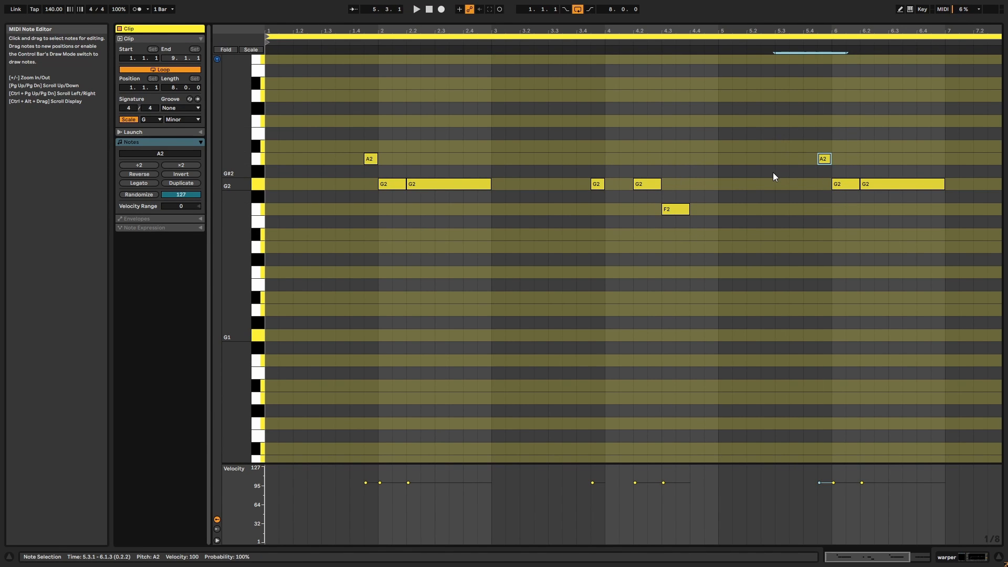
key(shift+Tab)
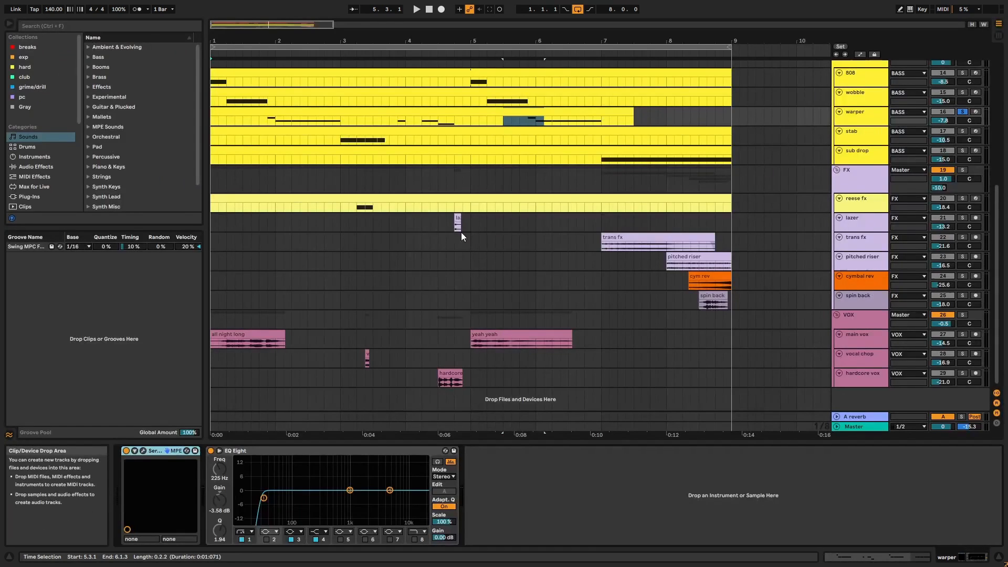
In the warper's Serum, route LFO 1 to OSC A wavetable position, audition it, then view its effects.
click(143, 450)
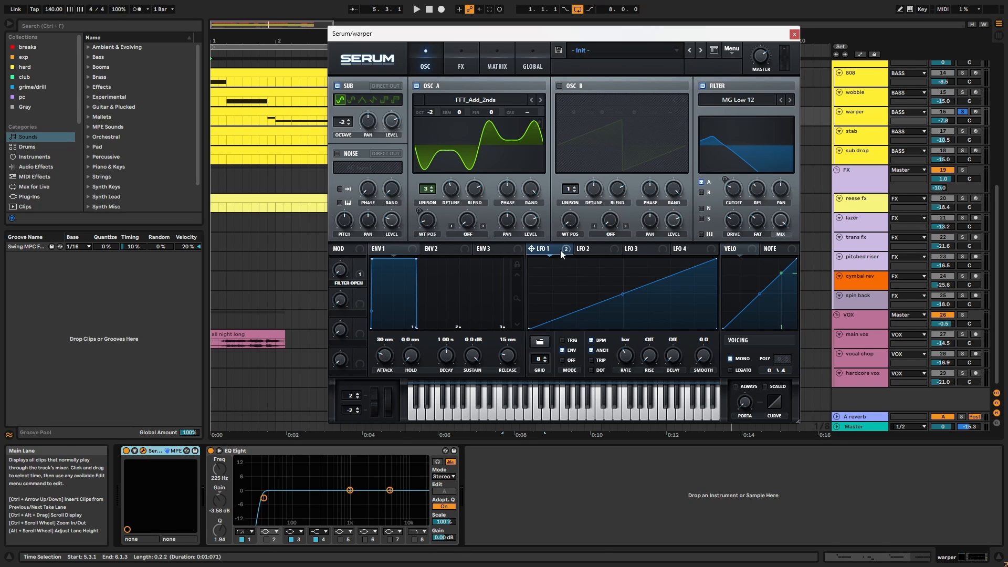
drag(560, 250, 426, 218)
key(space)
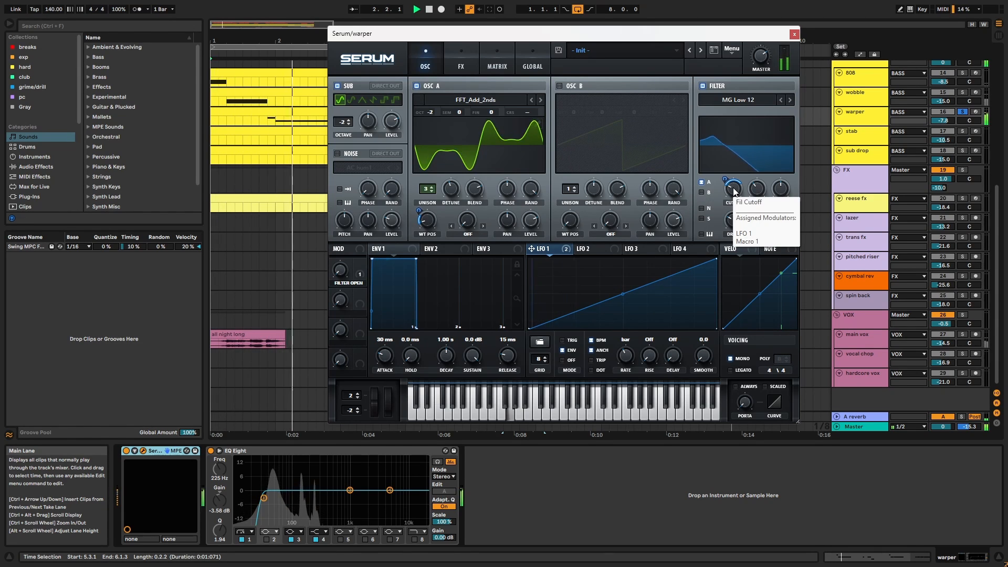
key(space)
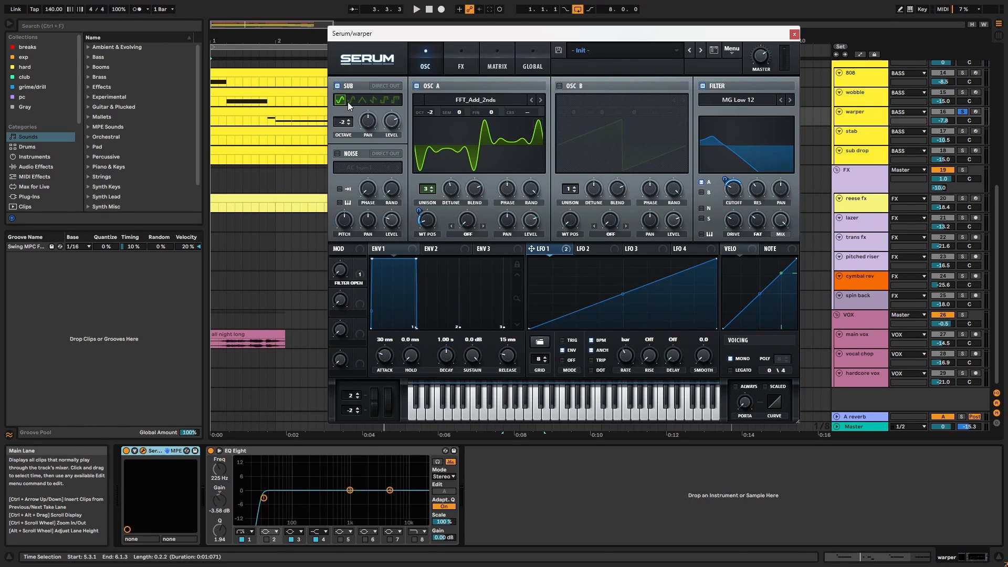
click(451, 58)
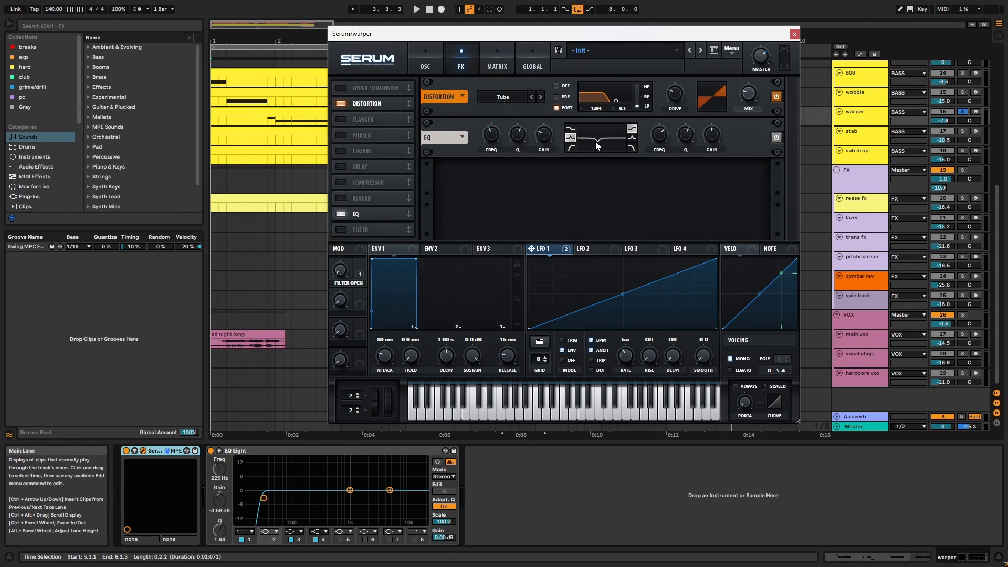
Close the warper synth, solo the stab track and play its G2 clip from bar 3.
click(793, 34)
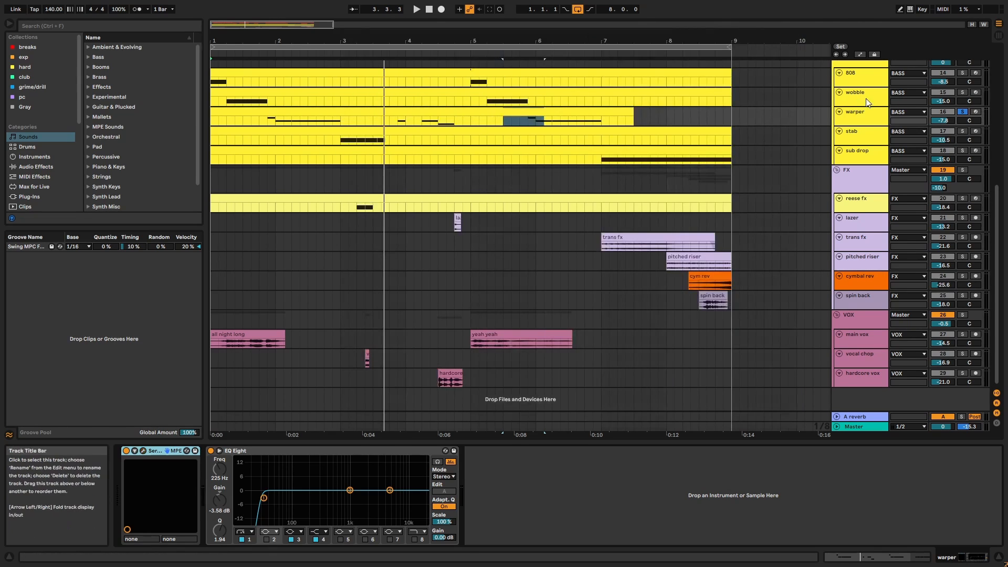
click(871, 128)
click(962, 130)
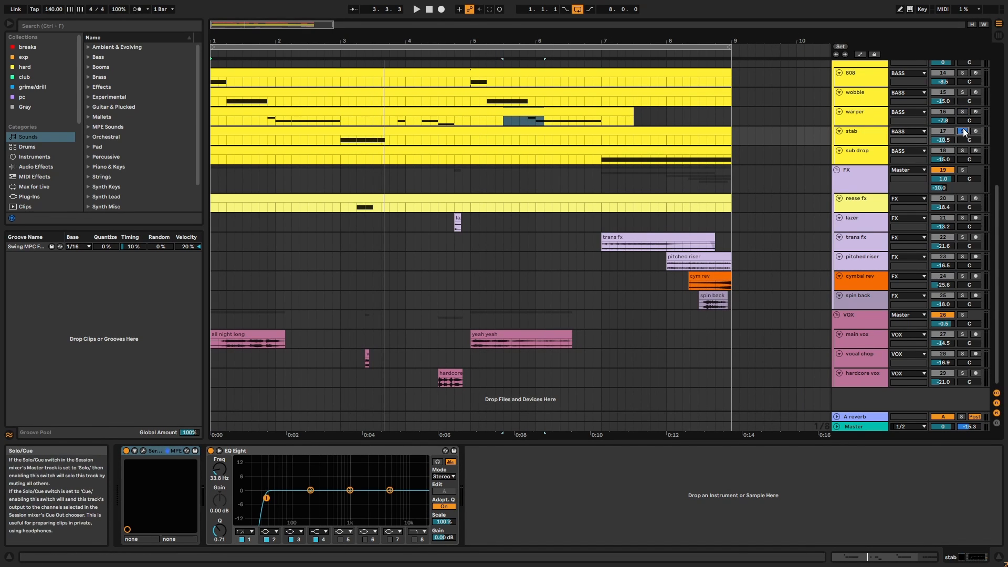
click(669, 131)
double_click(669, 131)
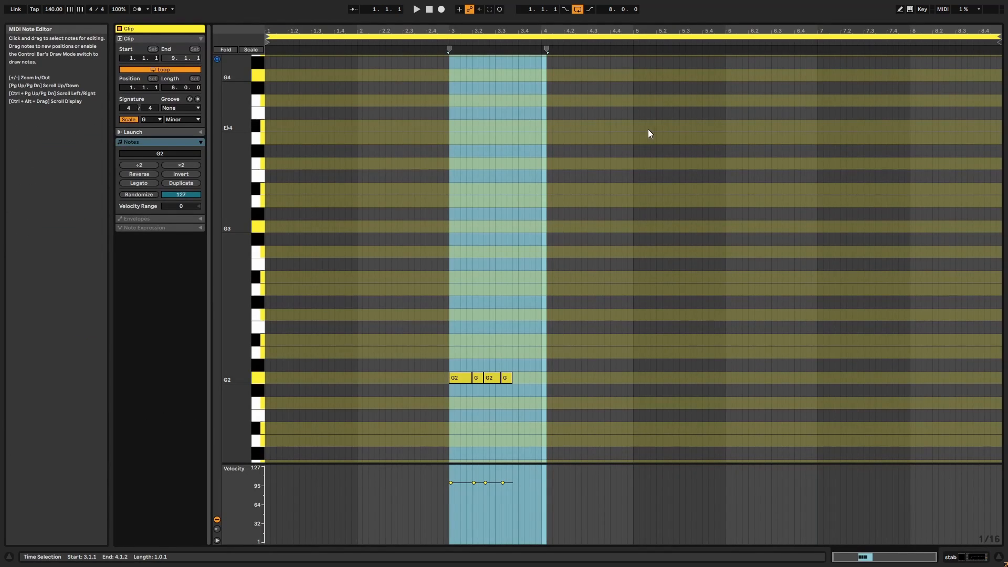
click(425, 47)
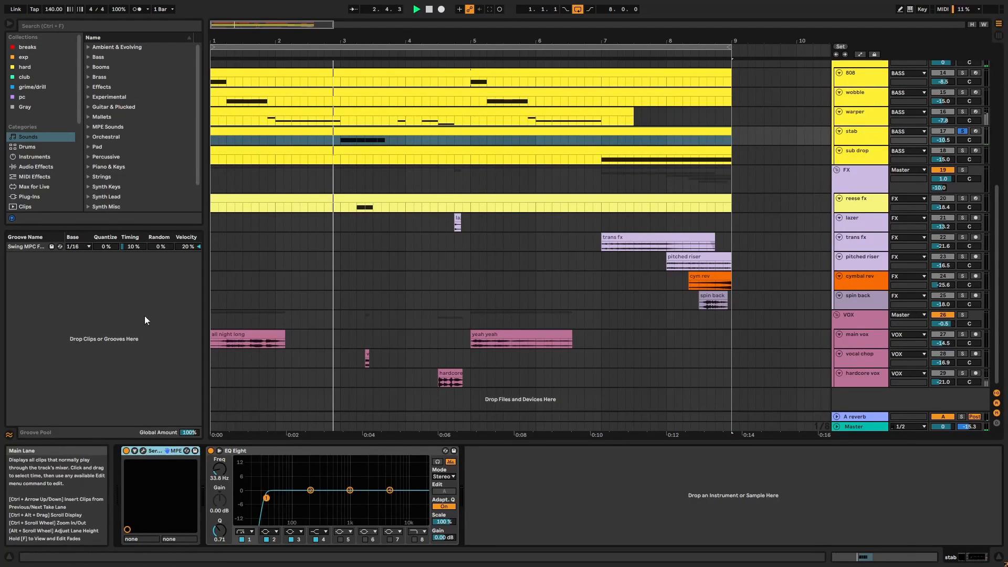
click(143, 450)
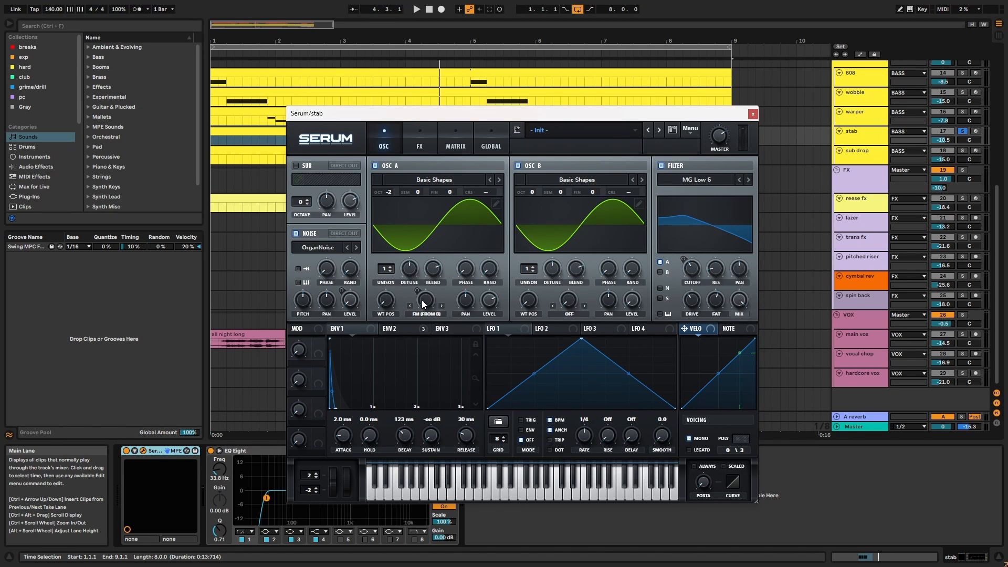
Show the stab patch's ENV 2 settings while playing the arrangement from bar 3.
click(415, 335)
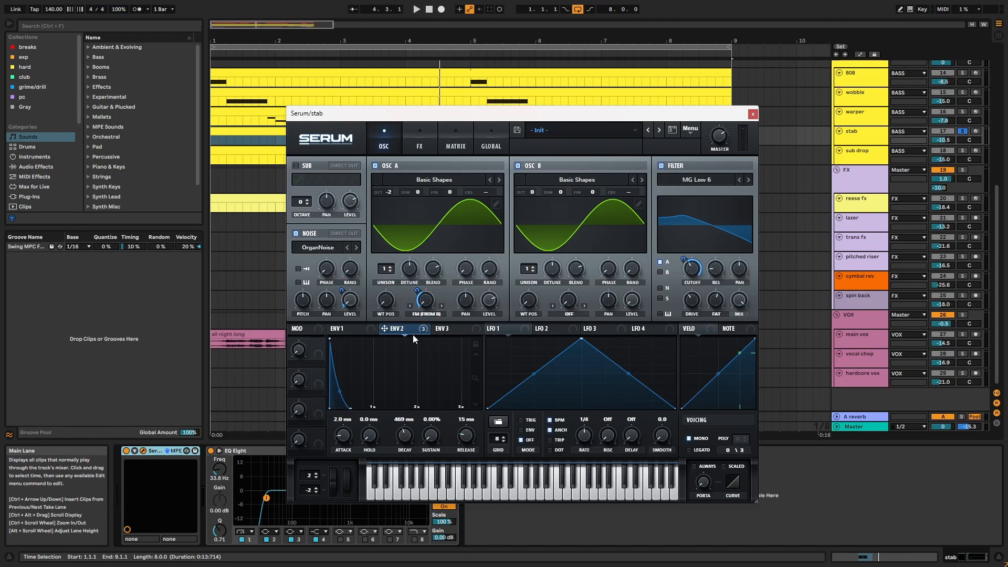
key(space)
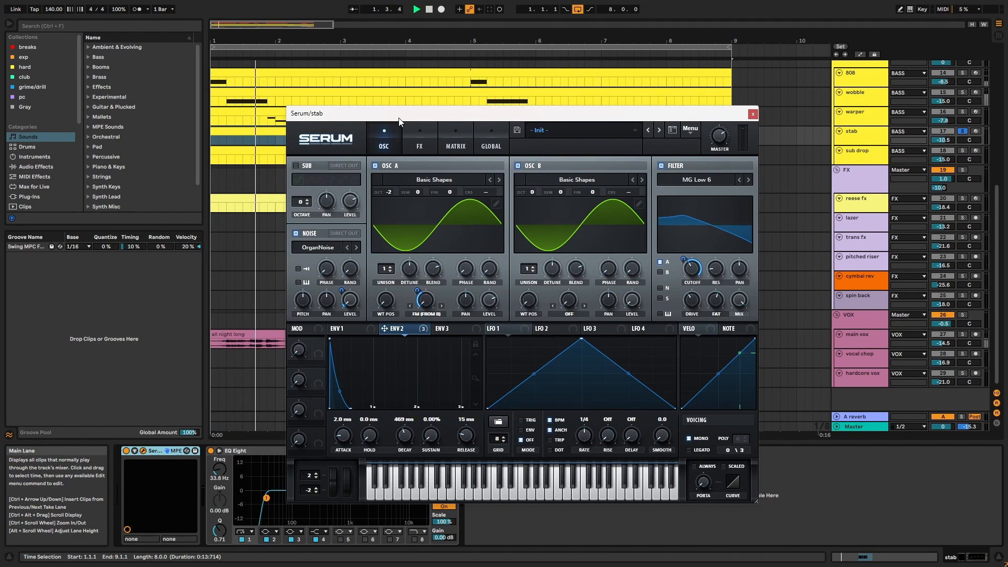
drag(401, 113, 460, 154)
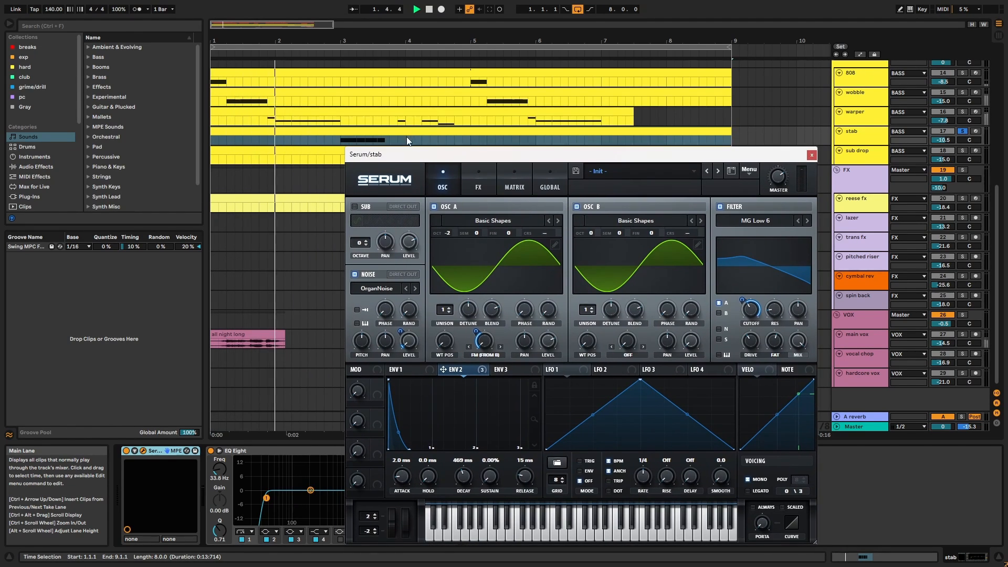
key(space)
click(342, 142)
key(space)
drag(404, 156, 359, 116)
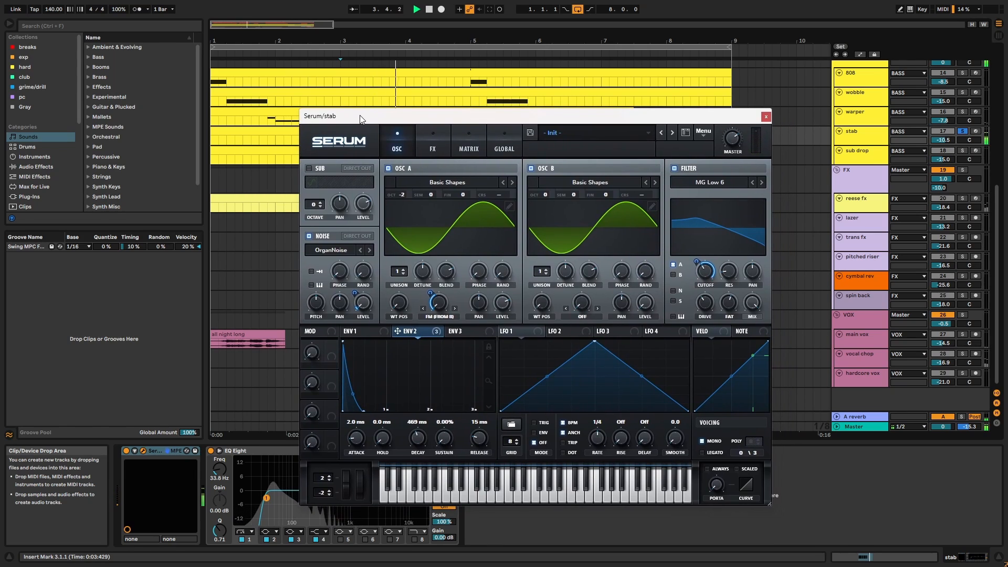
key(space)
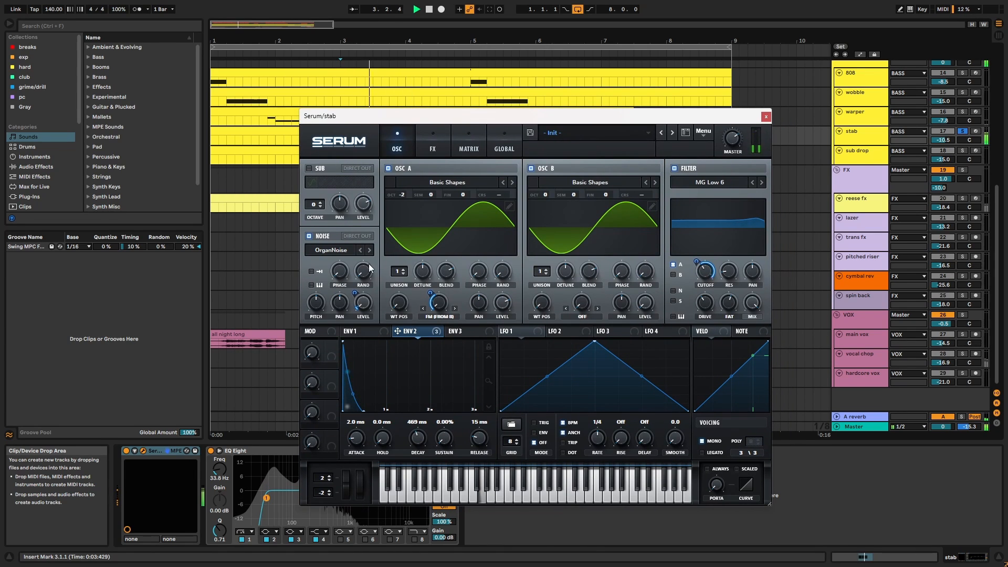
key(space)
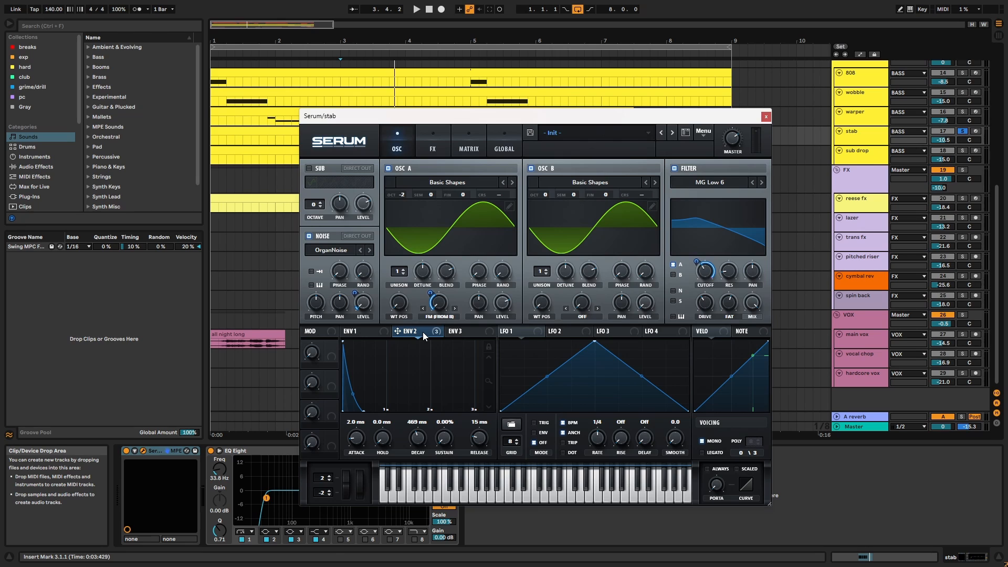
Check the stab patch's Tube distortion on the FX page and close the synth window.
click(433, 150)
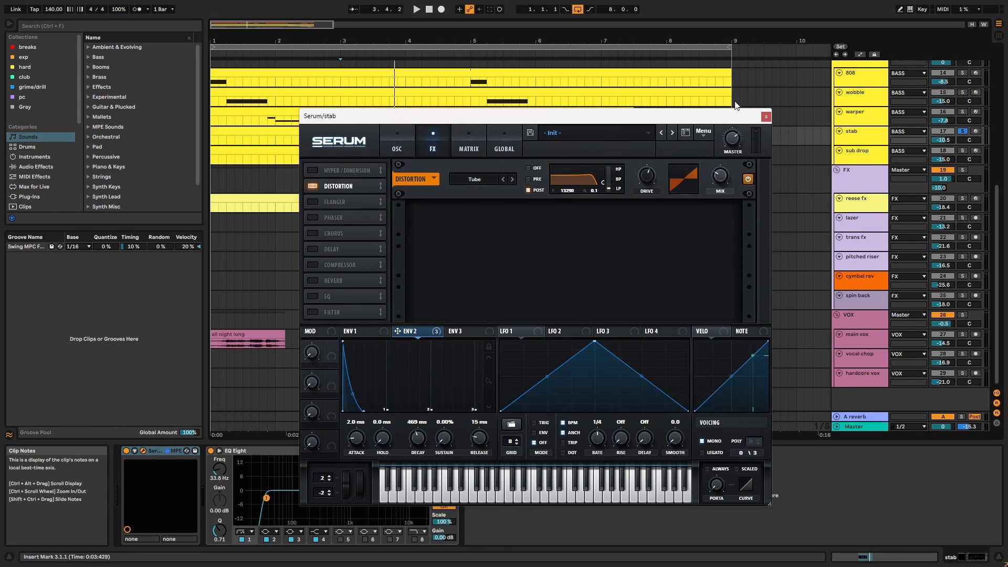
click(766, 116)
scroll(791, 210, up, 2)
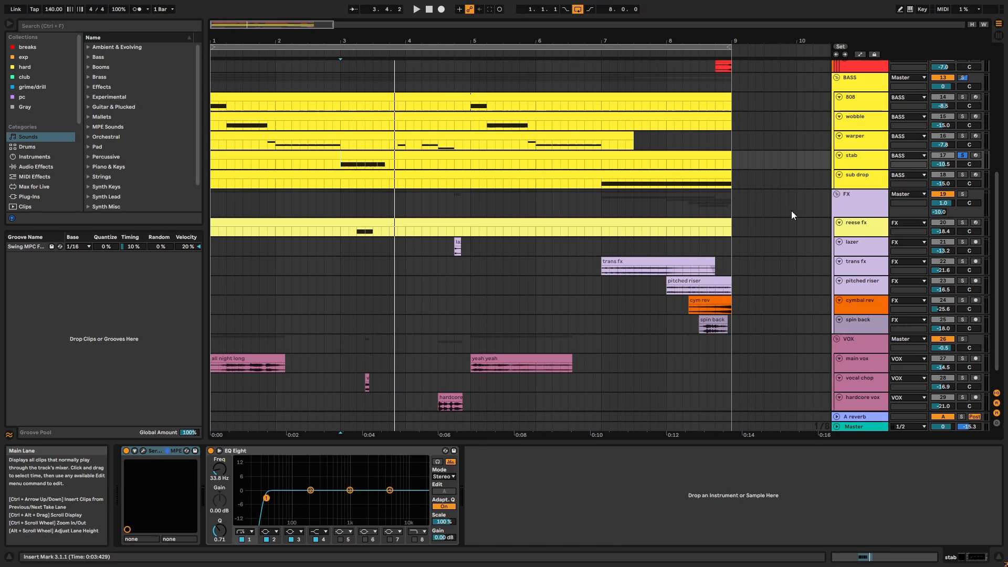
Solo the sub drop track and play its long D4 note near the clip's end.
click(876, 180)
click(963, 175)
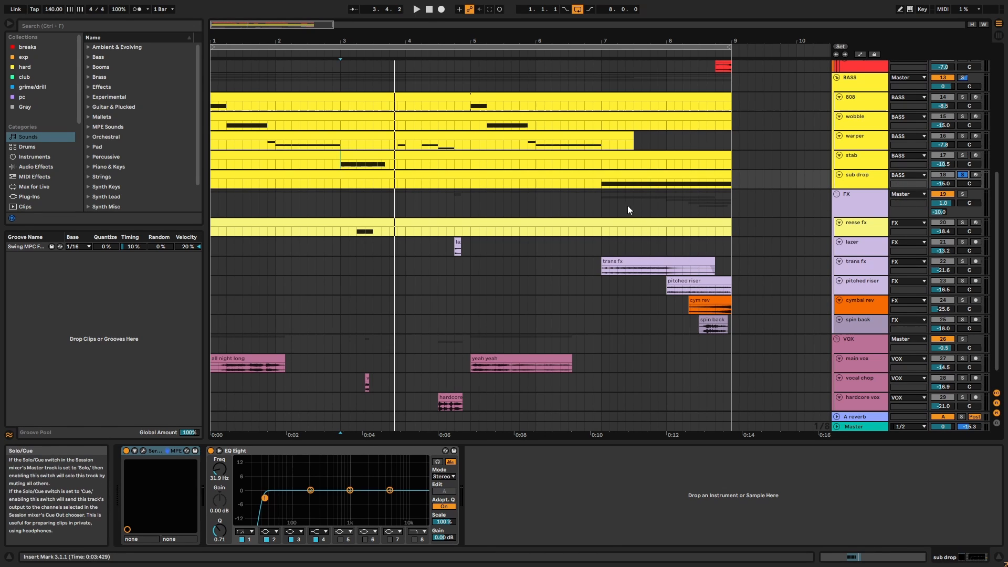
double_click(623, 175)
click(790, 42)
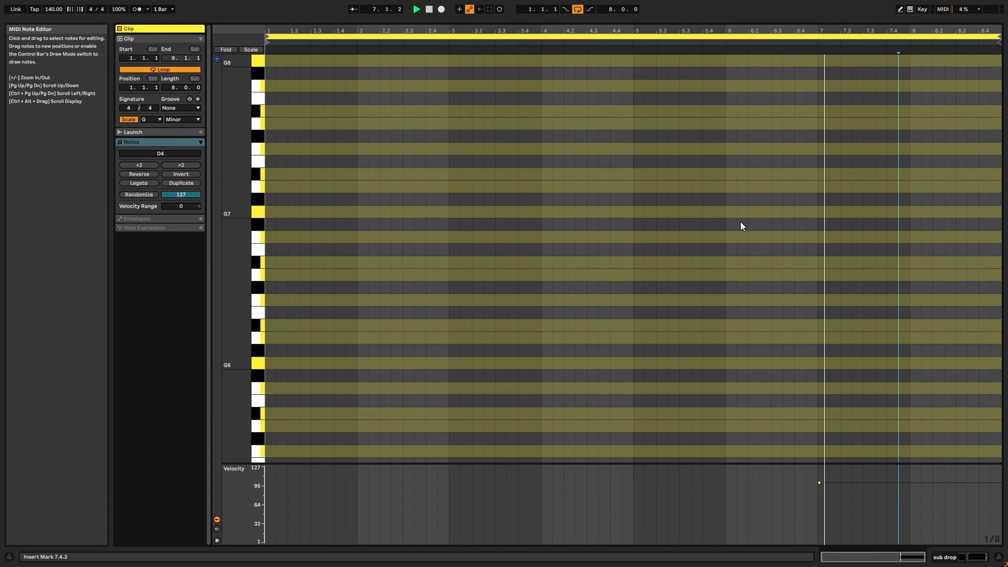
scroll(741, 225, up, 6)
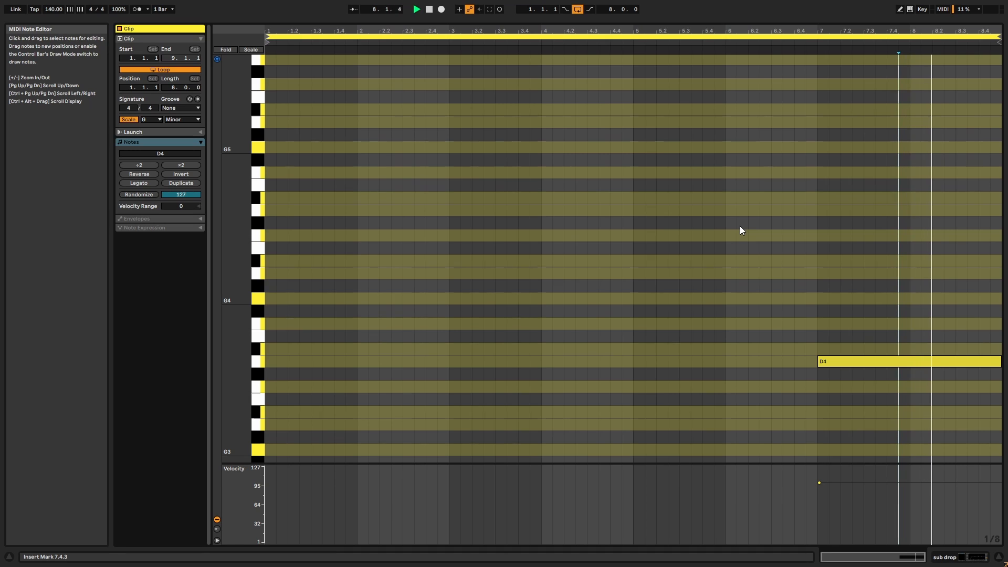
key(shift+Tab)
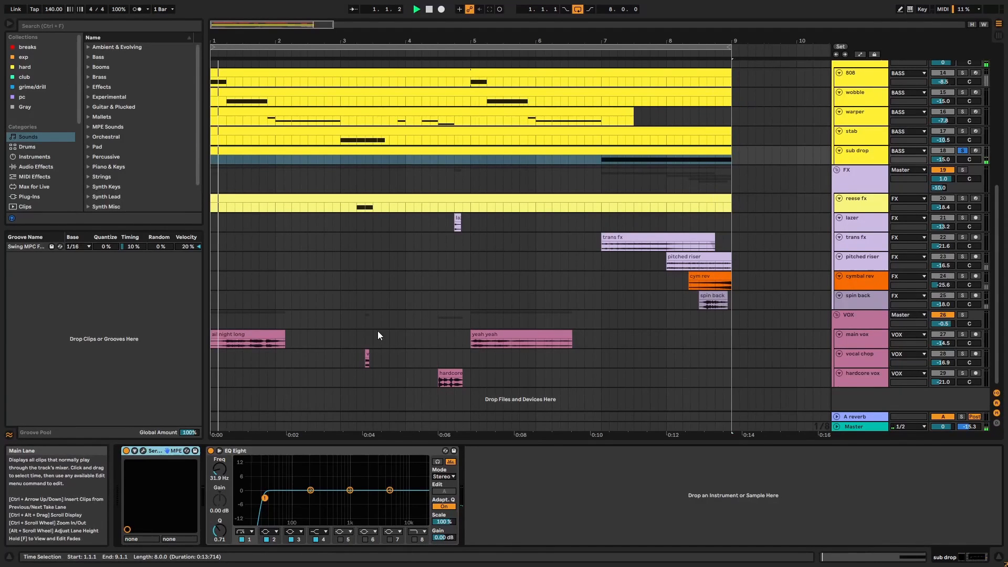
click(143, 451)
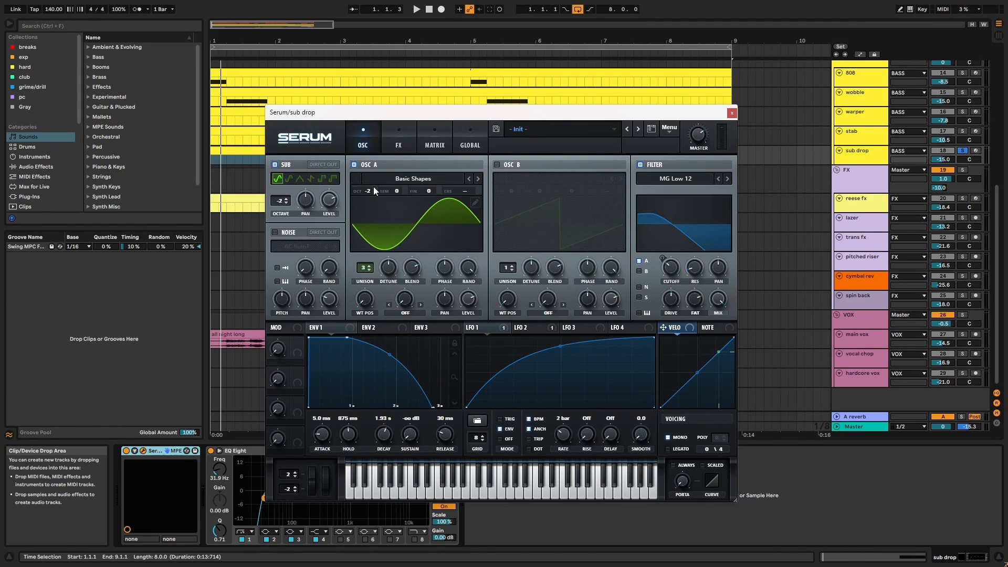
Inspect the sub drop patch's LFO 2, FX distortion and modulation matrix routings.
click(525, 327)
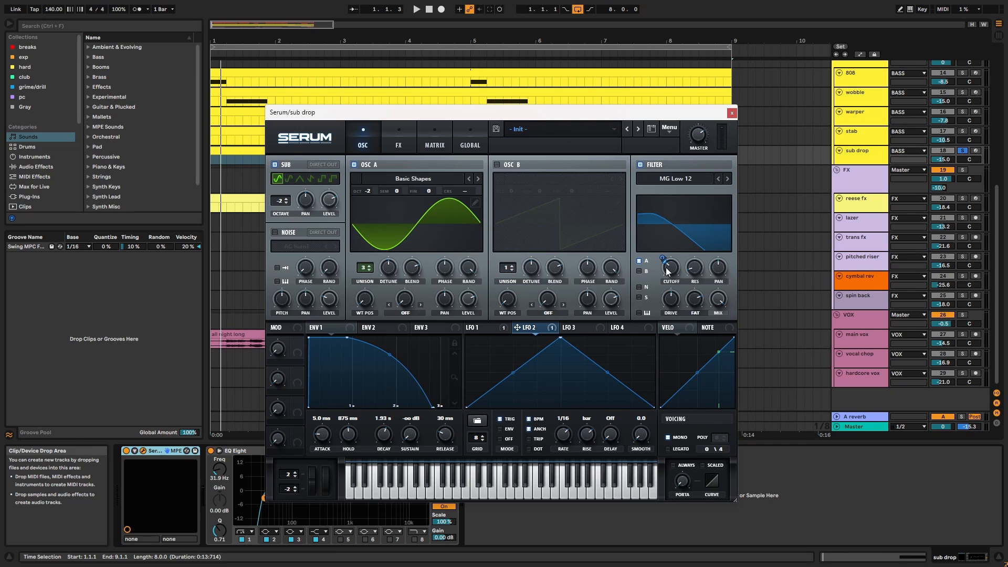
click(406, 140)
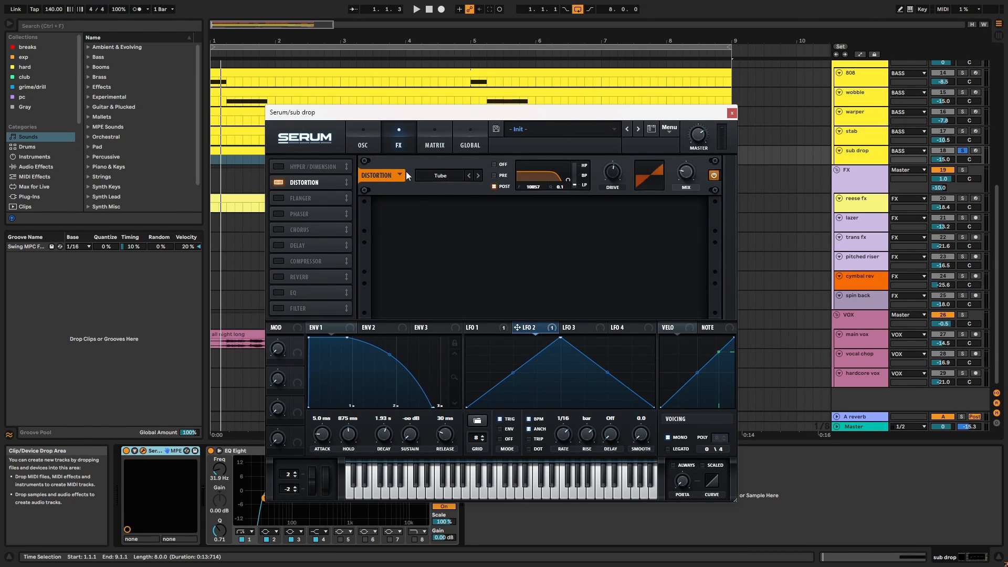
click(425, 145)
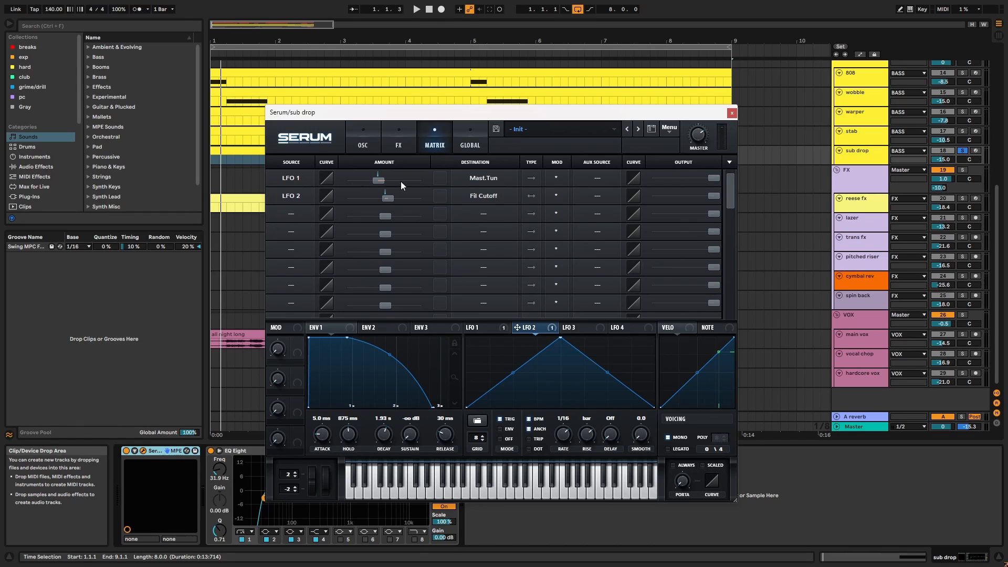
Play the sub drop from bar 7 while checking LFO 1's shape driving Mast.Tun.
drag(474, 112, 504, 172)
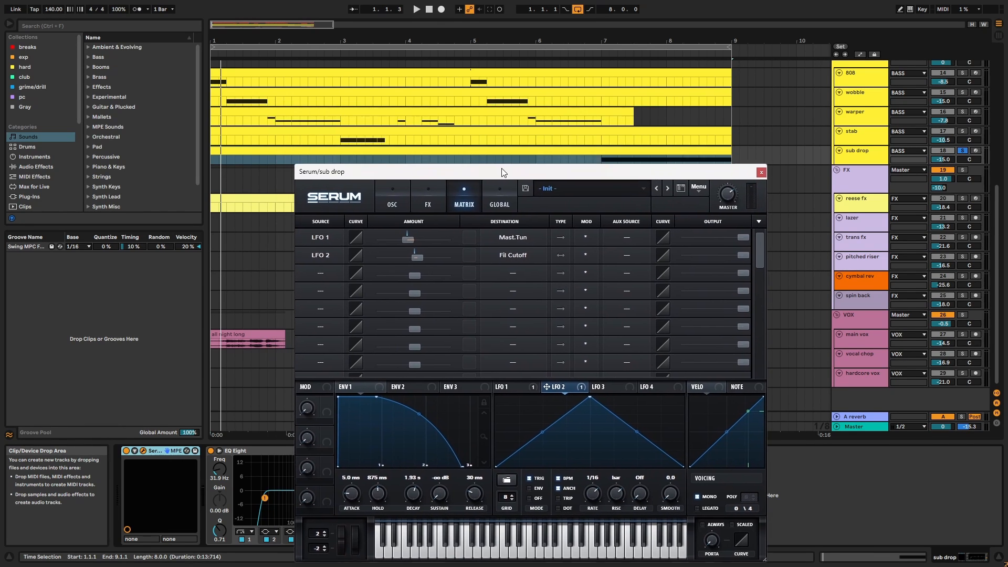
click(601, 158)
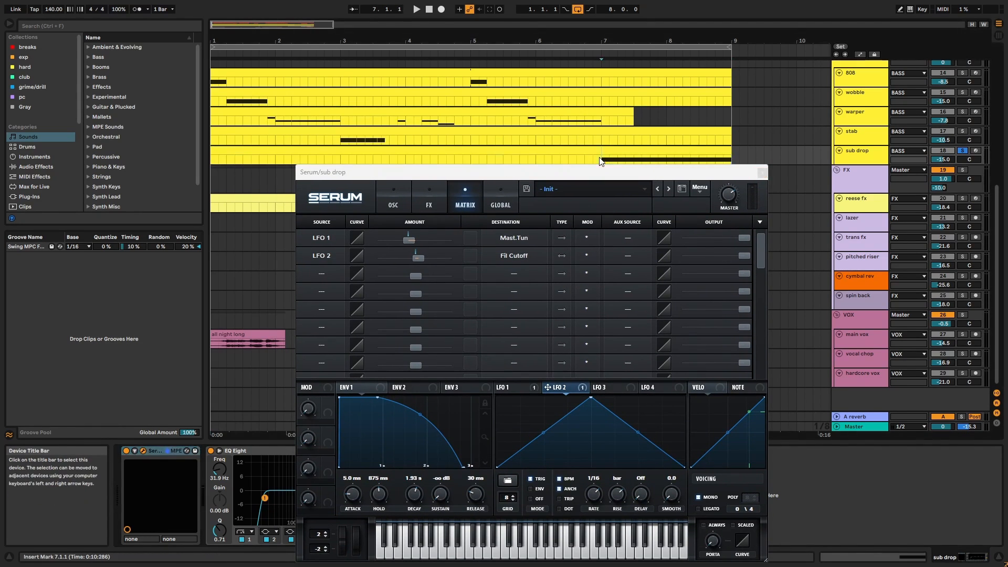
key(space)
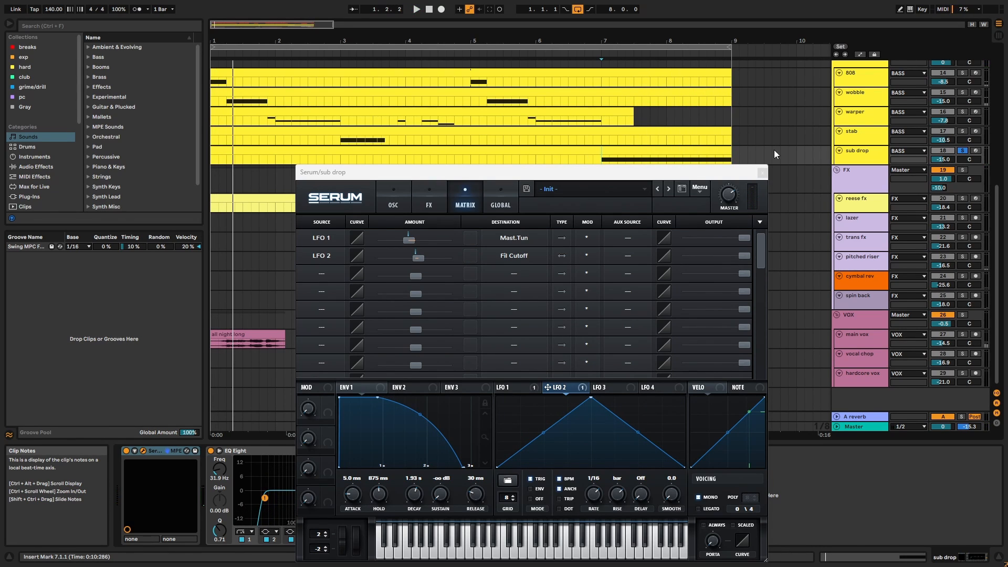
click(520, 389)
key(space)
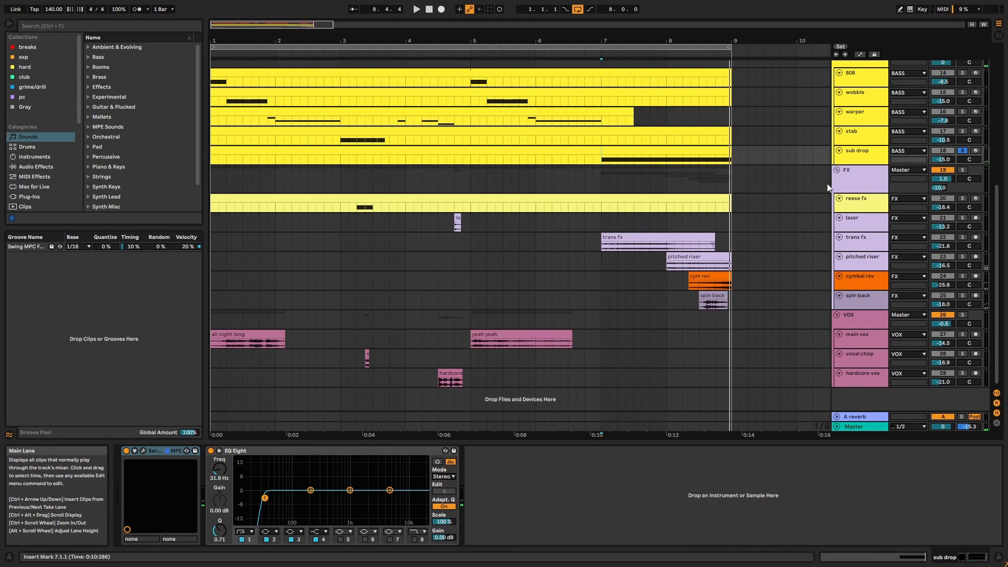
Show the BASS group's chain and inspect Multiband Dynamics and Bass Mono.
scroll(912, 153, up, 8)
click(856, 282)
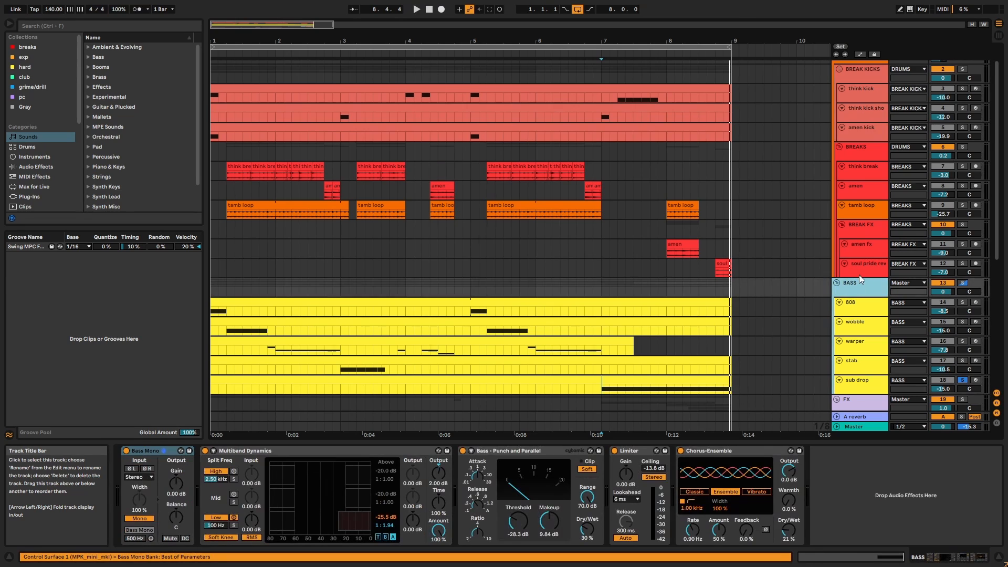
click(278, 452)
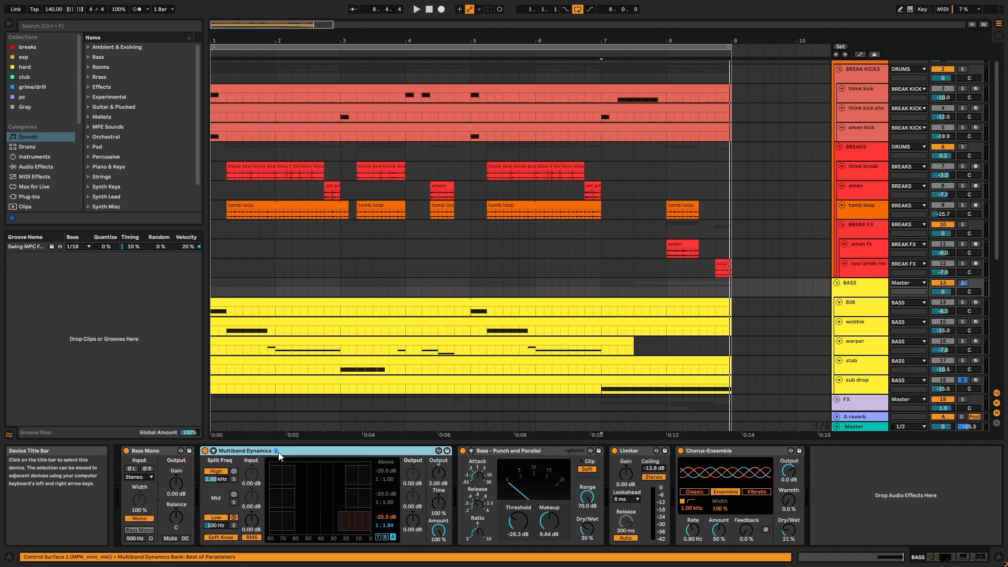
click(171, 453)
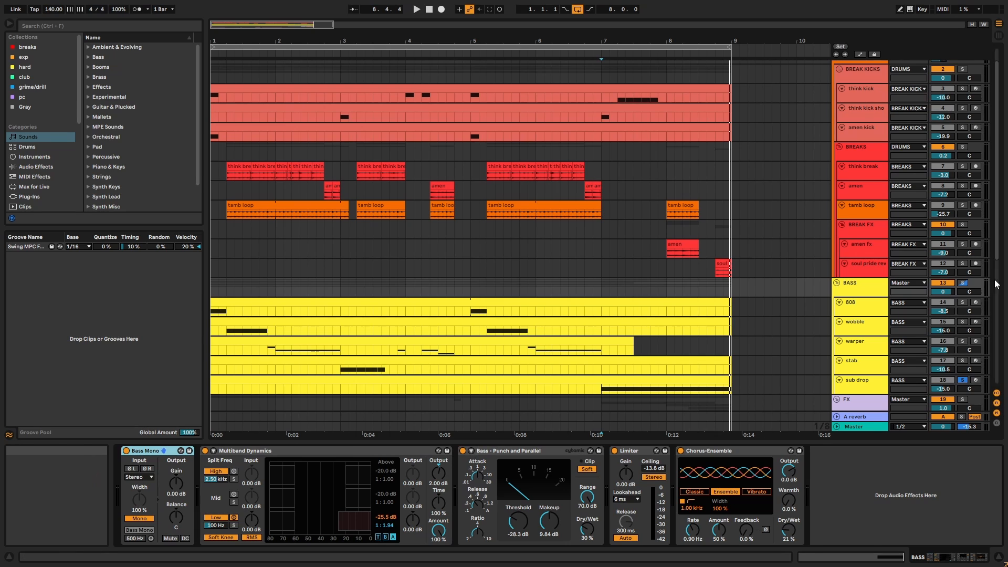
Solo the BASS group and compare playback with Multiband Dynamics bypassed, then re-enable it.
click(961, 284)
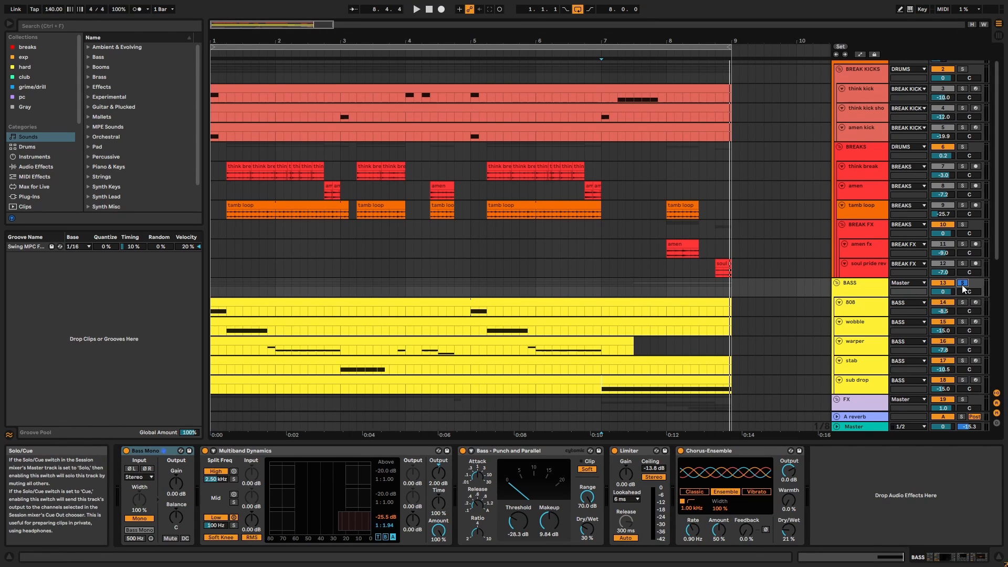
click(665, 302)
key(space)
click(867, 288)
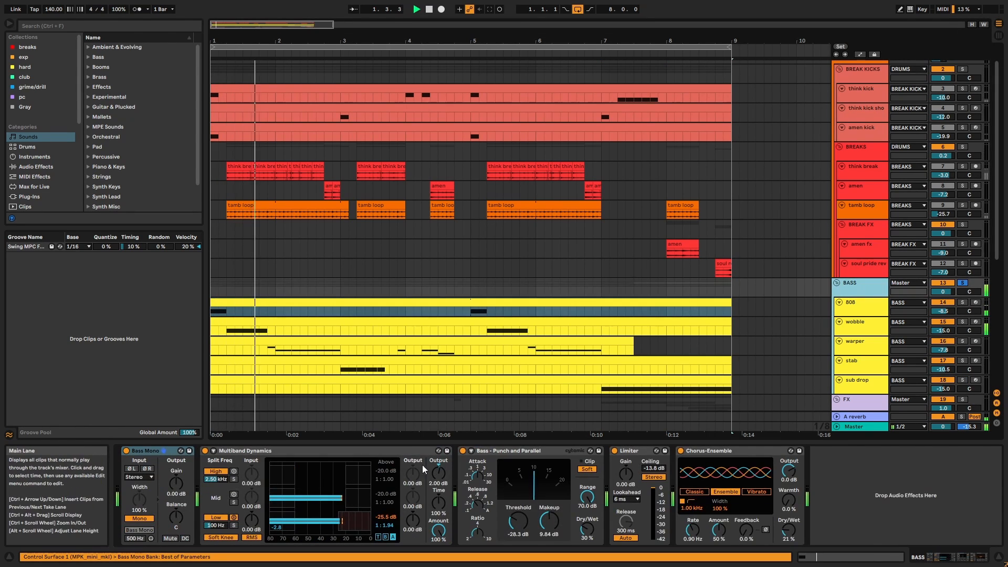
key(space)
key(space)
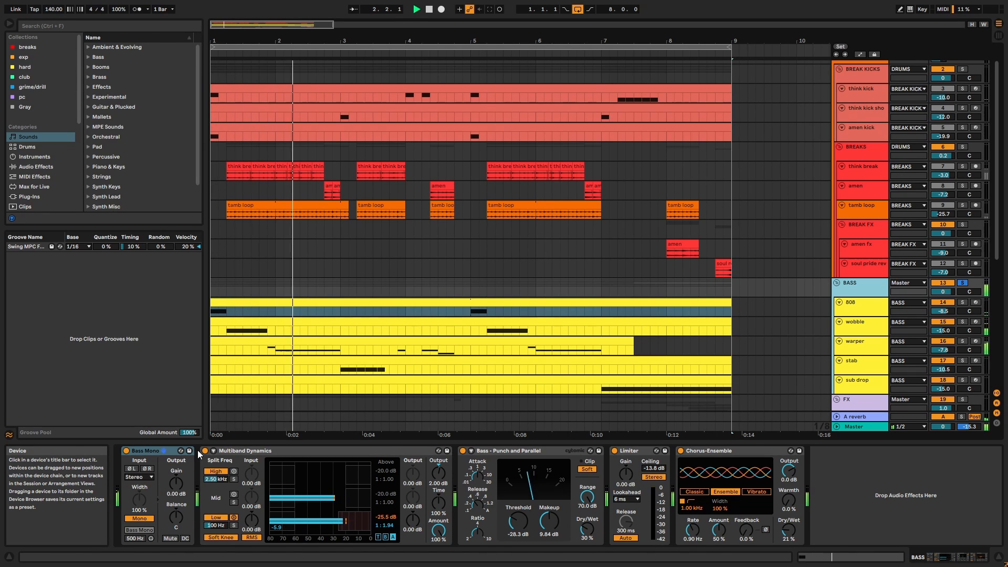
click(206, 451)
key(space)
key(space)
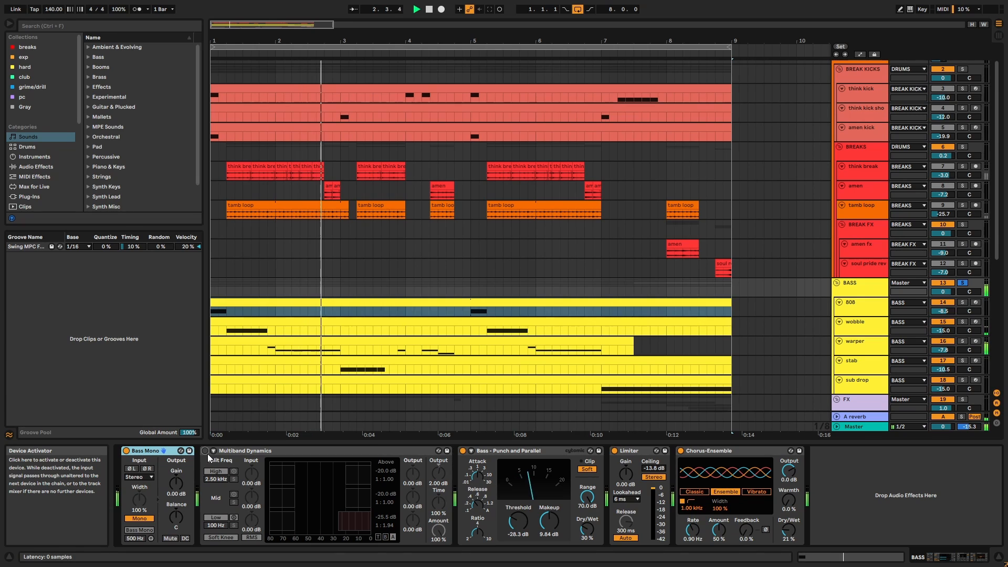
click(206, 452)
key(space)
key(space)
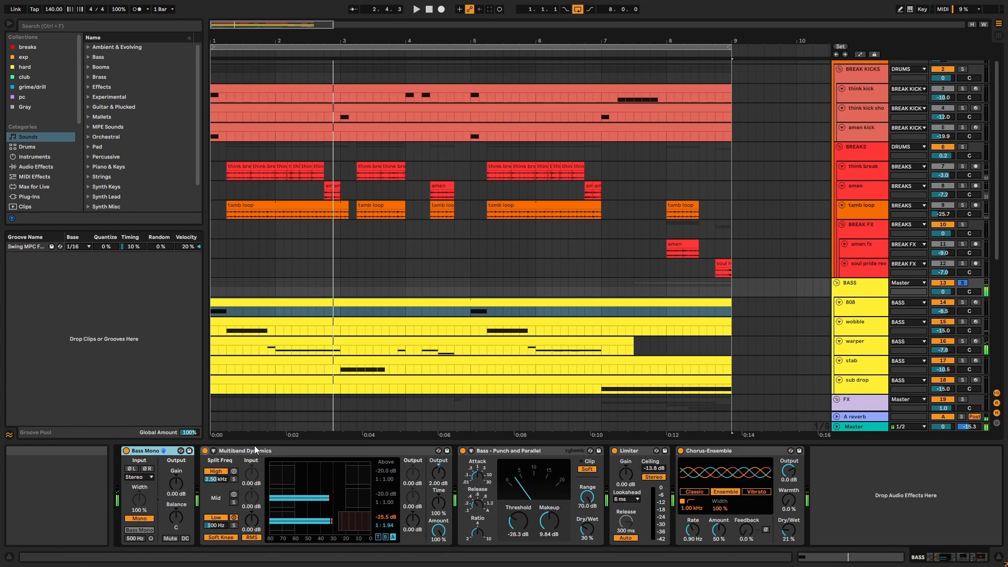
key(space)
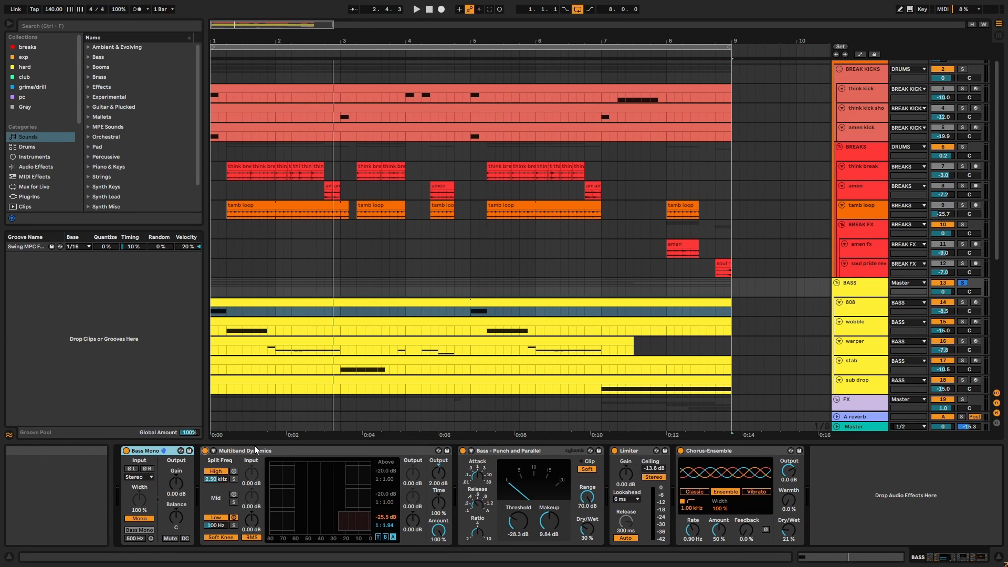
Inspect the Punch and Parallel, Limiter and Chorus-Ensemble devices, and make the BASS group taller.
click(505, 453)
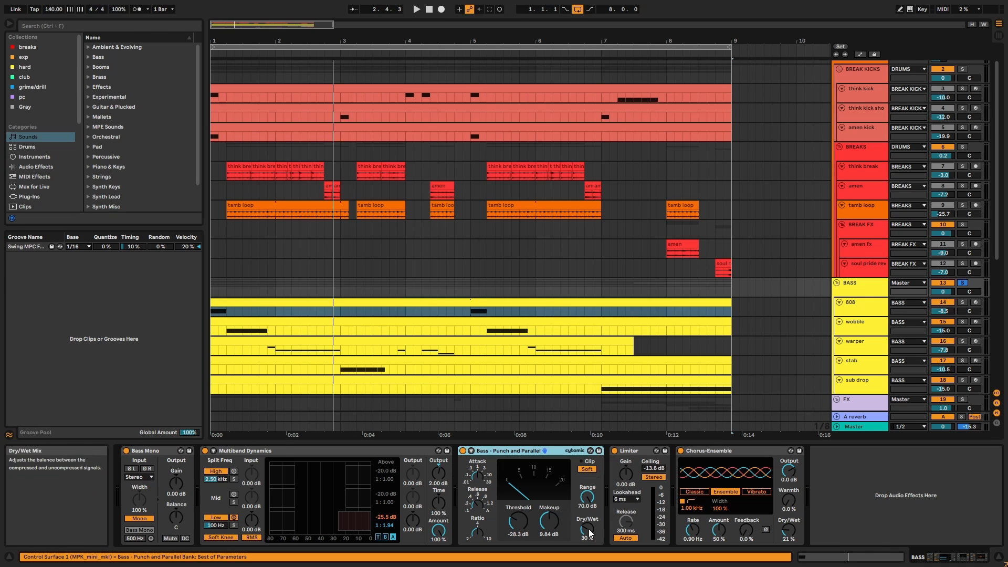
click(638, 450)
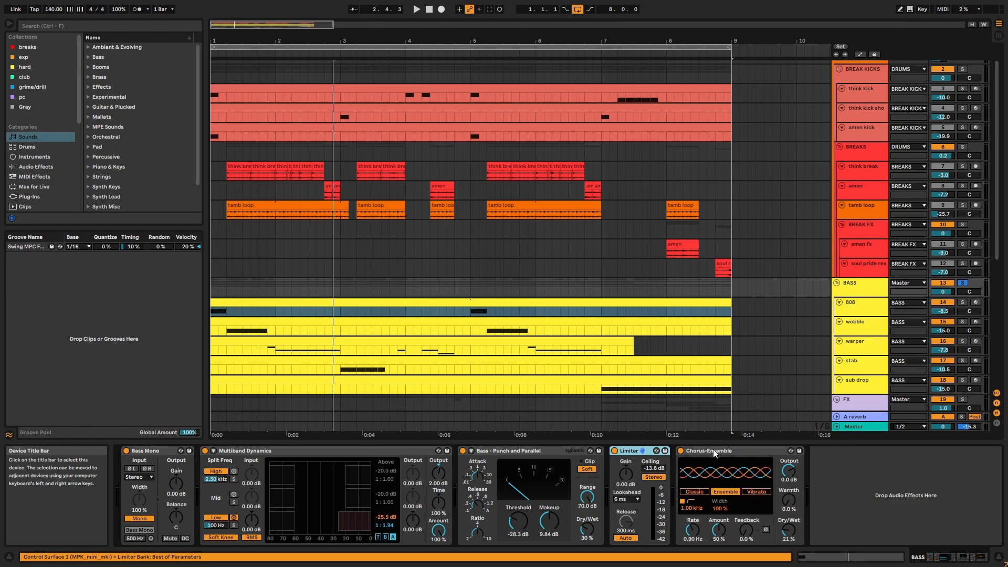
click(723, 451)
drag(863, 296, 863, 300)
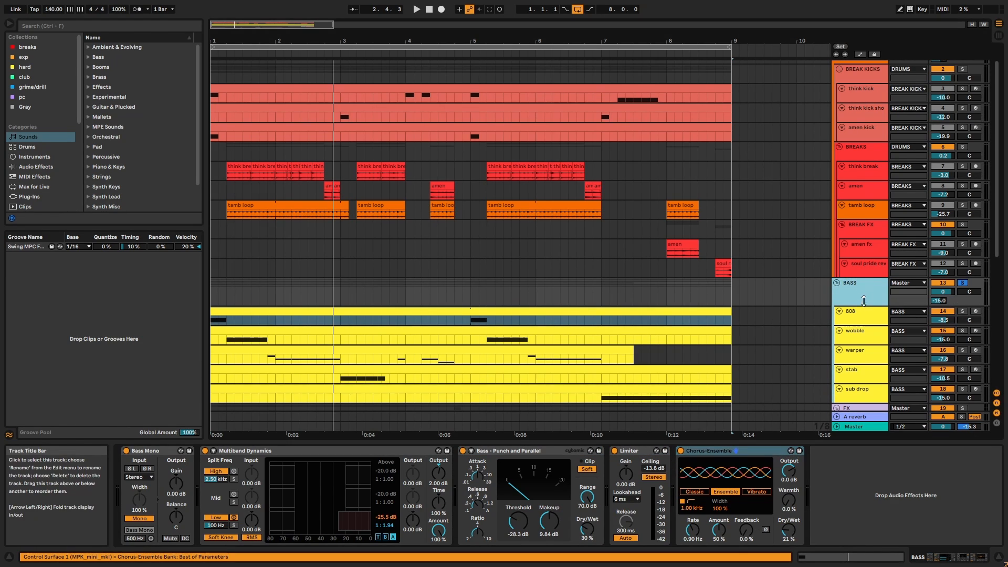
scroll(943, 303, down, 3)
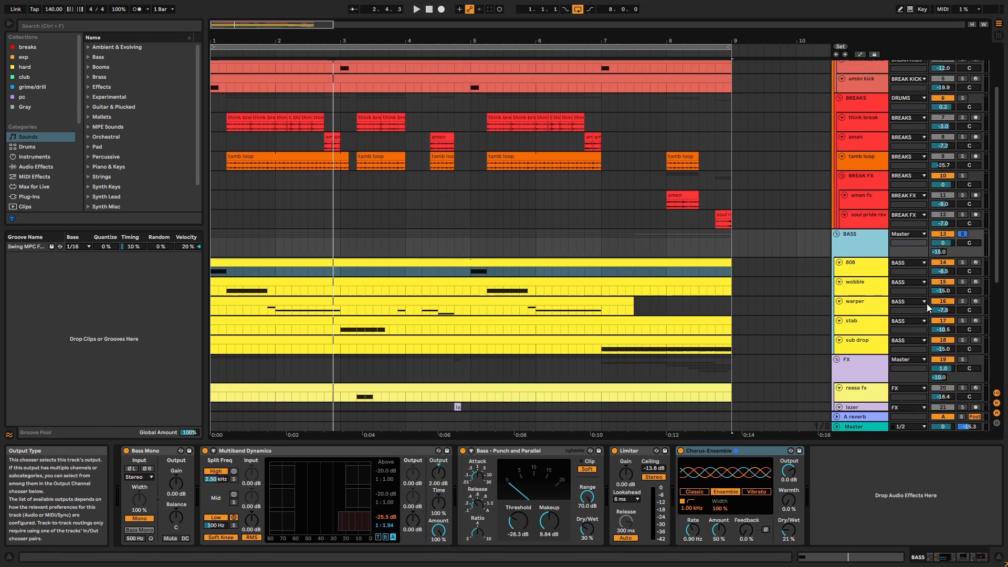
Play from the start and fit all track heights and the arrangement width to the window.
click(698, 360)
key(space)
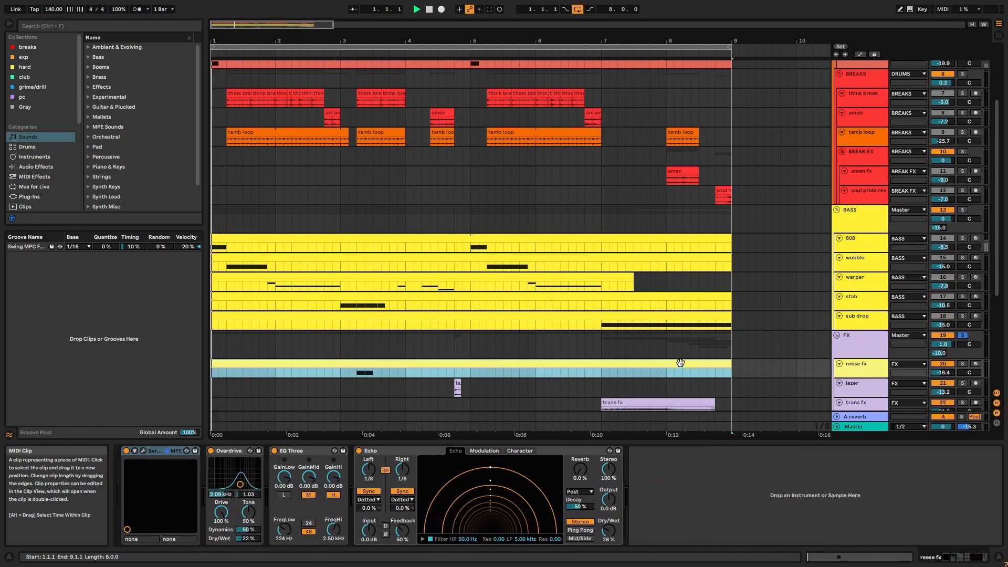
click(972, 23)
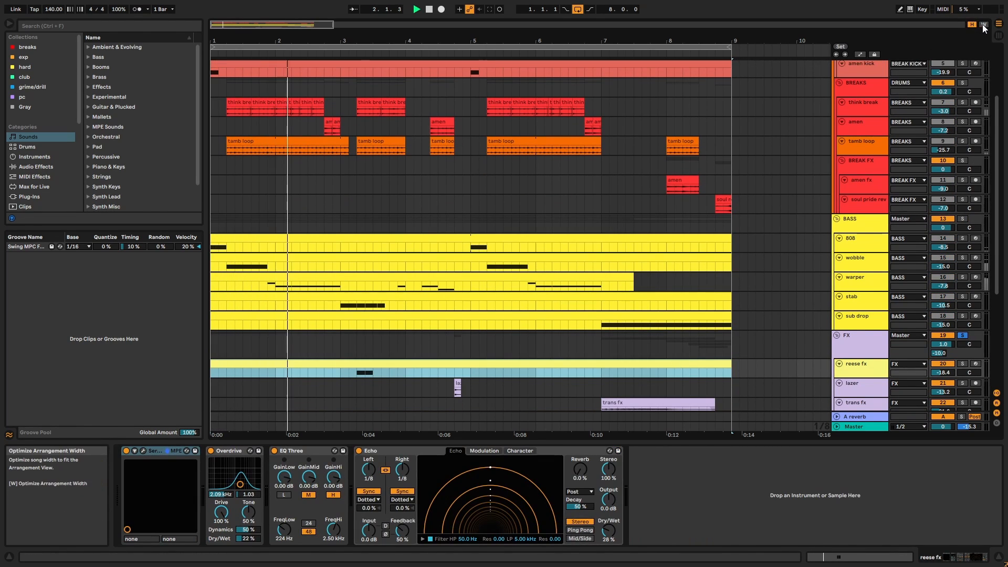
click(984, 24)
scroll(777, 235, down, 2)
scroll(644, 340, down, 4)
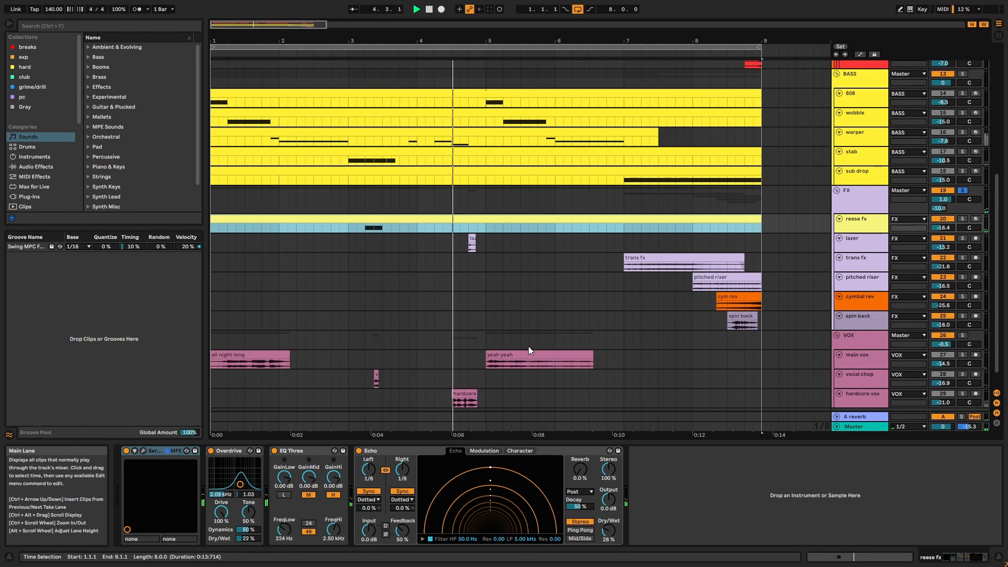
click(650, 257)
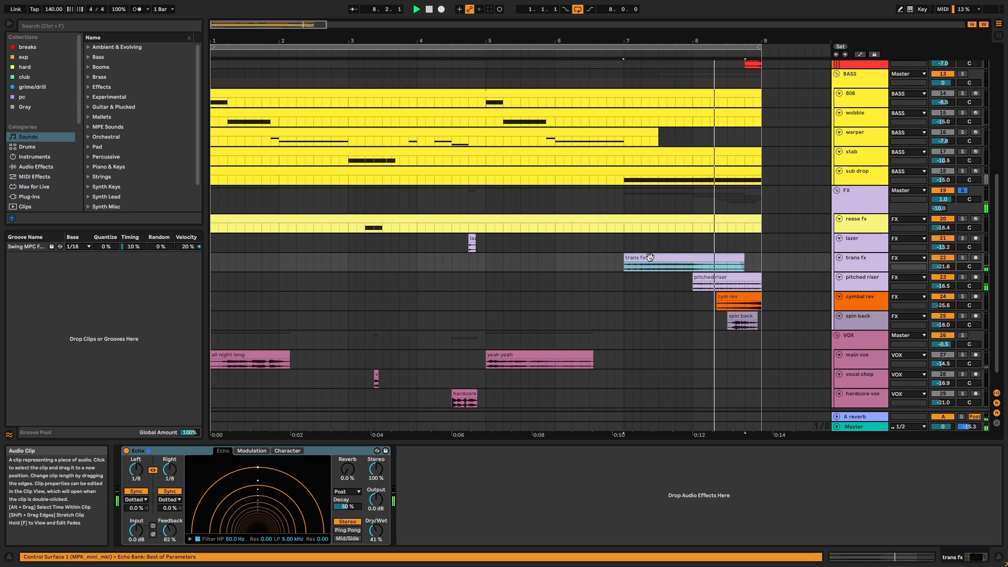
Show the reese fx track's Serum, Overdrive, EQ Three and Echo chain and play its clip notes.
click(874, 222)
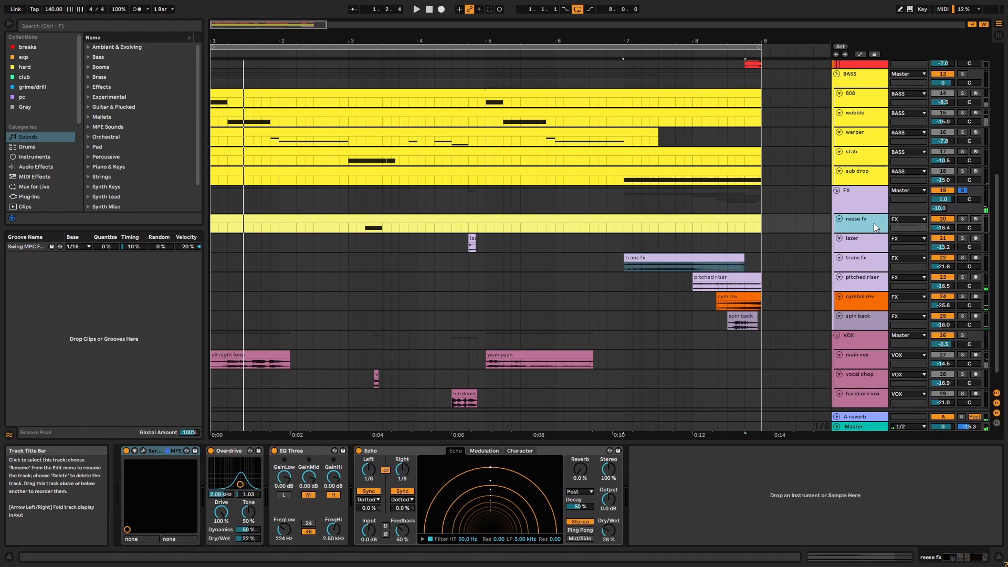
double_click(670, 217)
key(space)
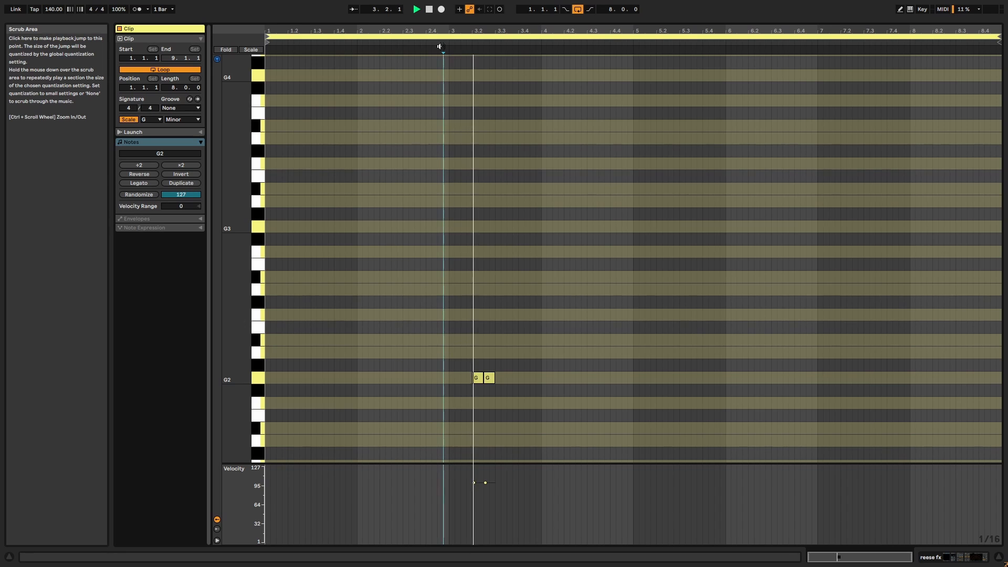
key(shift+Tab)
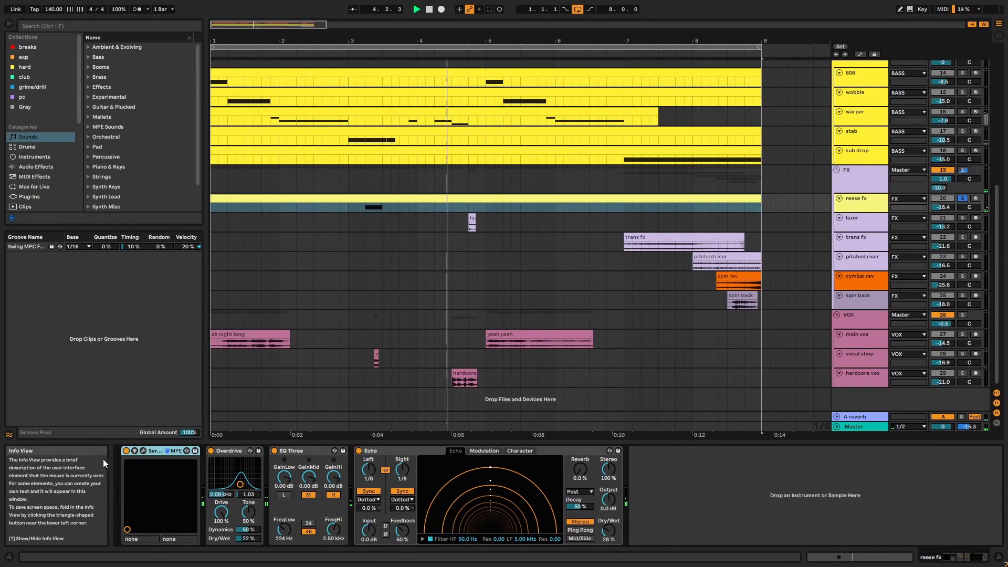
click(143, 450)
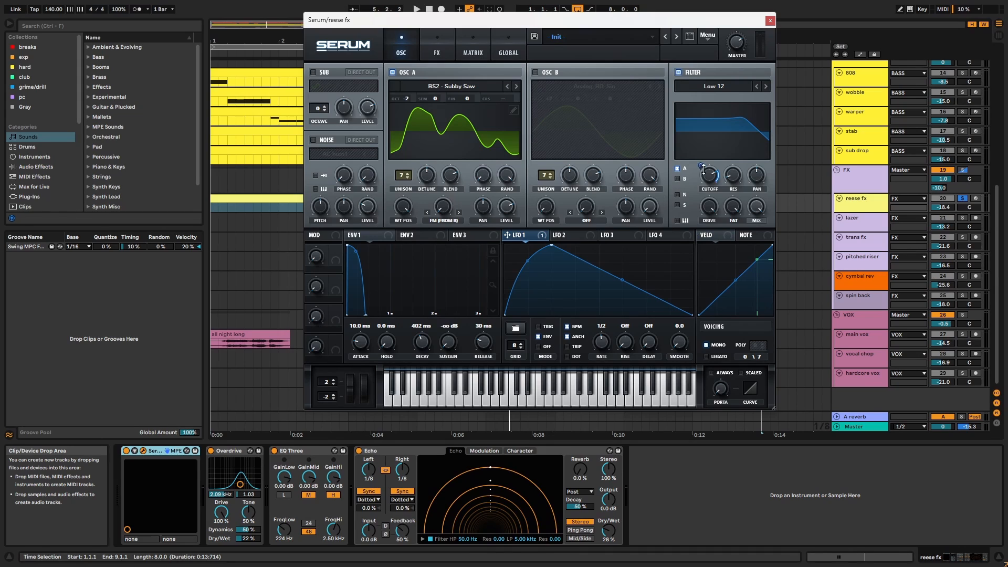
click(441, 49)
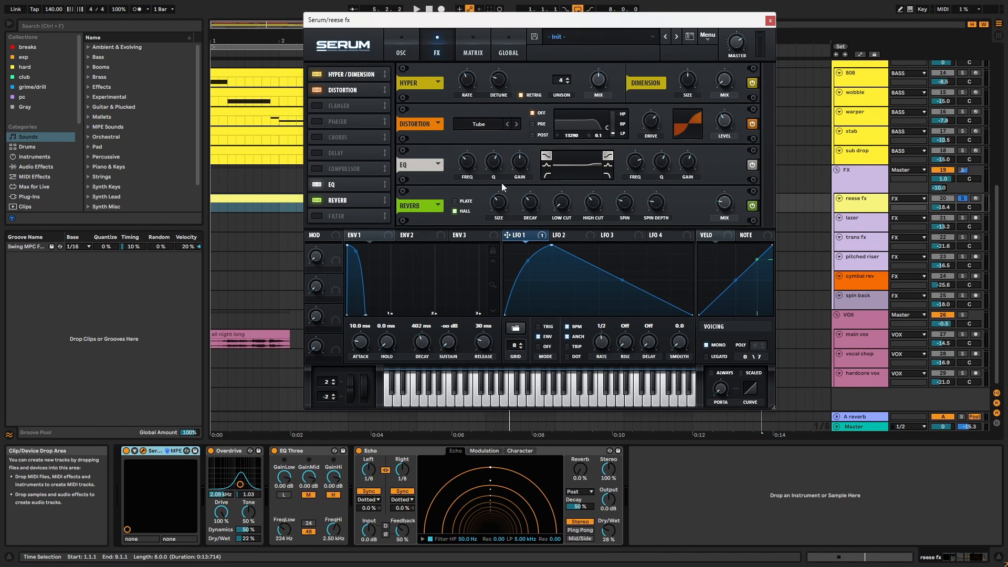
click(770, 21)
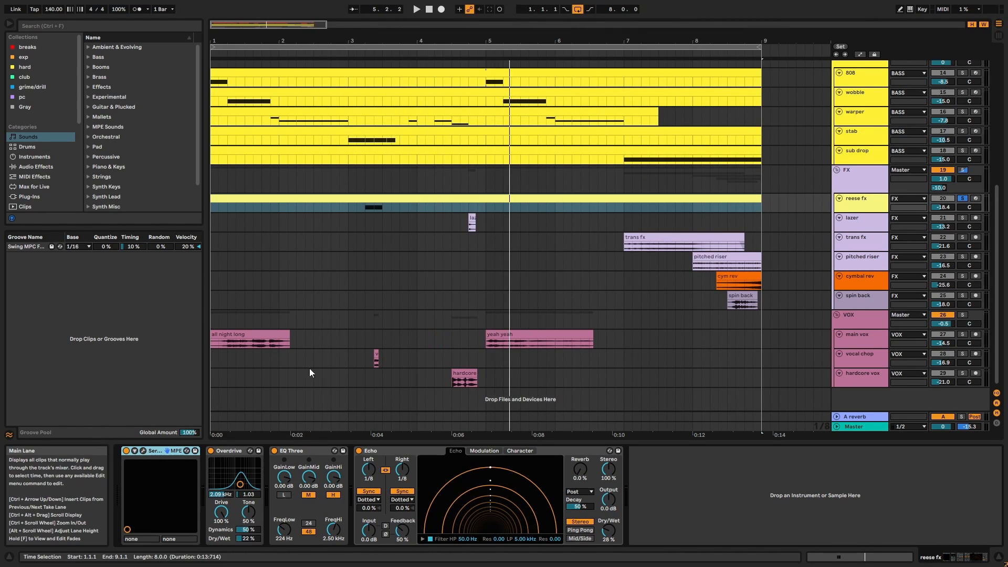
click(232, 451)
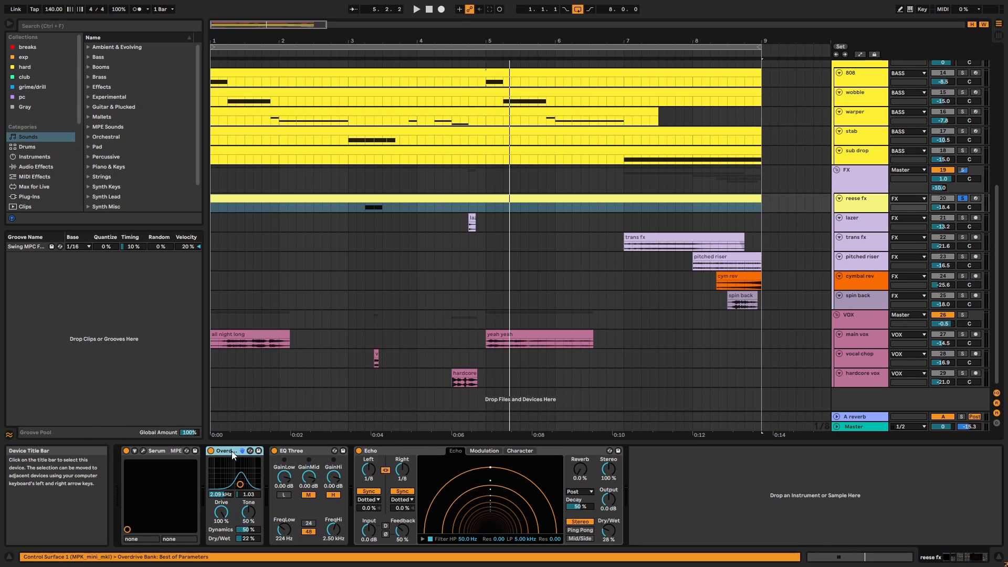
click(310, 450)
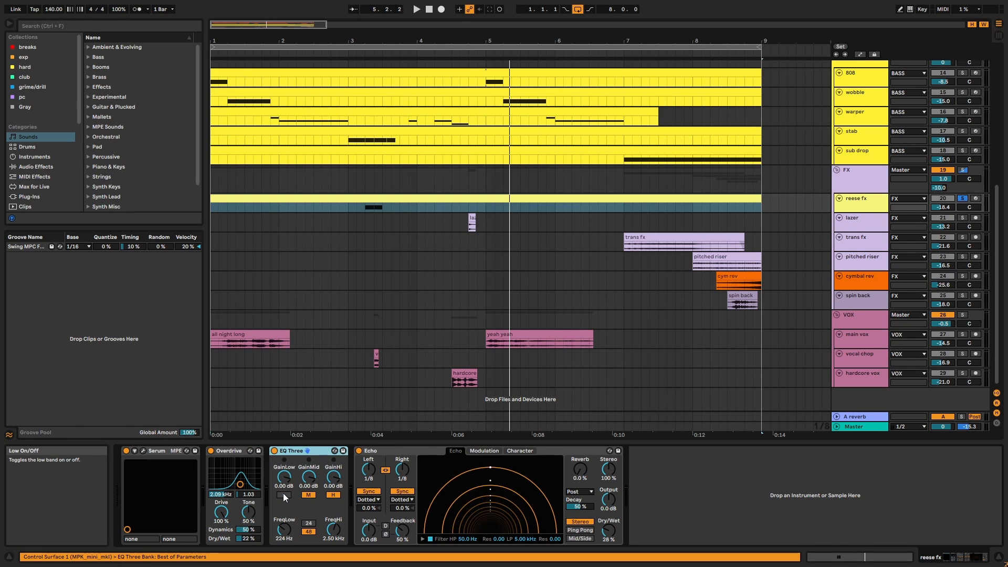
click(425, 452)
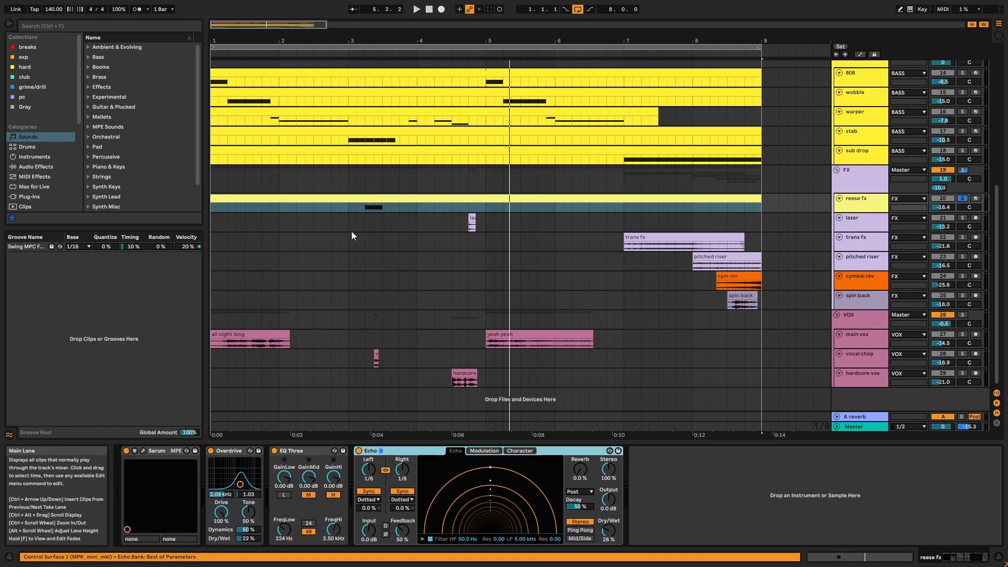
click(365, 208)
key(space)
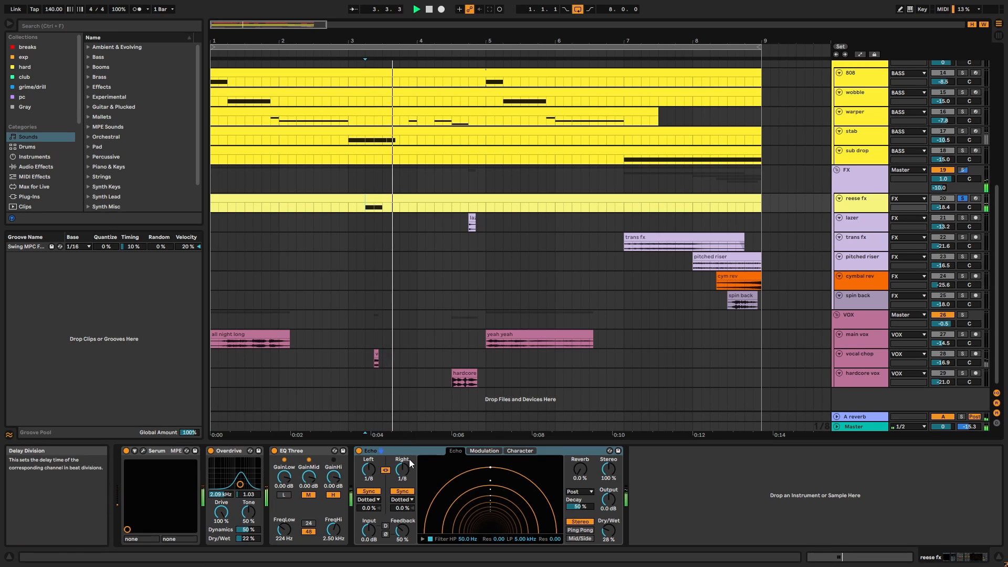
click(409, 458)
click(358, 451)
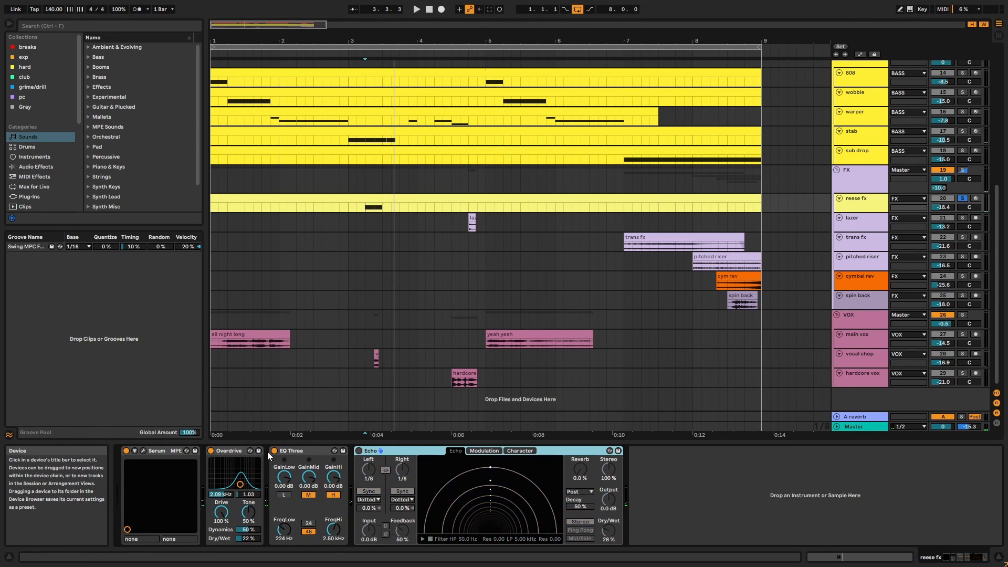
click(271, 453)
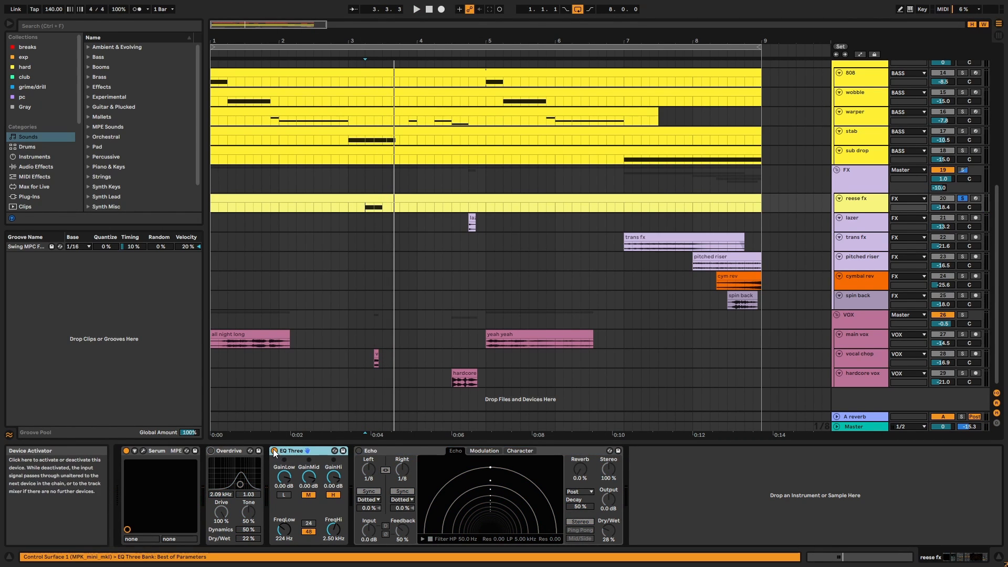
key(space)
key(space)
key(ctrl+z)
key(ctrl+z)
key(ctrl+z)
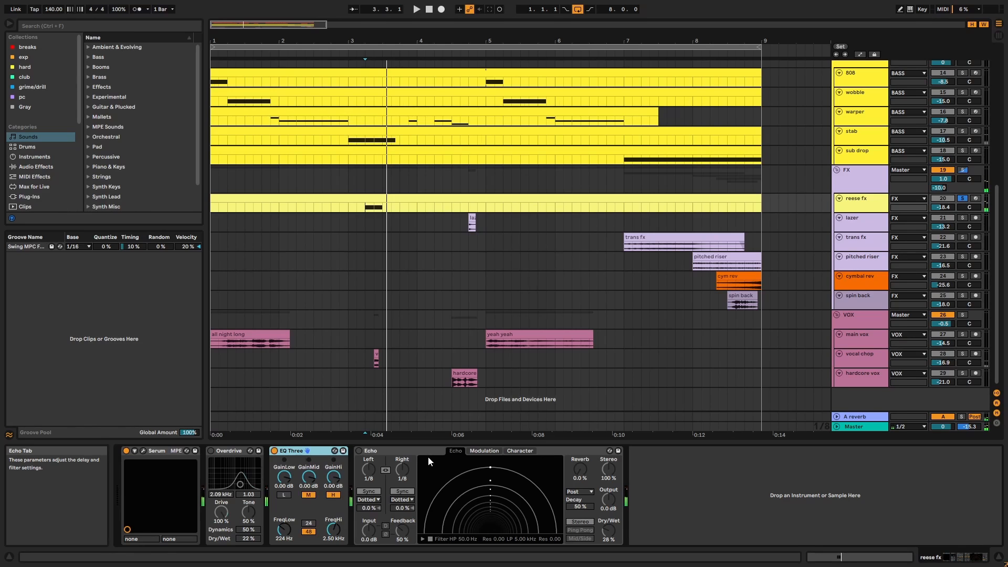
key(space)
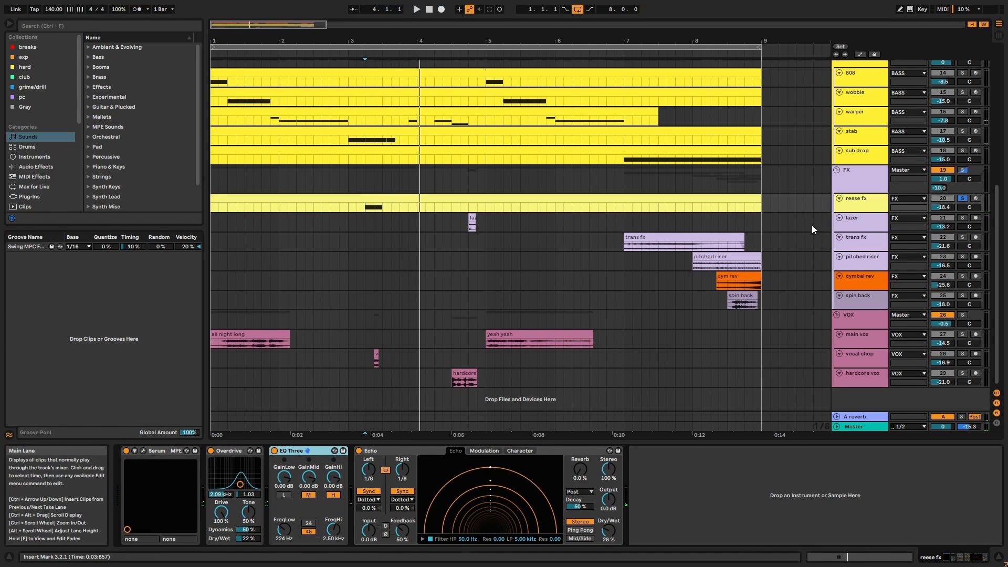
Review the lazer, trans fx, pitched riser, cymbal rev and spin back devices, ending on the FX group chain.
click(870, 225)
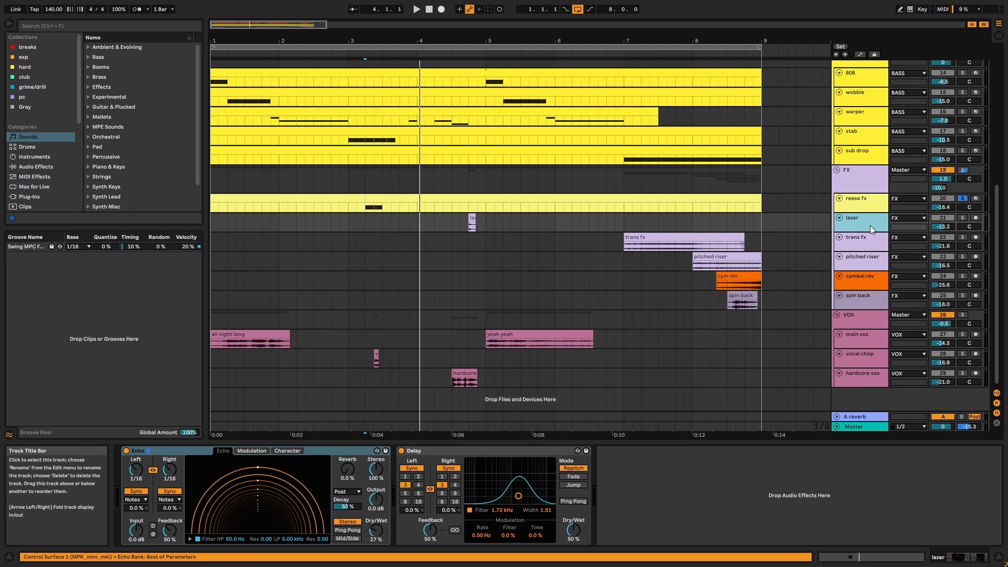
click(874, 243)
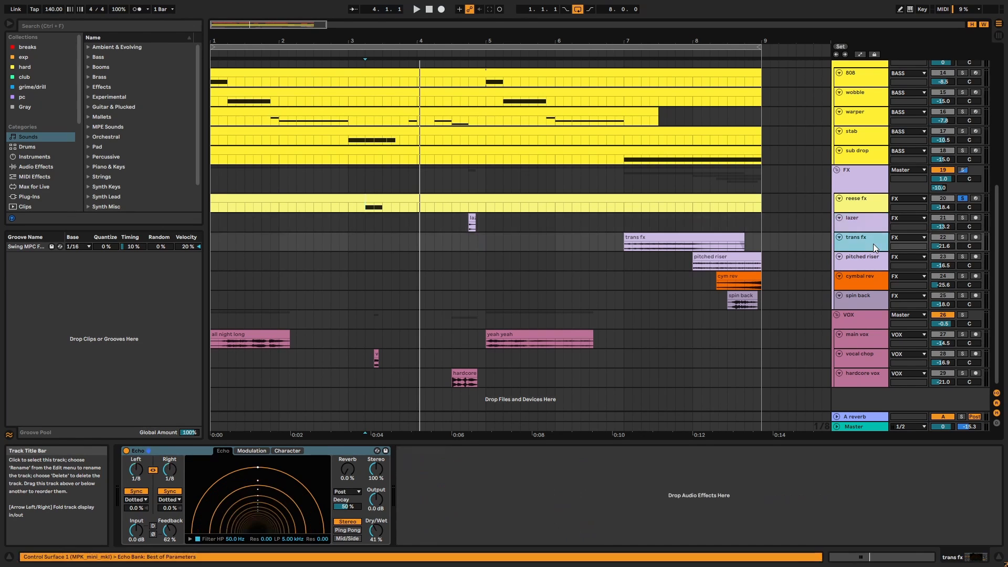
click(873, 225)
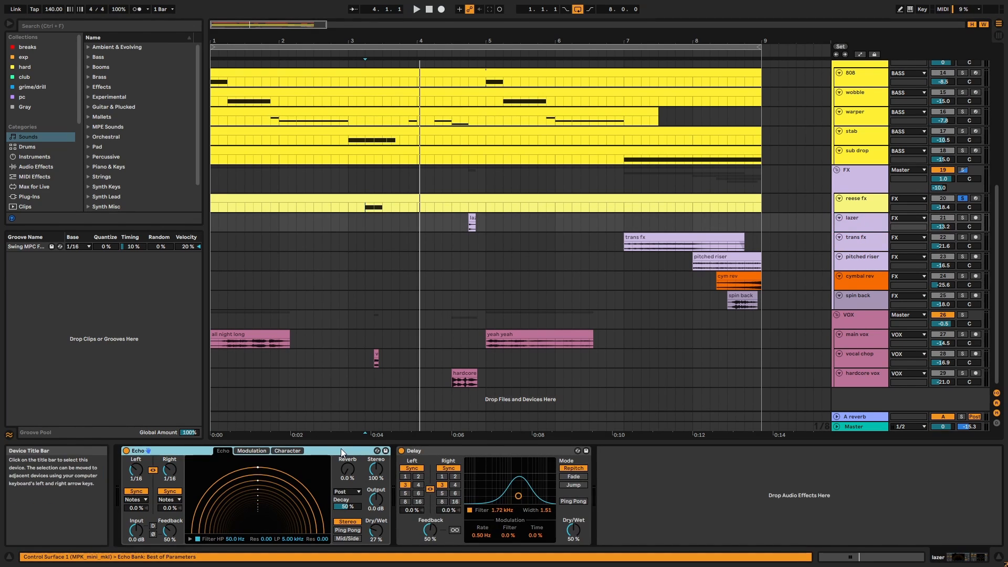
click(861, 245)
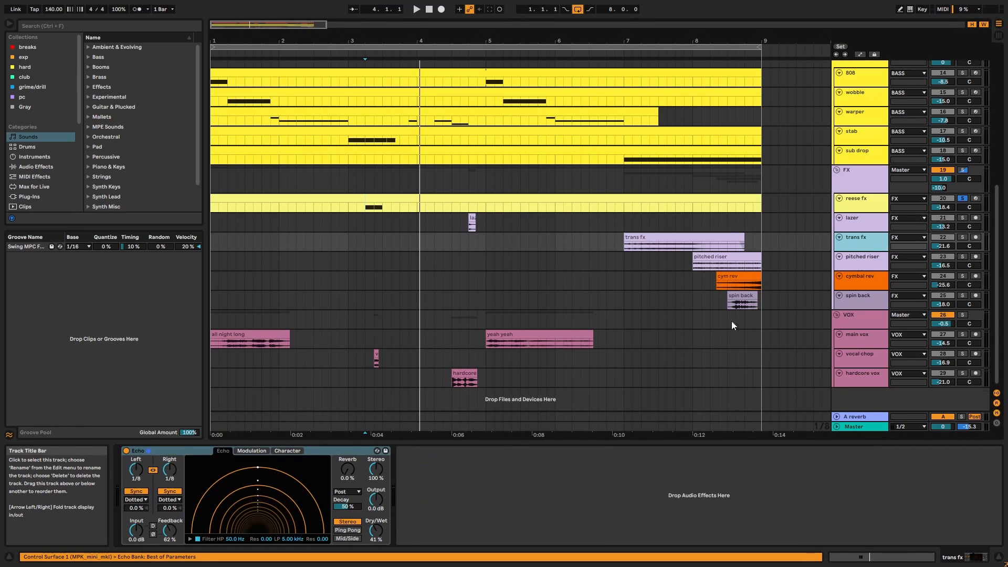
click(852, 263)
click(852, 283)
click(852, 302)
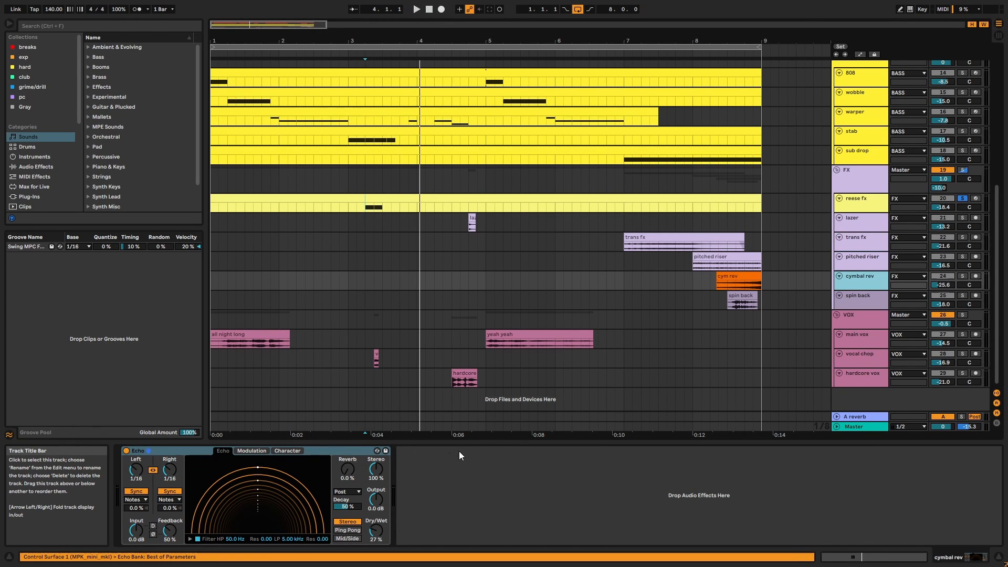
click(348, 451)
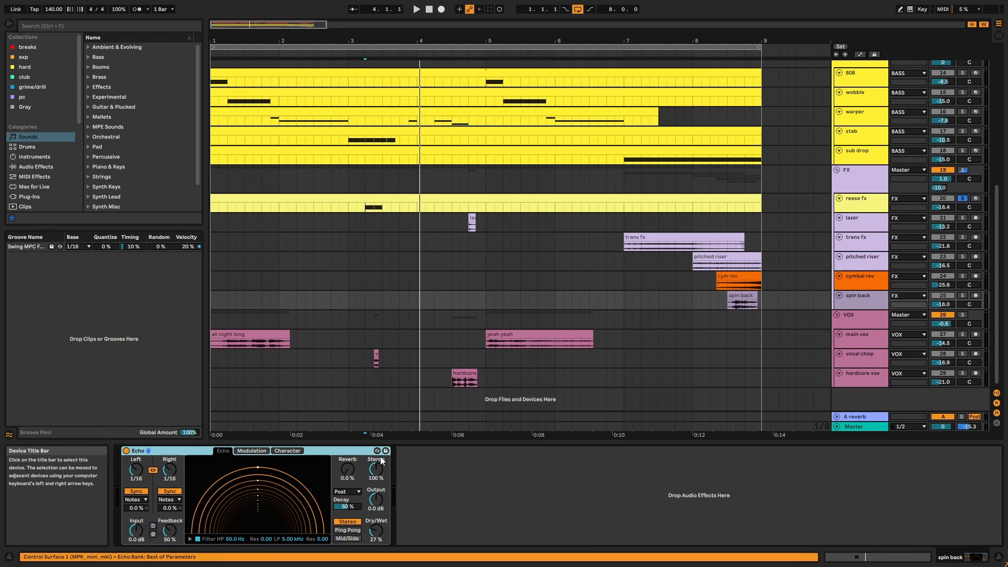
click(874, 173)
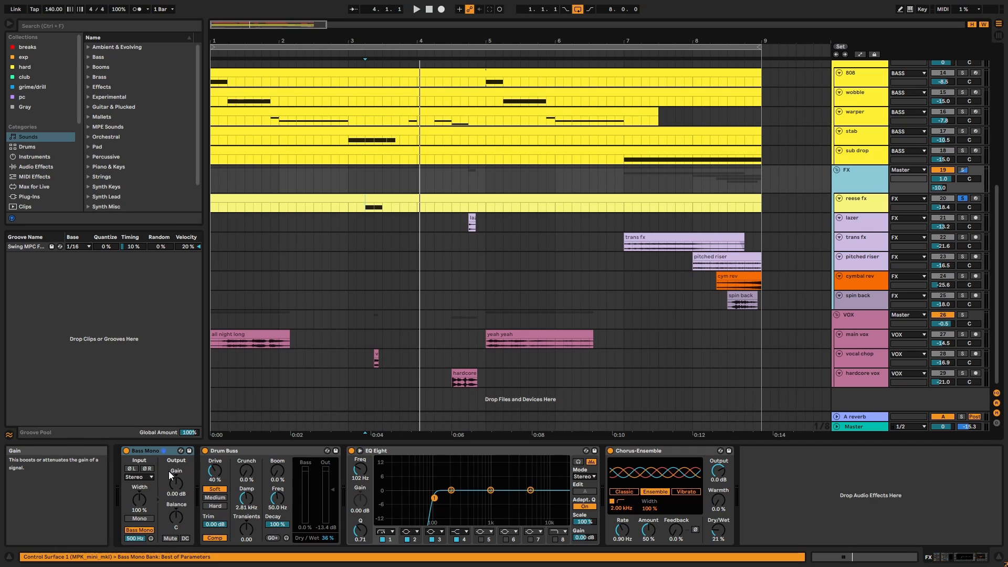
Inspect the FX group's Bass Mono, Drum Buss, EQ Eight and Chorus-Ensemble devices.
click(157, 451)
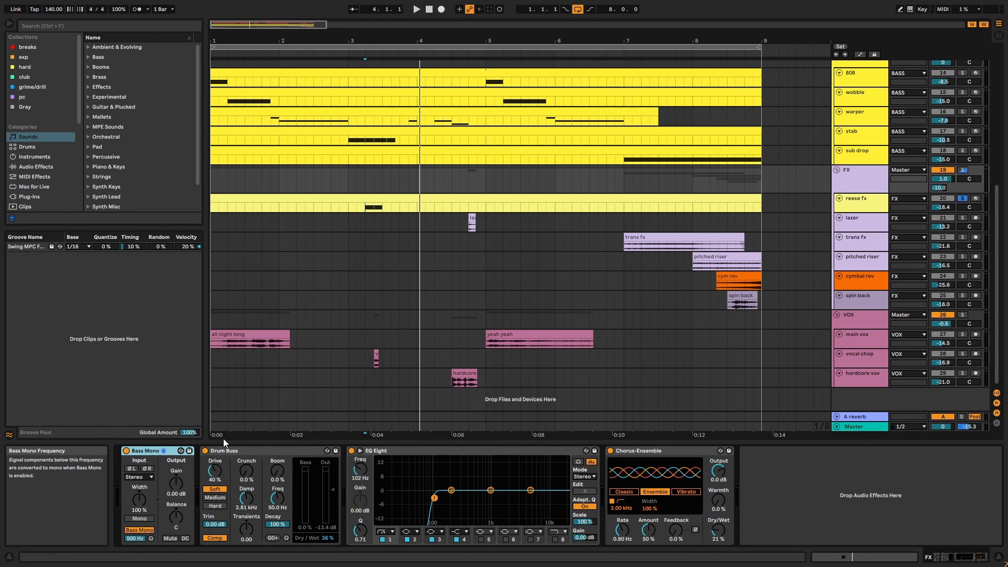
click(234, 452)
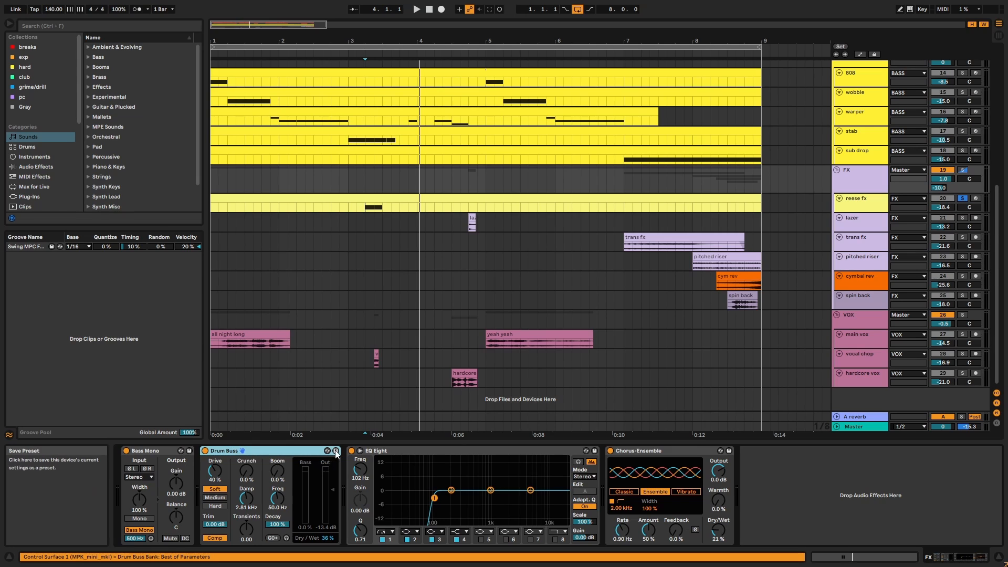
click(380, 451)
click(656, 451)
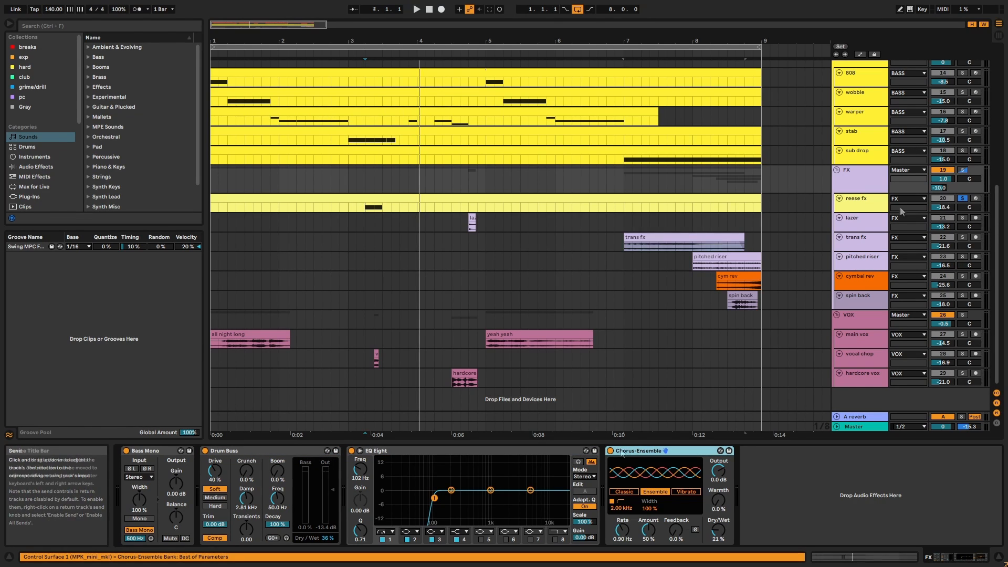
Solo the FX group and play it from bar 7 with all four effects bypassed, then back on.
shift+click(153, 451)
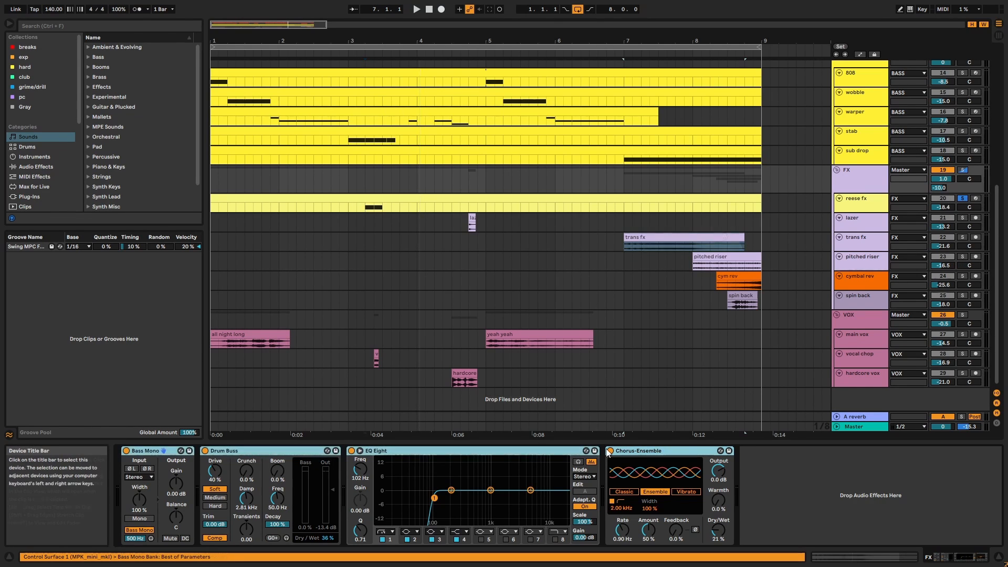
click(675, 451)
key(space)
key(space)
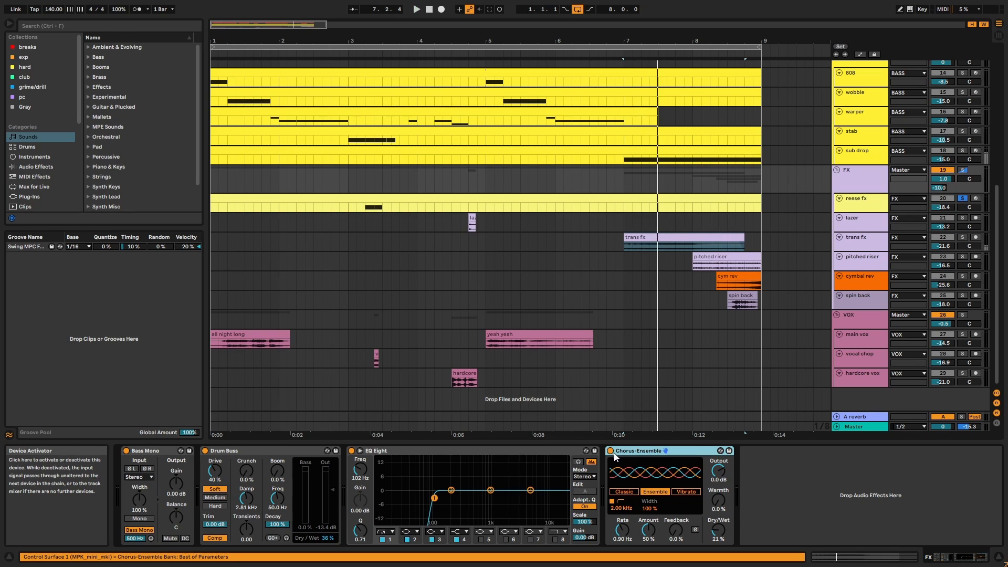
key(ctrl+a)
click(610, 451)
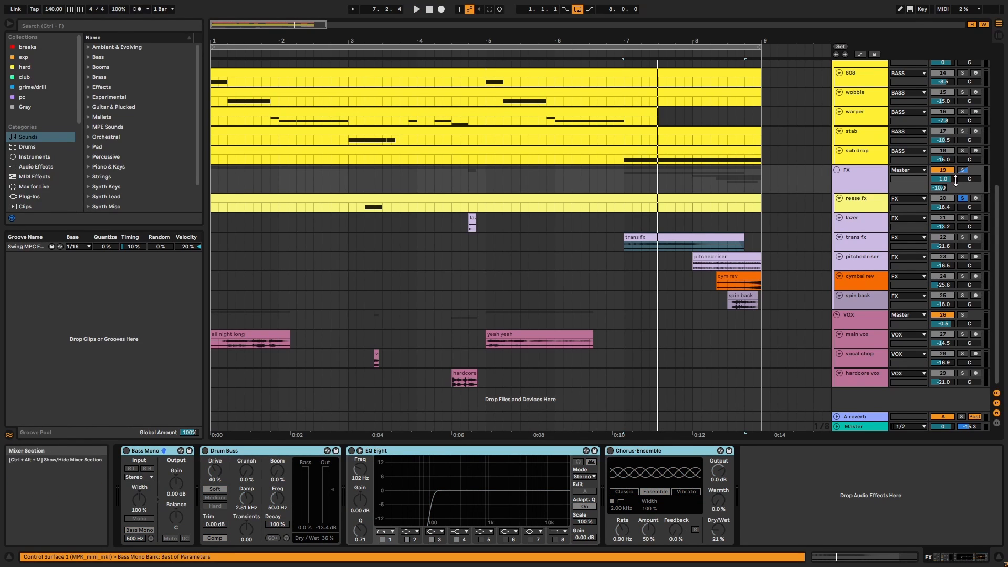
click(962, 170)
click(622, 454)
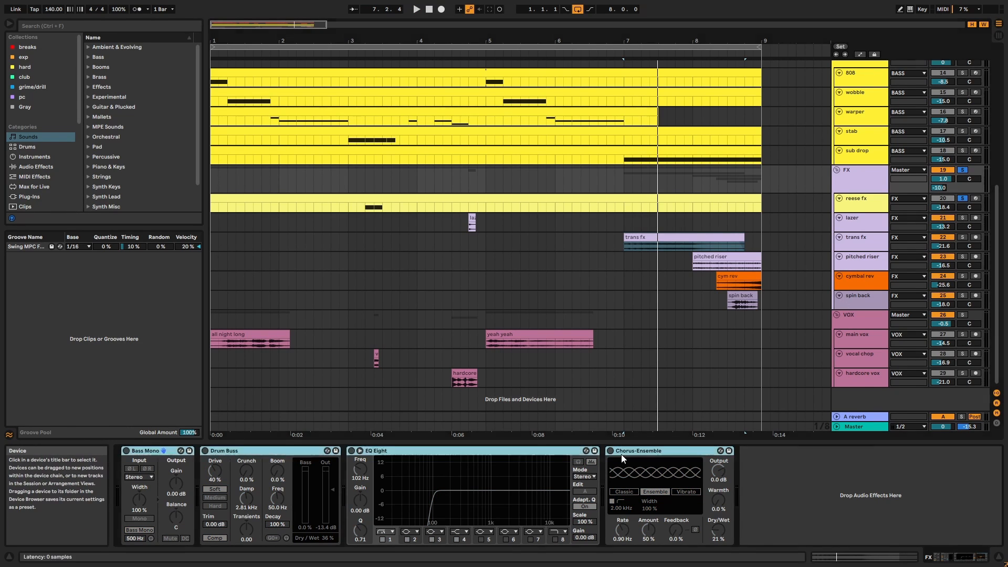
key(ctrl+a)
key(space)
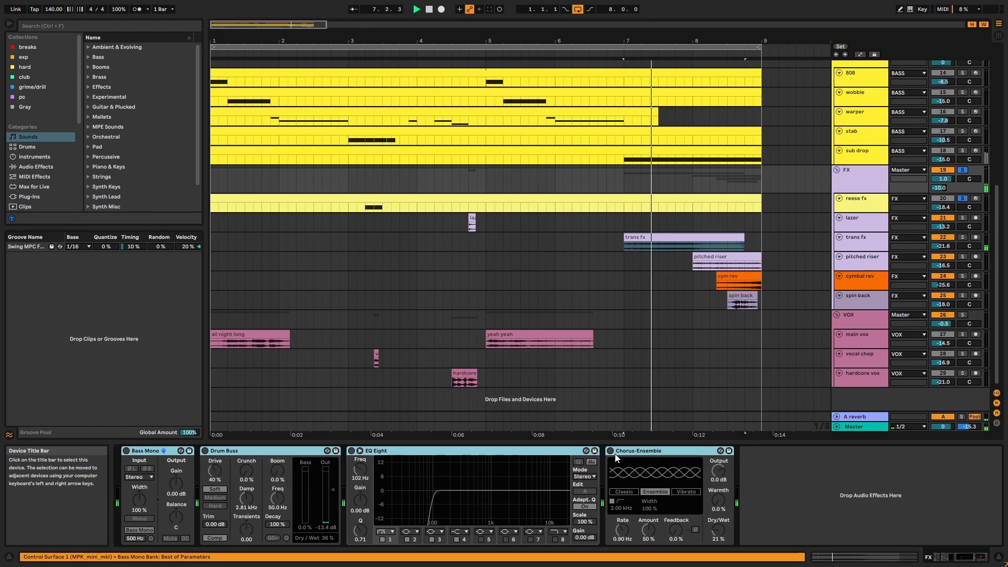
click(610, 451)
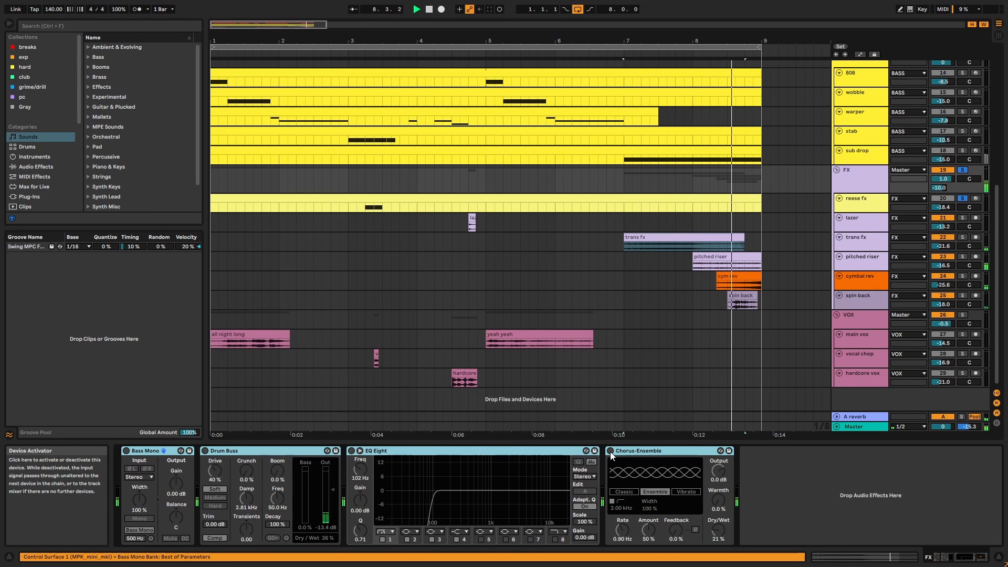
click(610, 451)
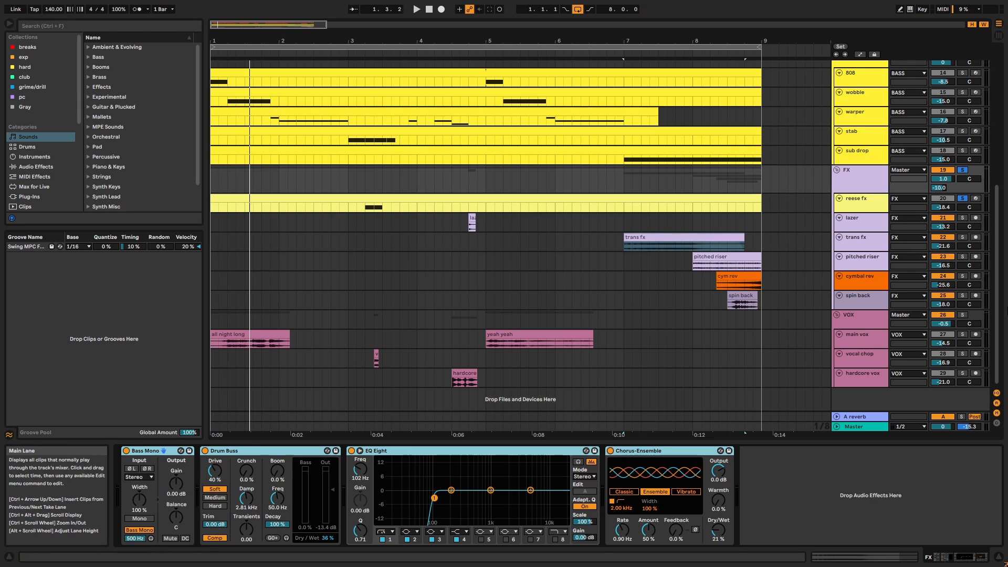
Audition the all night long vocal and select the yeah yeah, short vocal chop and hardcore clips.
click(714, 239)
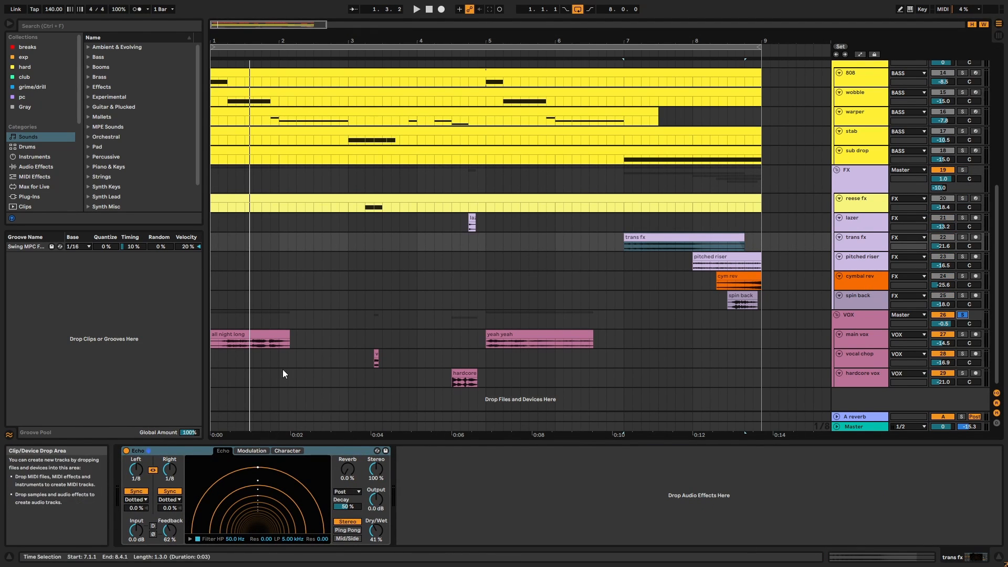
click(256, 335)
key(space)
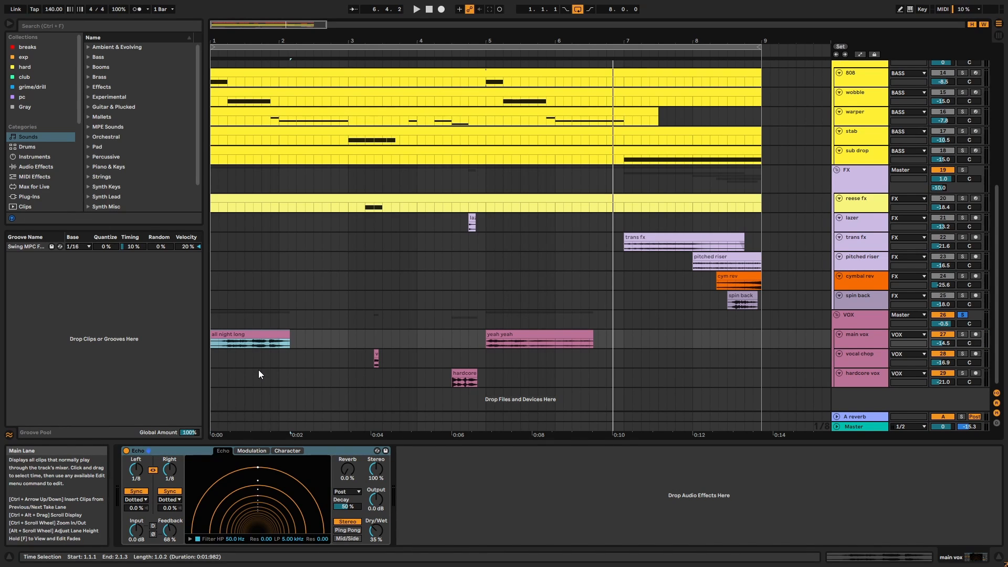
click(520, 335)
click(376, 356)
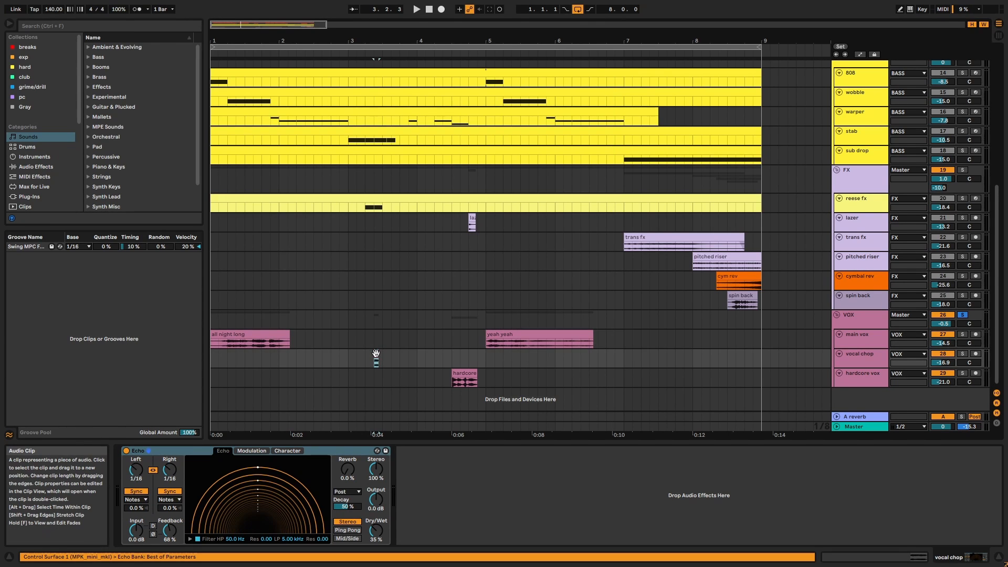
click(459, 373)
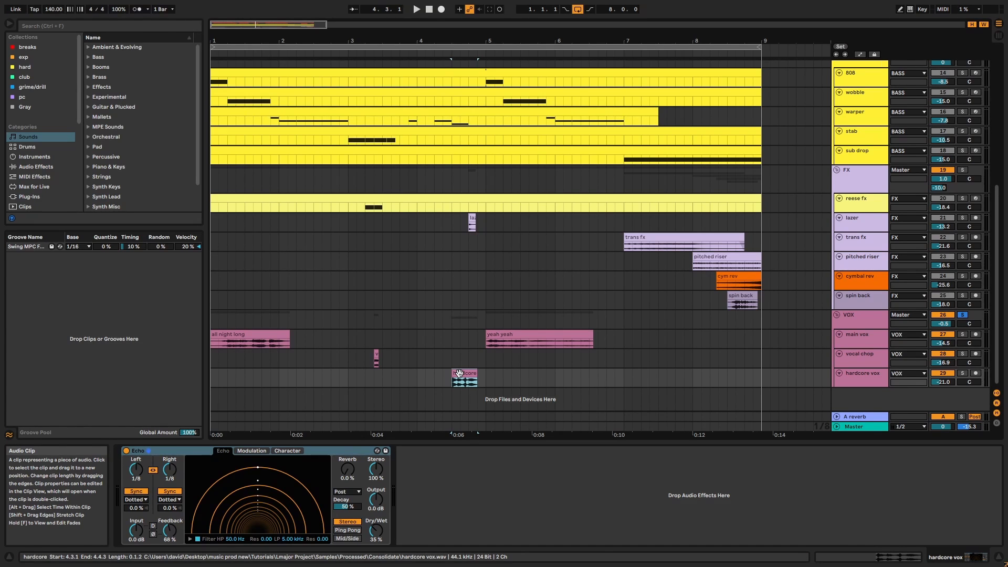
Step through the vox tracks' devices, ending on the VOX group's Drum Buss, EQ Eight, Limiter, Chorus-Ensemble chain.
click(872, 335)
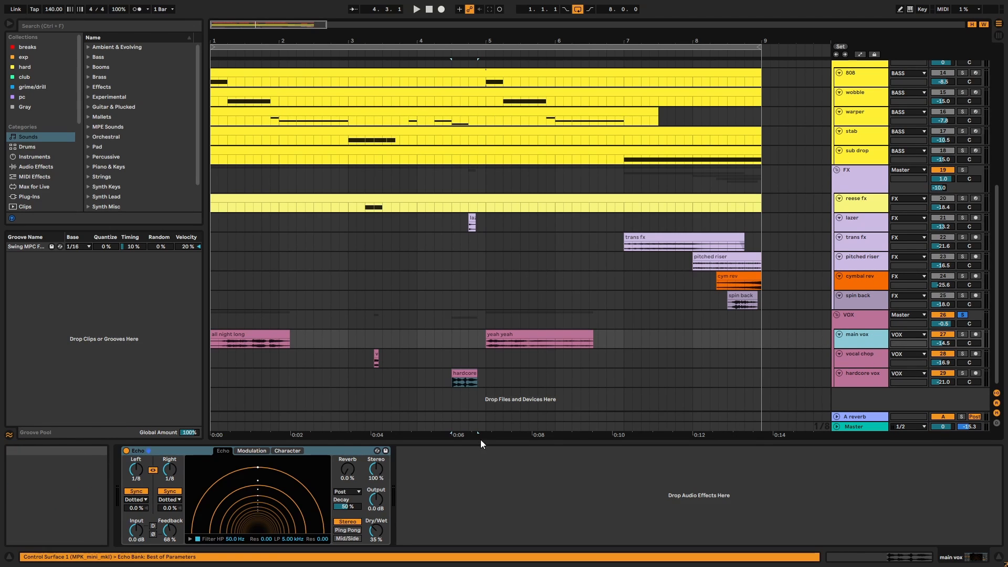
key(Down)
key(Down)
click(356, 450)
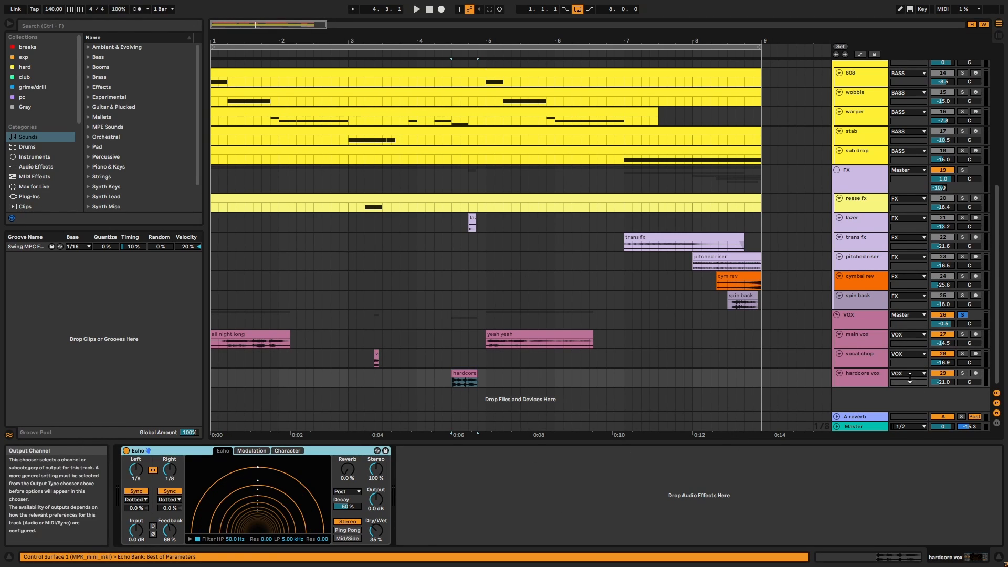
click(862, 317)
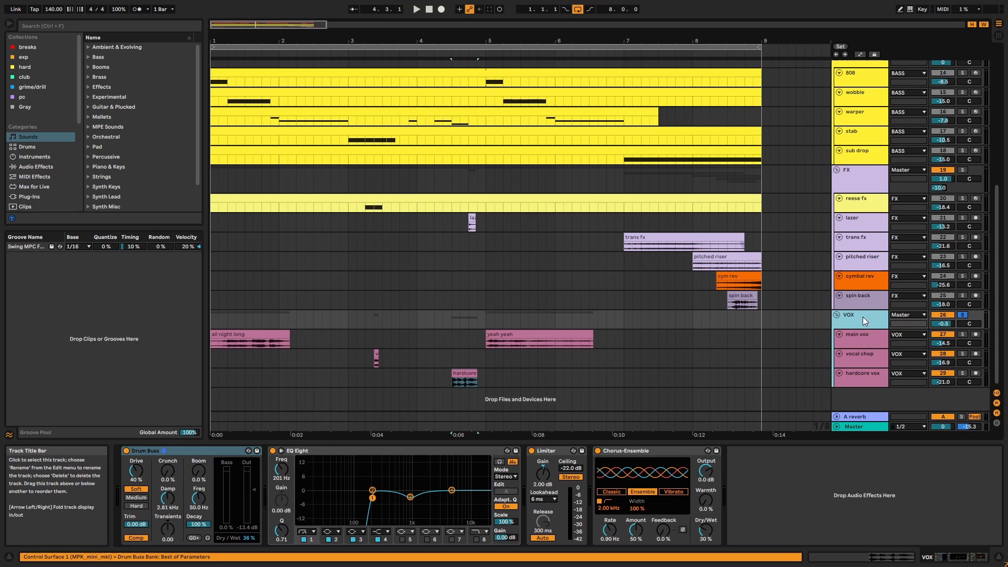
Review the VOX group's Drum Buss, EQ Eight, Limiter and Chorus-Ensemble devices.
click(233, 449)
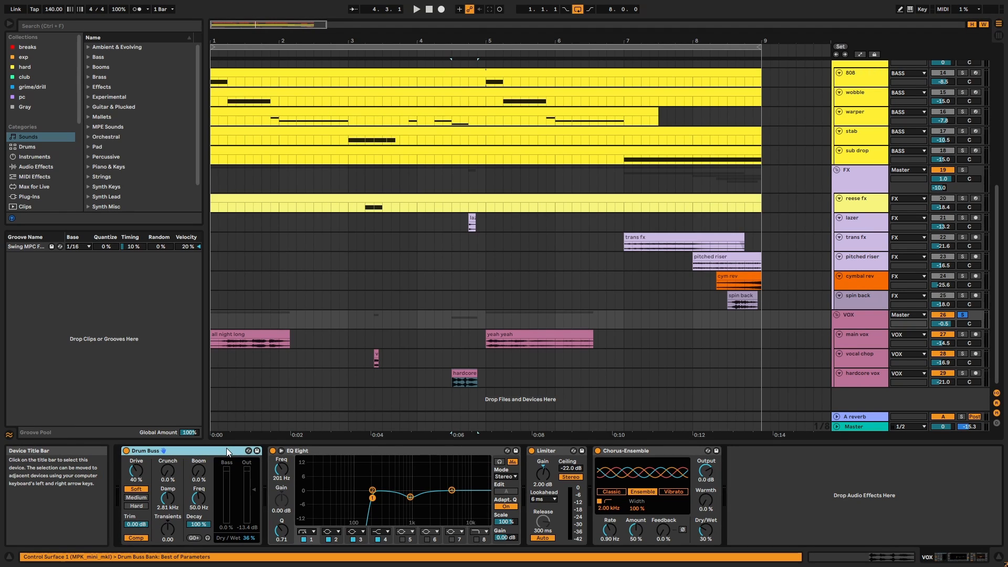
click(365, 451)
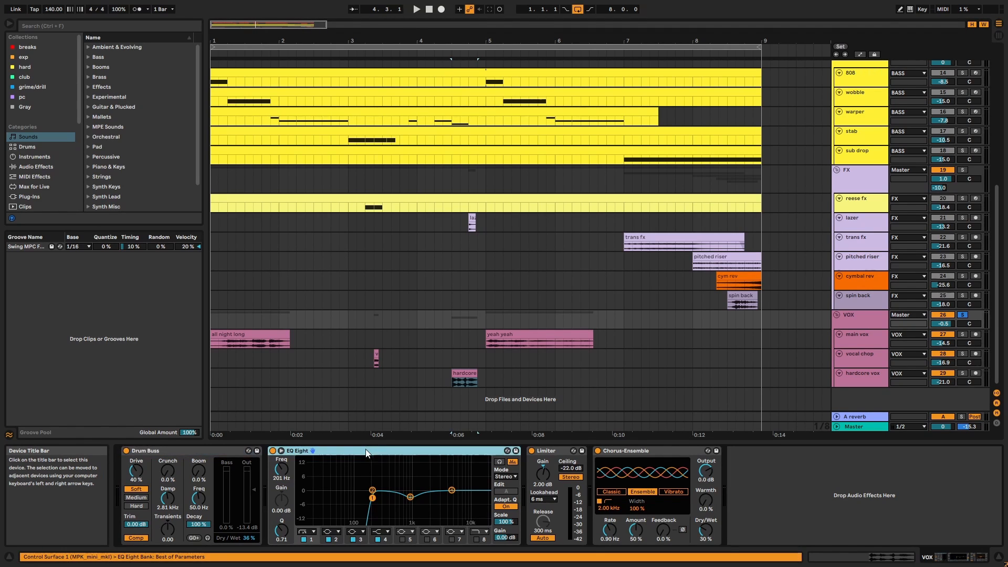
click(566, 453)
click(619, 450)
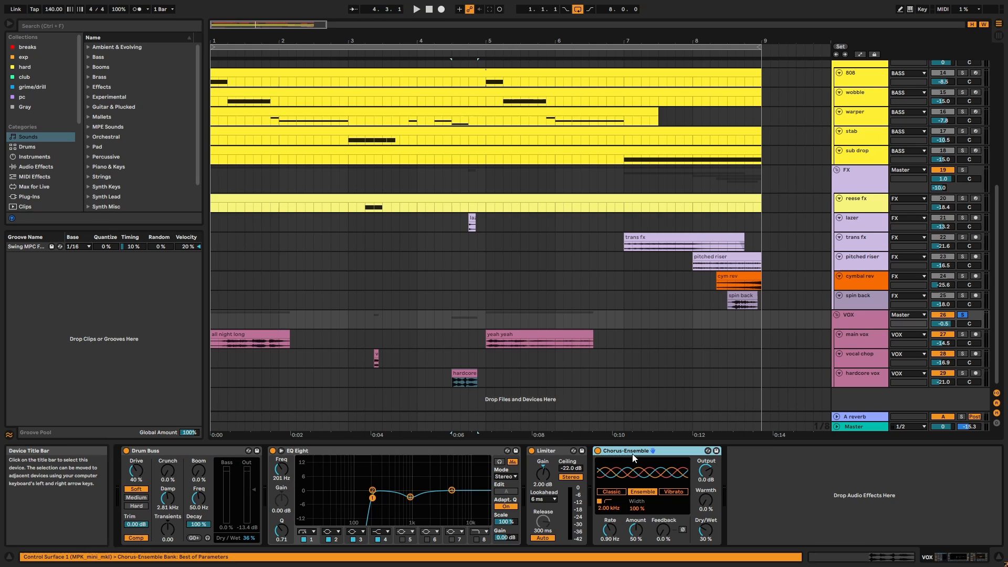
Enlarge the VOX group lane to reveal its -10.0 reverb send, then play from bar 1.
click(853, 326)
drag(855, 330, 851, 339)
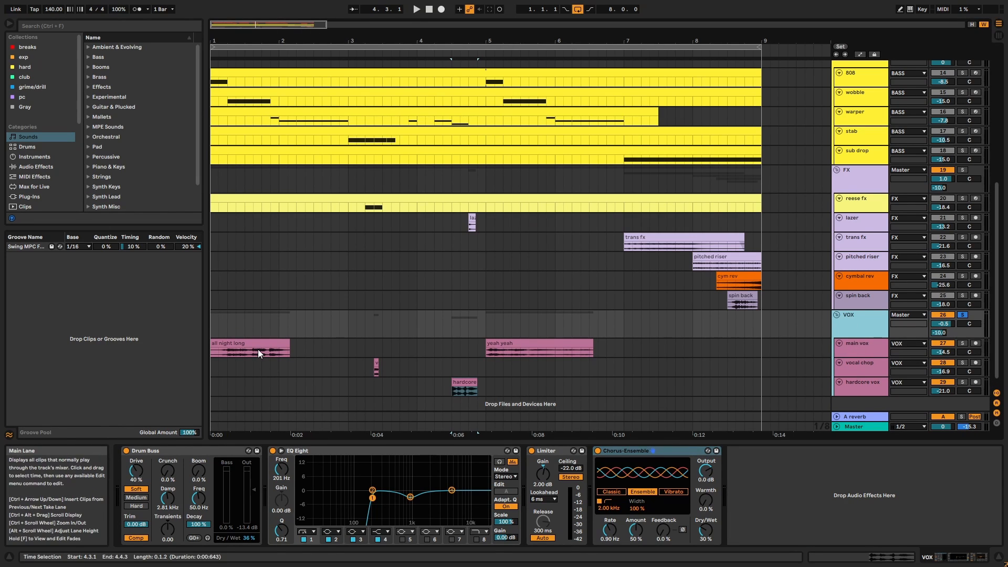
click(258, 349)
key(space)
Compare the vocals with all four VOX group effects bypassed, then re-enabled.
click(857, 334)
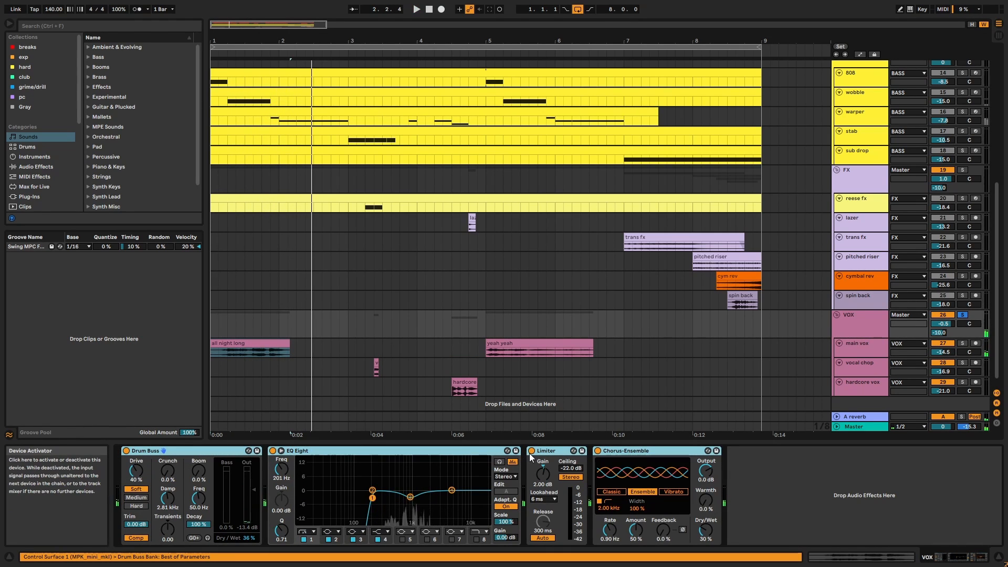
click(531, 452)
key(space)
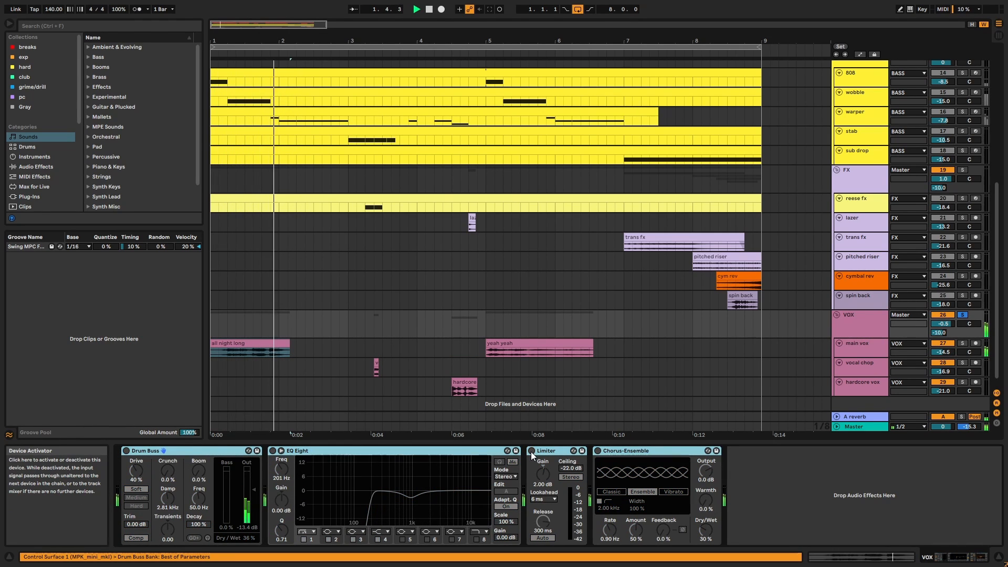
click(531, 451)
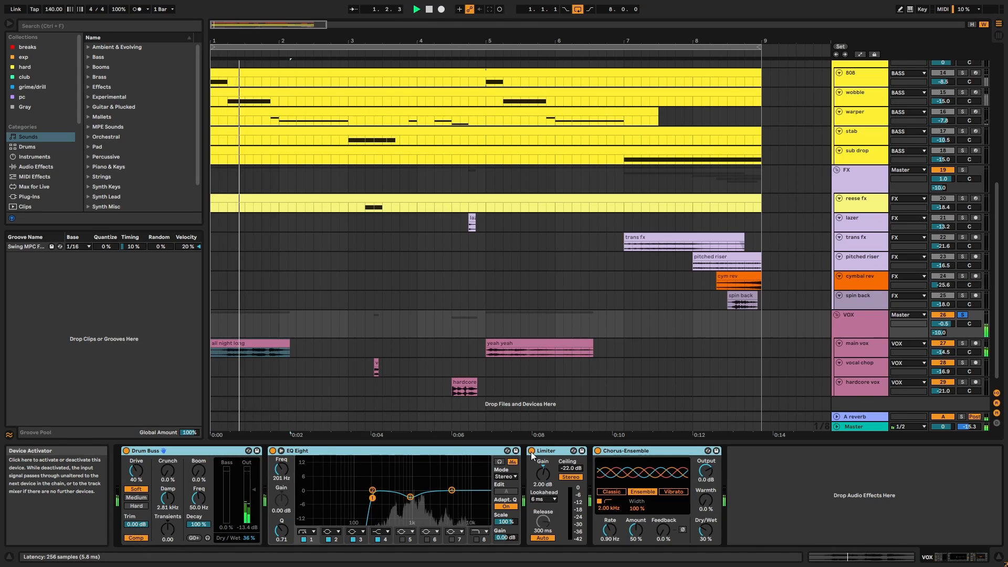